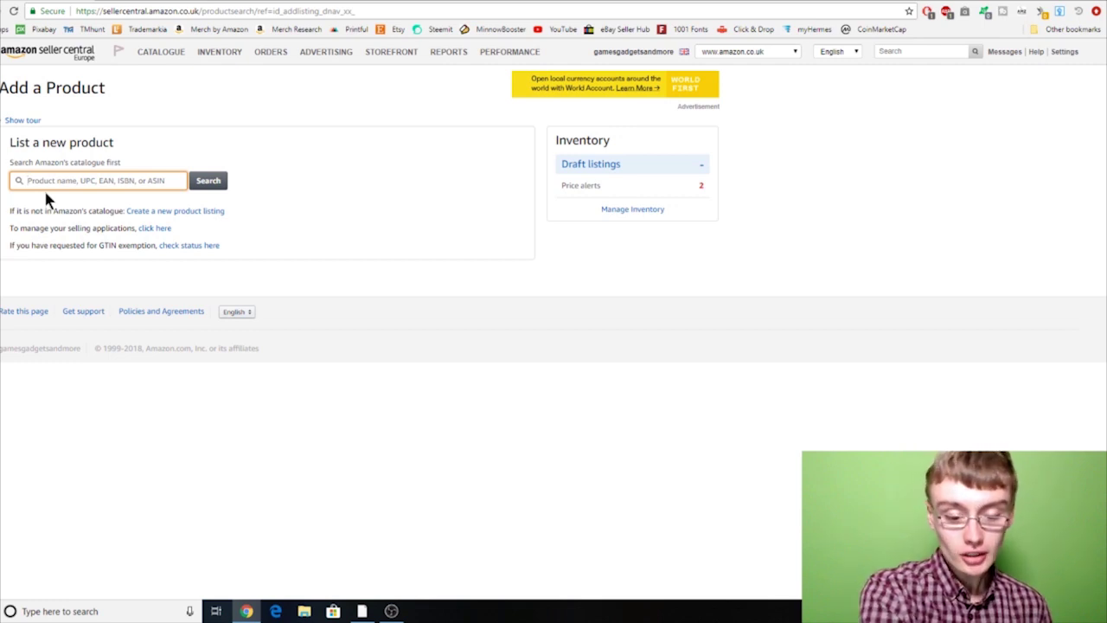
Search Amazon's catalogue for 76044 and compare the sales ranks of the two LEGO Clash of the Heroes results.
text(76044)
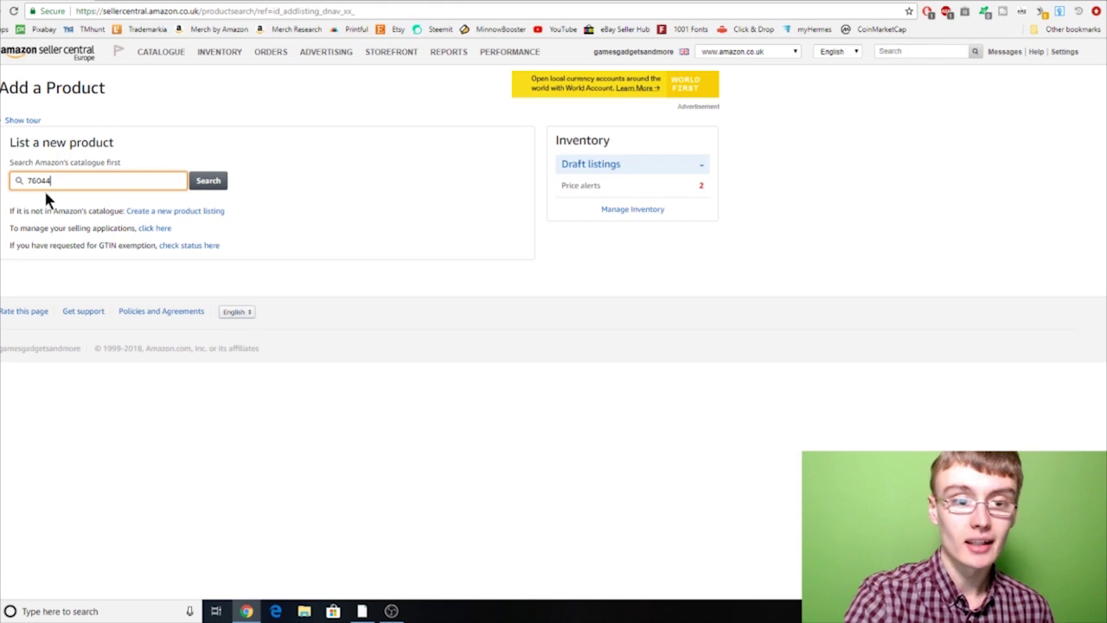
key(Return)
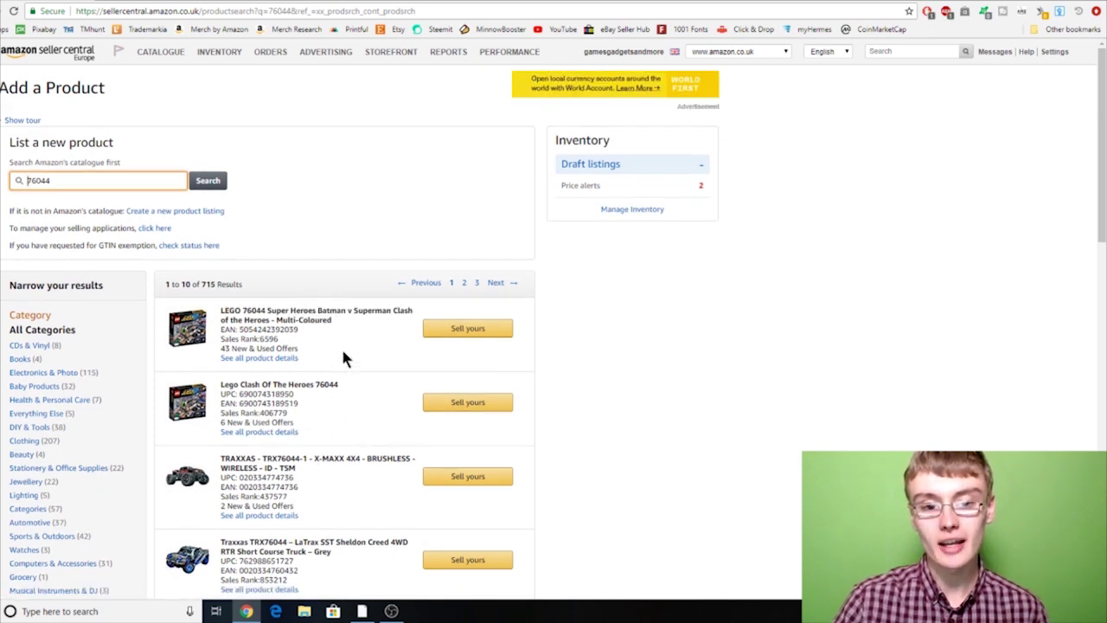
drag(278, 339, 220, 341)
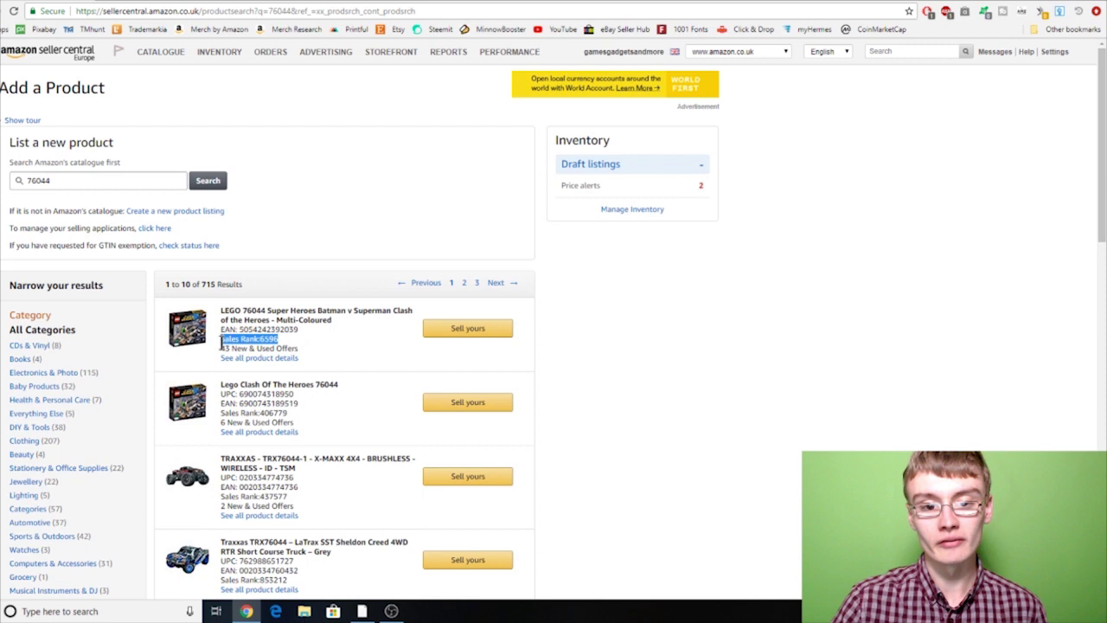
click(295, 347)
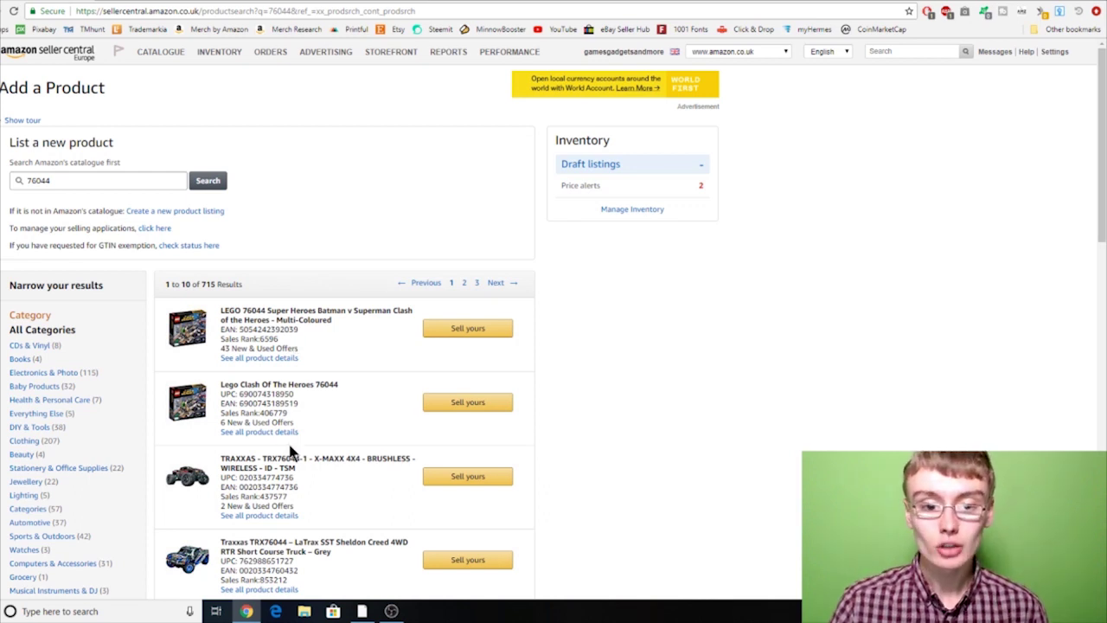
double_click(268, 338)
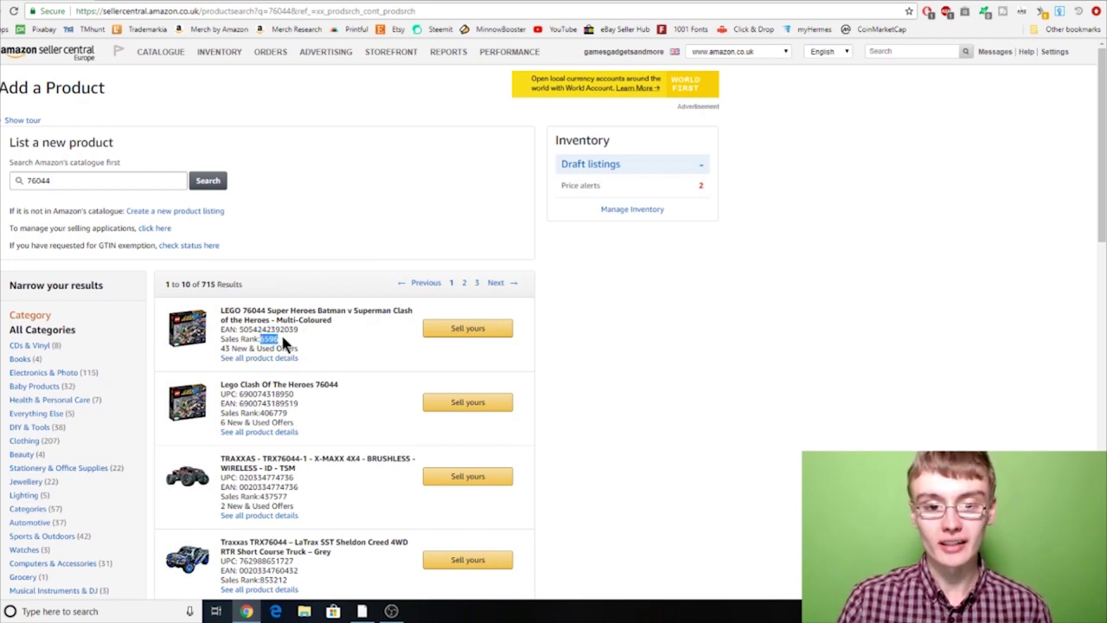
click(313, 342)
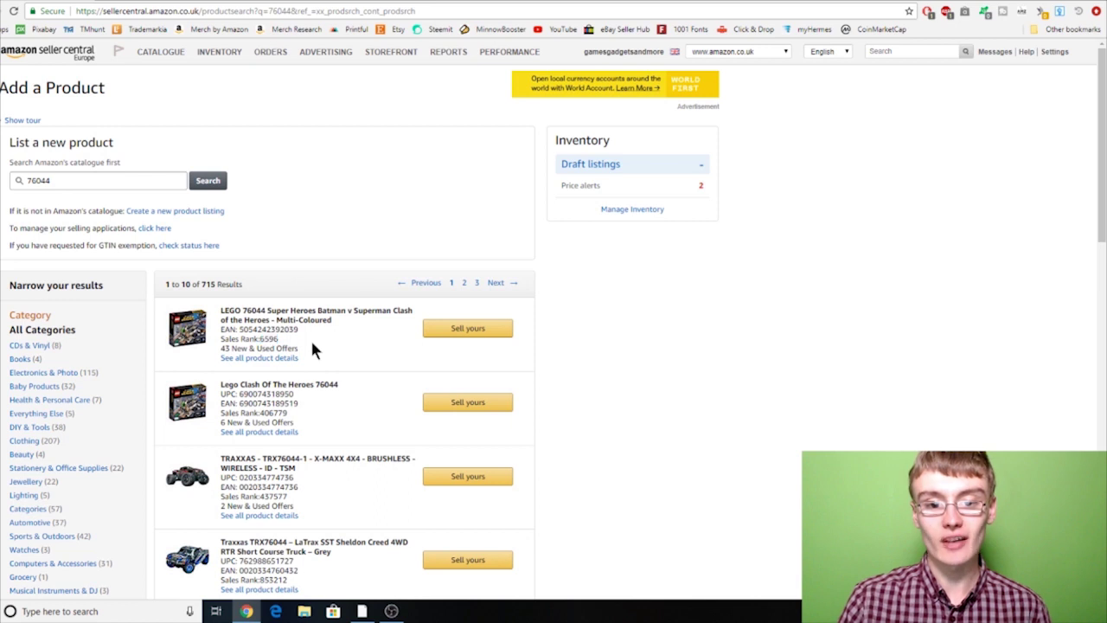
double_click(280, 412)
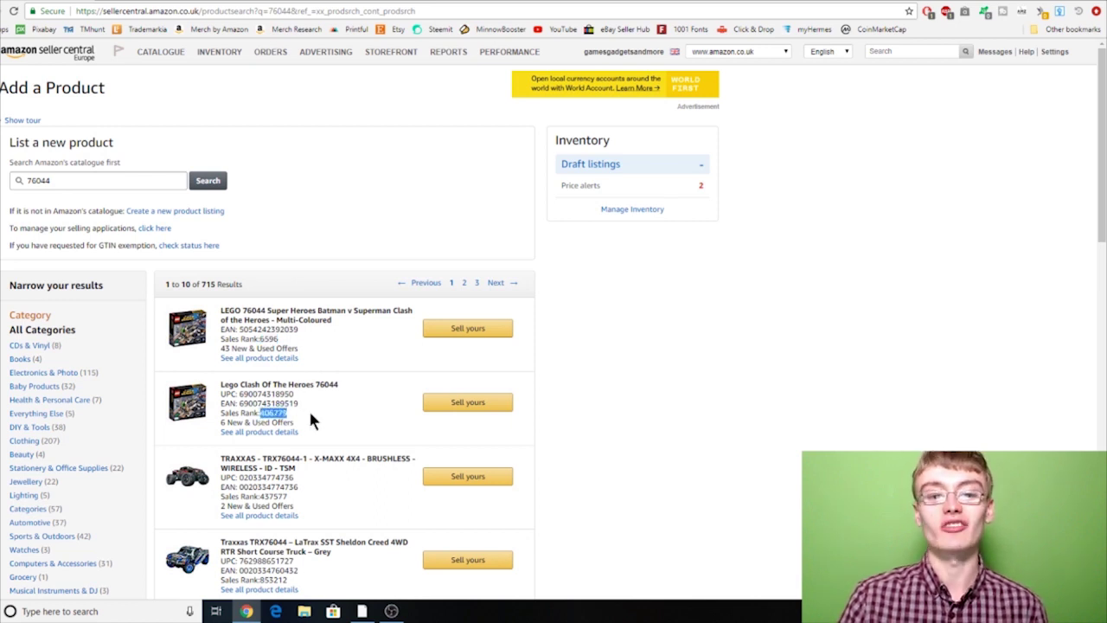
click(326, 346)
drag(290, 339, 248, 339)
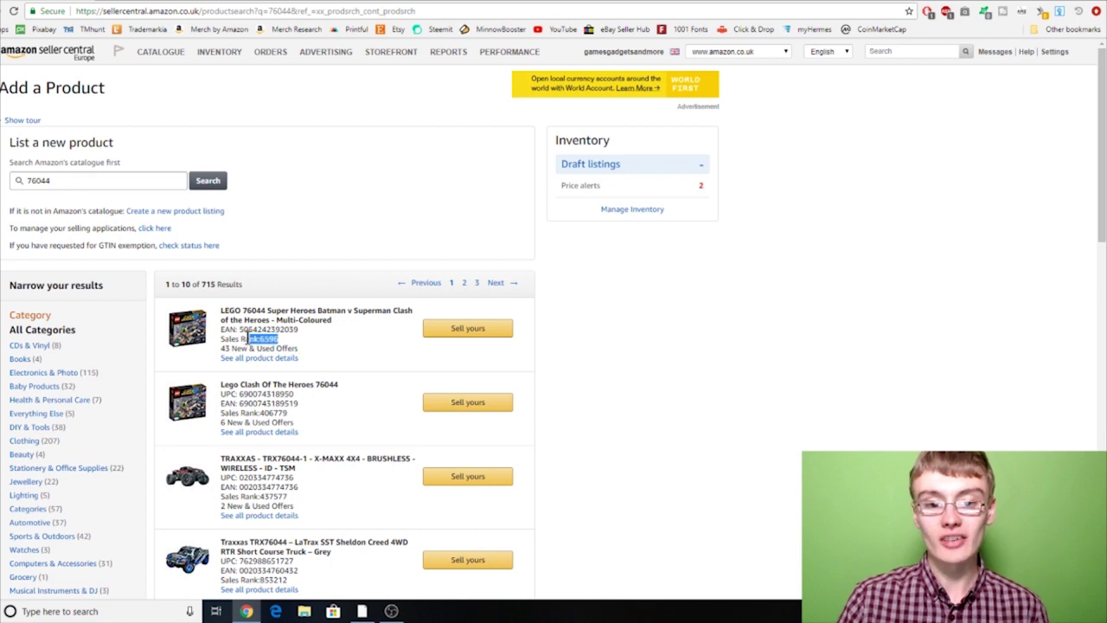
click(298, 344)
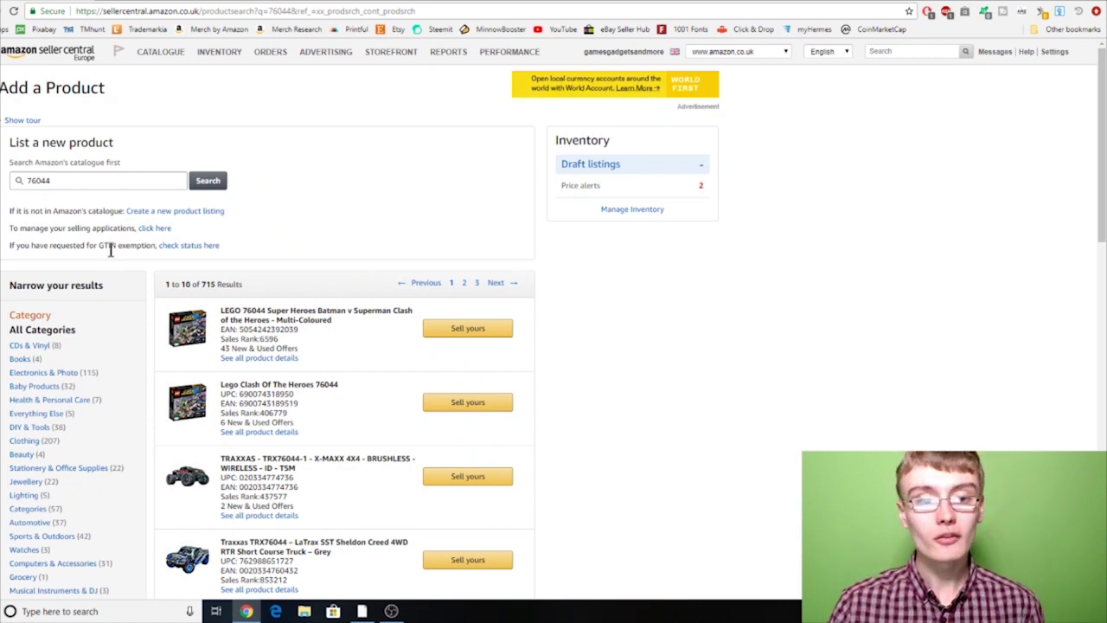
key(alt+Left)
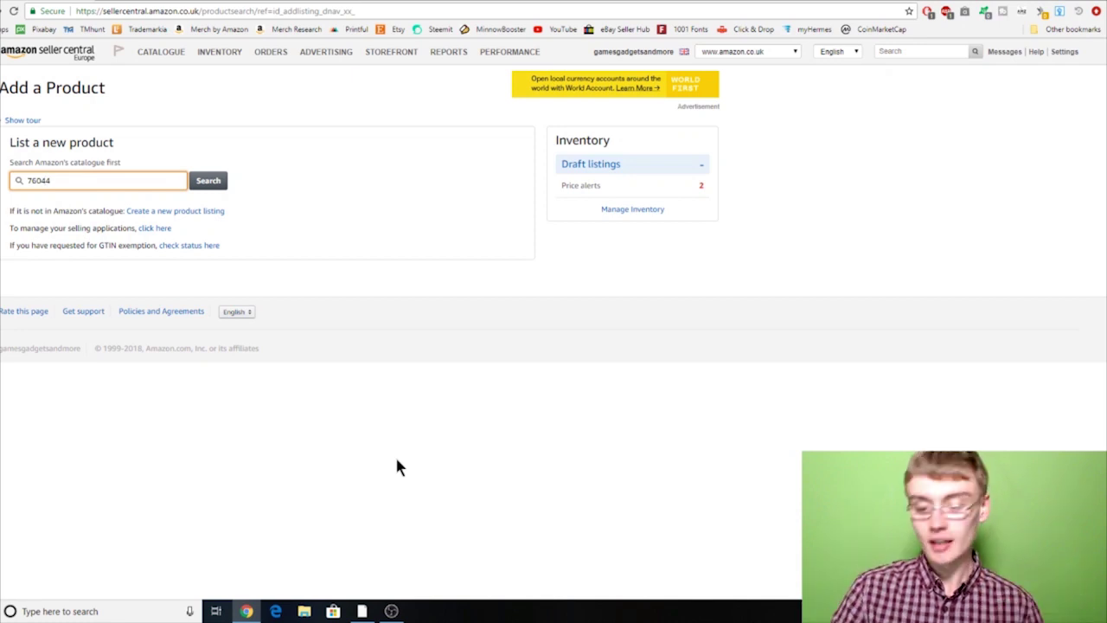
drag(169, 185, 26, 179)
key(BackSpace)
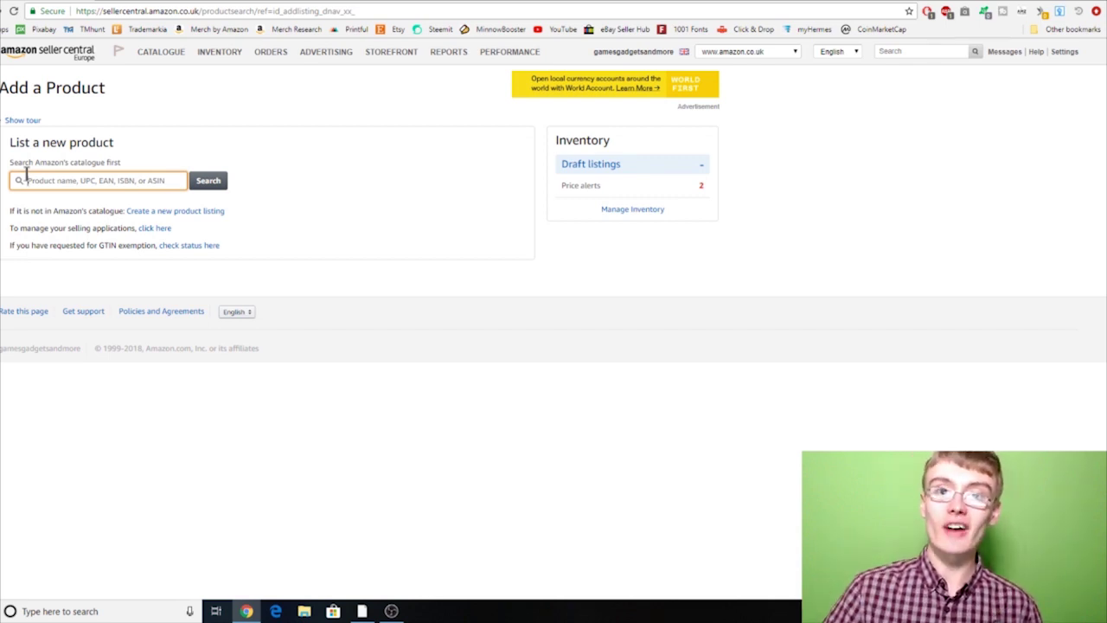
text(5)
key(BackSpace)
text(57)
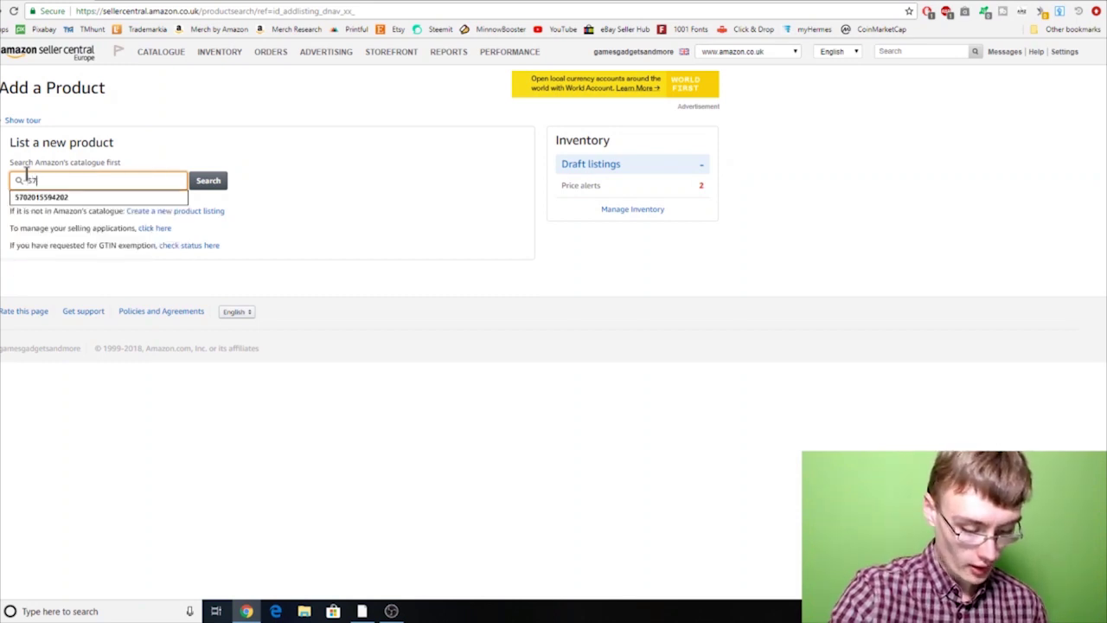
text(02015)
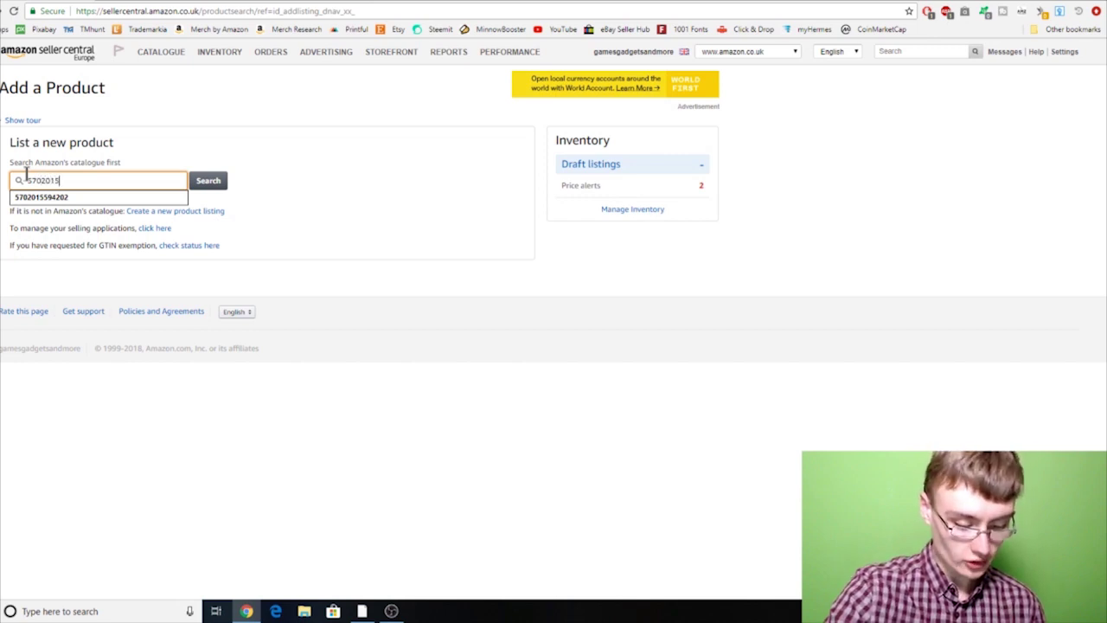
text(597)
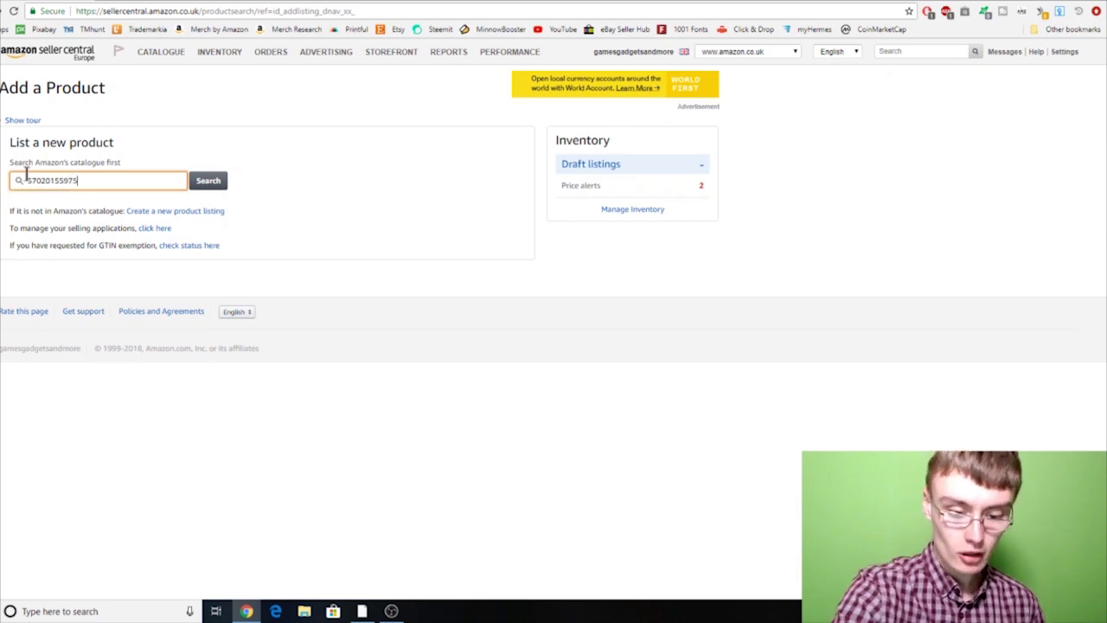
text(579)
key(Return)
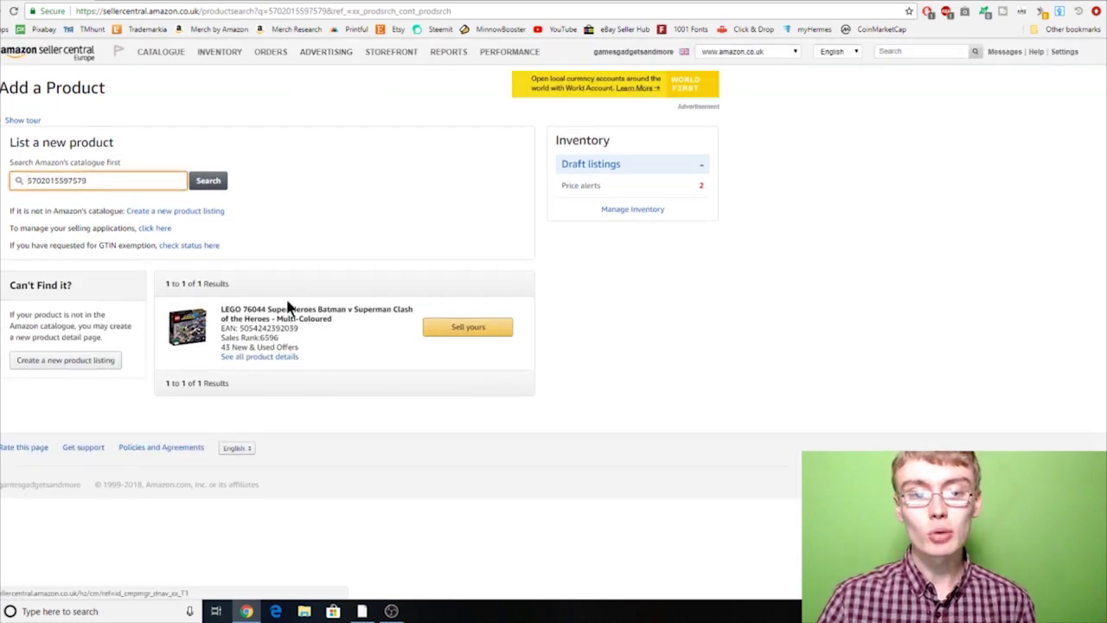
Check the sales rank of the LEGO 76044 result, start a sell-yours offer for it, and switch the form to Advanced View.
drag(257, 337, 279, 339)
click(300, 341)
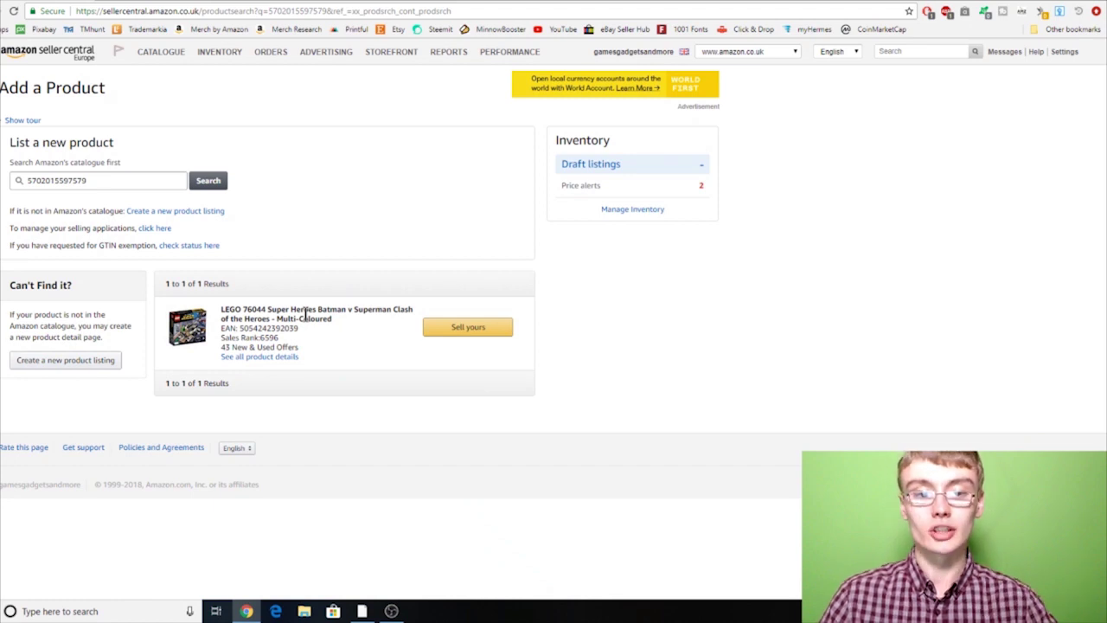
click(464, 337)
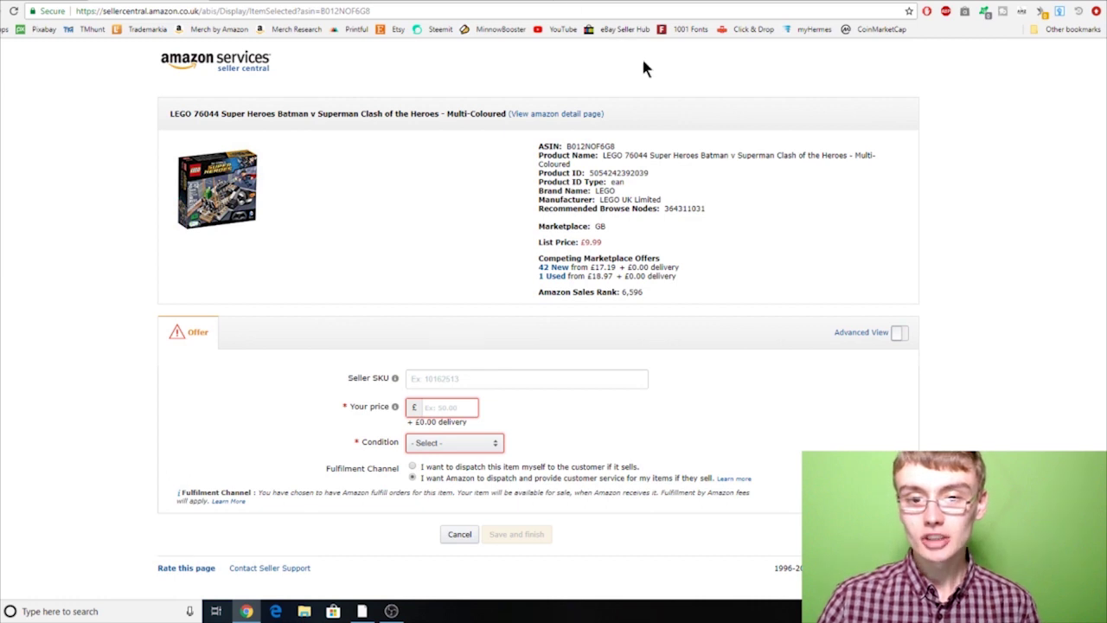
click(896, 337)
scroll(599, 328, down, 2)
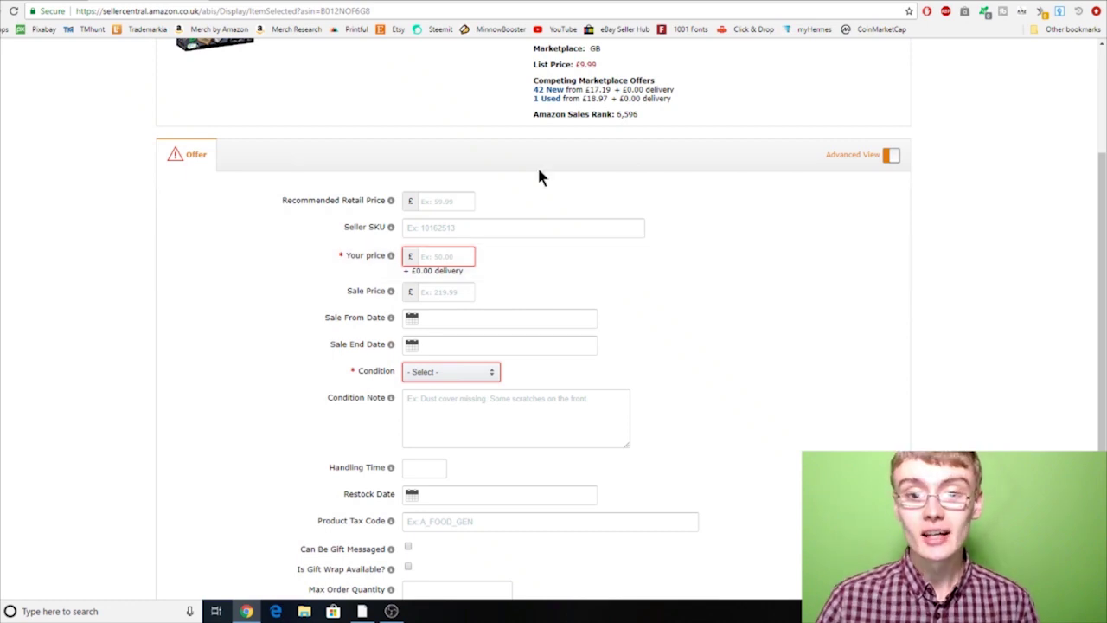
scroll(538, 176, up, 2)
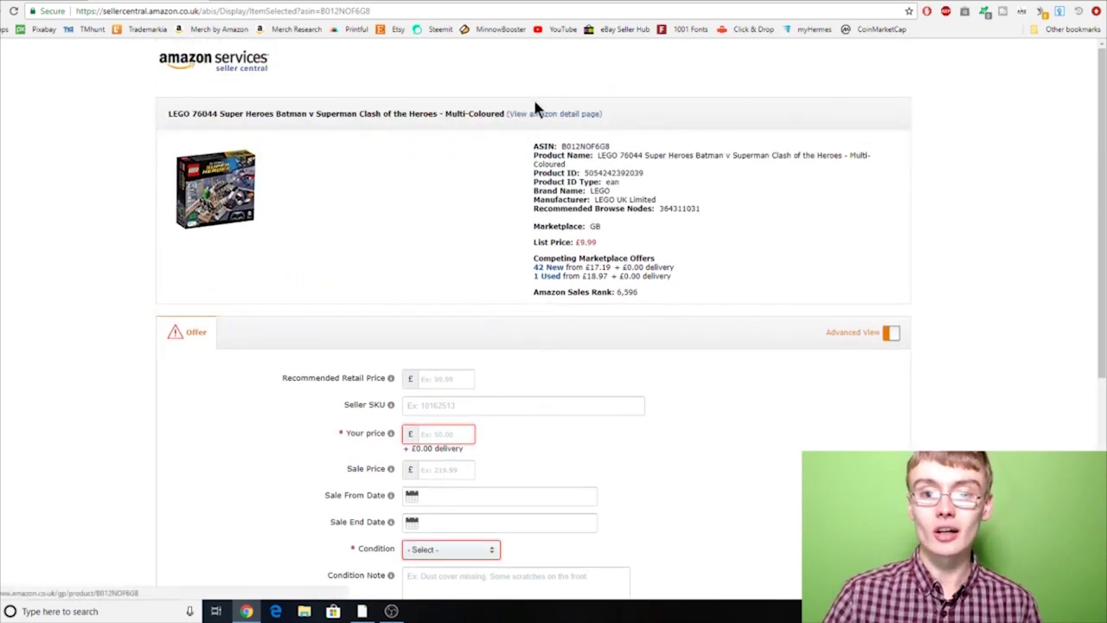
Open the product's Amazon detail page in a separate tab and list all sellers' offers for it.
right_click(537, 115)
click(553, 124)
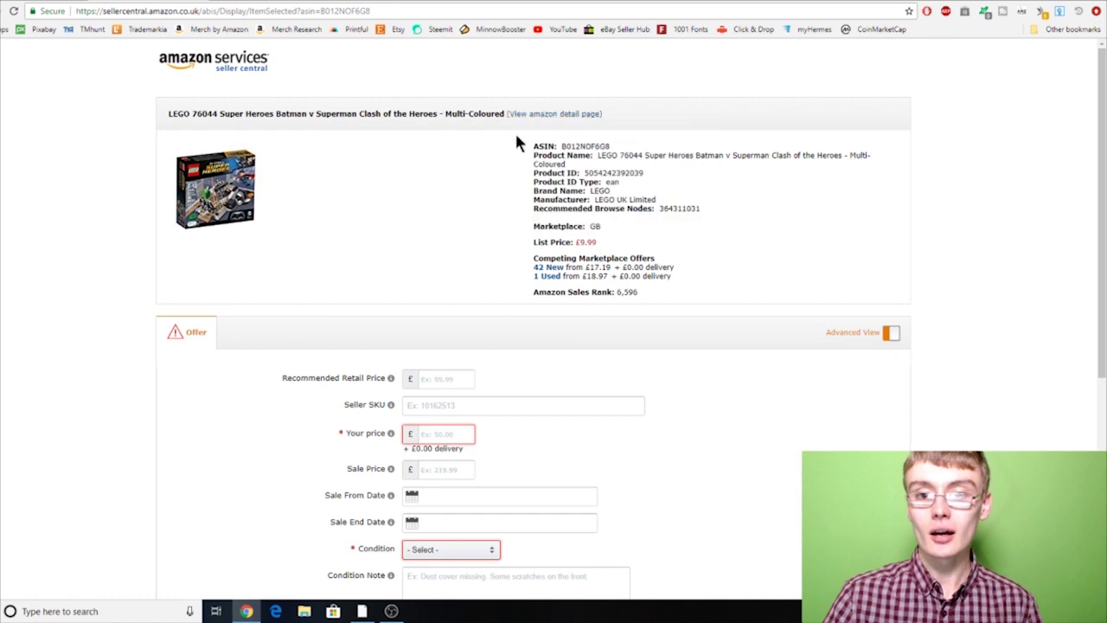
right_click(577, 116)
click(631, 121)
click(251, 3)
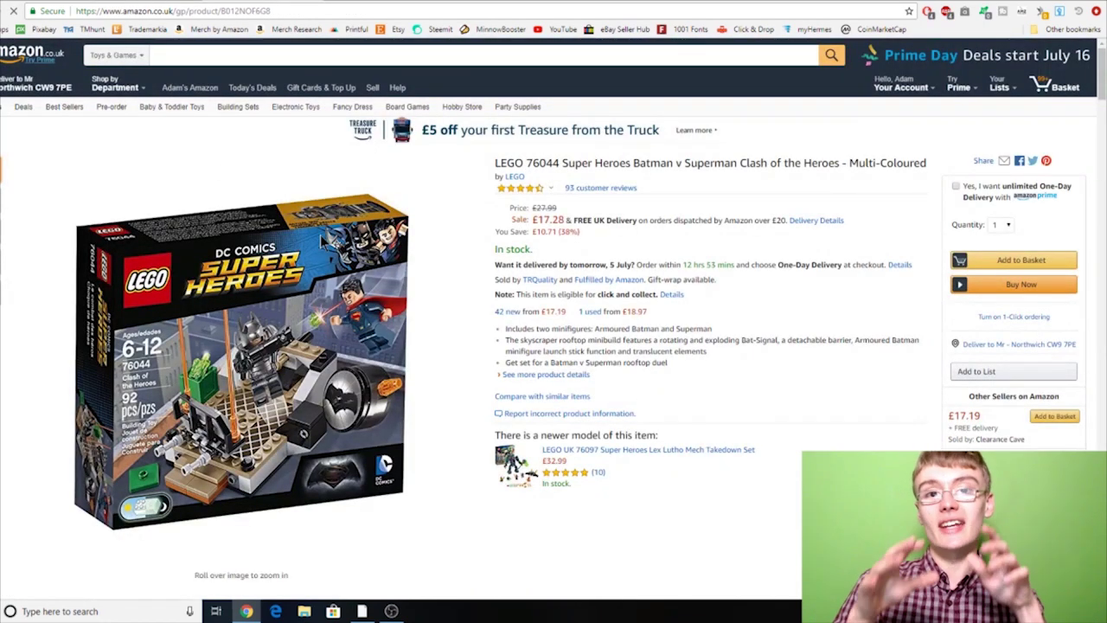
scroll(657, 230, down, 3)
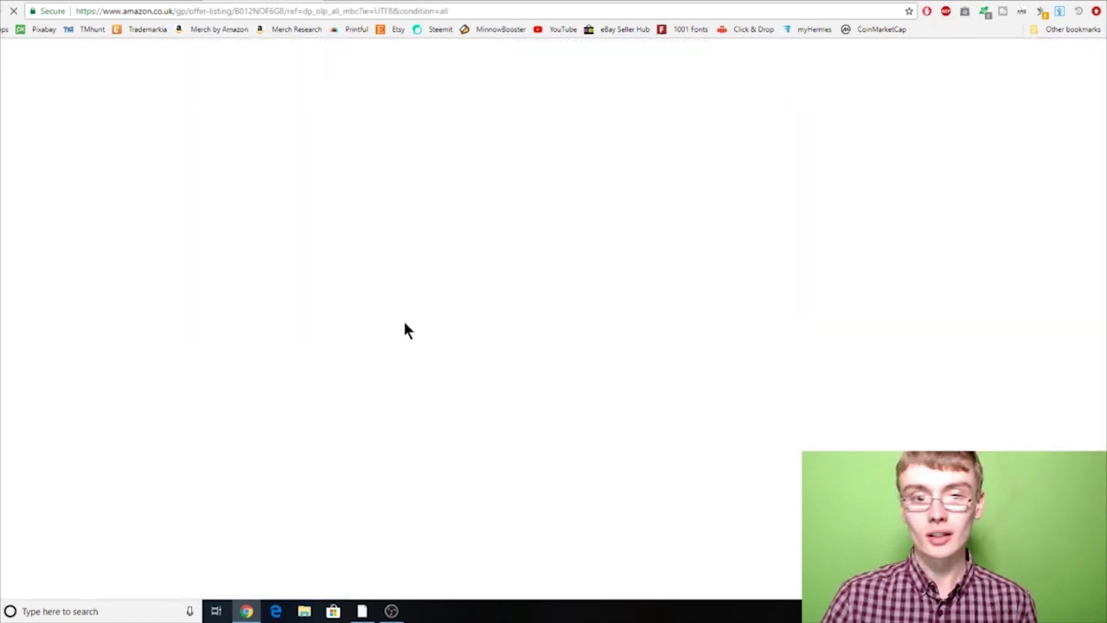
scroll(225, 298, down, 1)
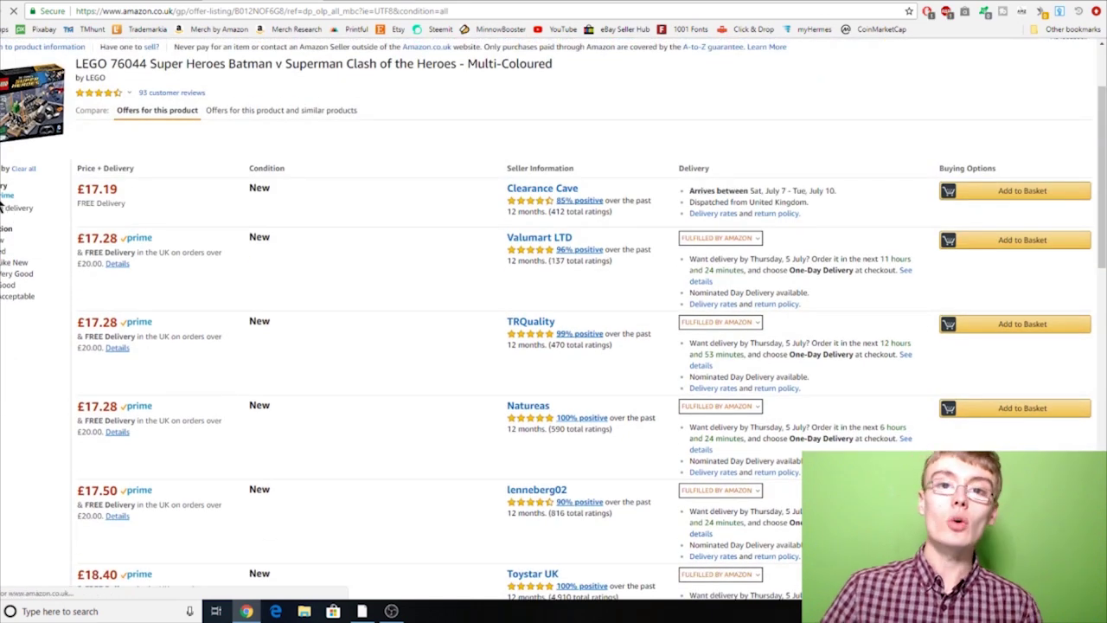
Filter the competing offers to Prime-eligible ones and review the prices on both result pages.
click(2, 199)
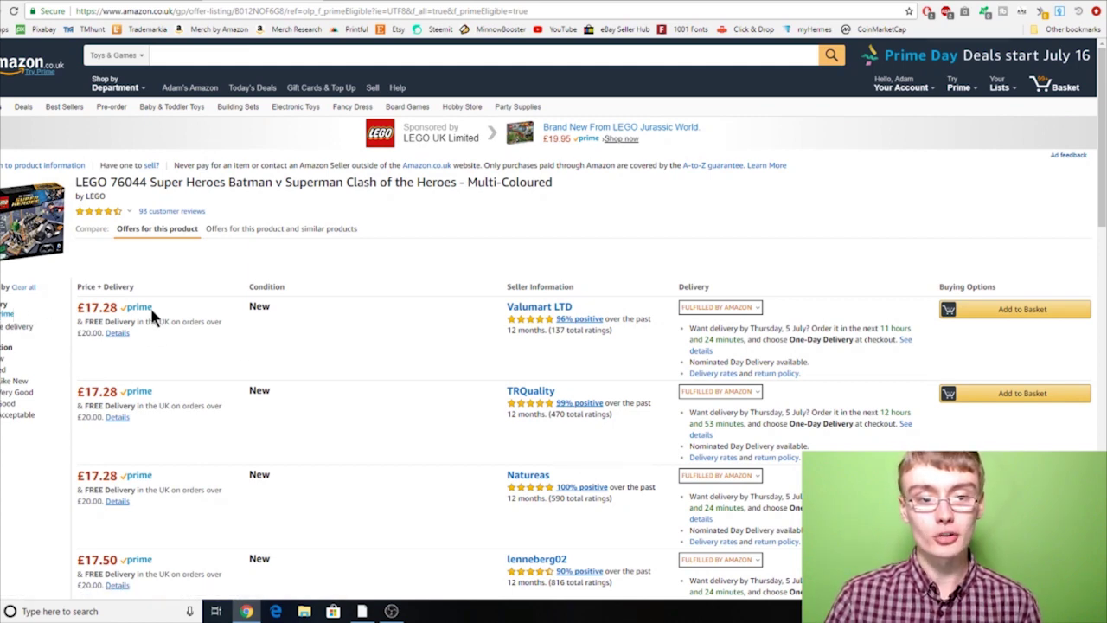
scroll(151, 314, down, 2)
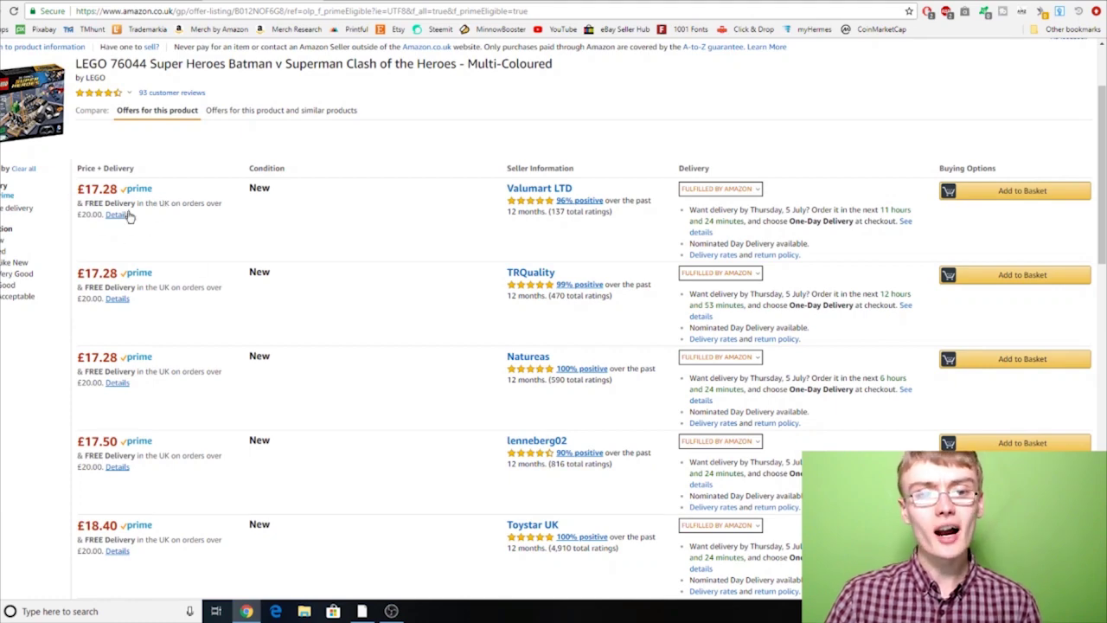
scroll(216, 284, down, 5)
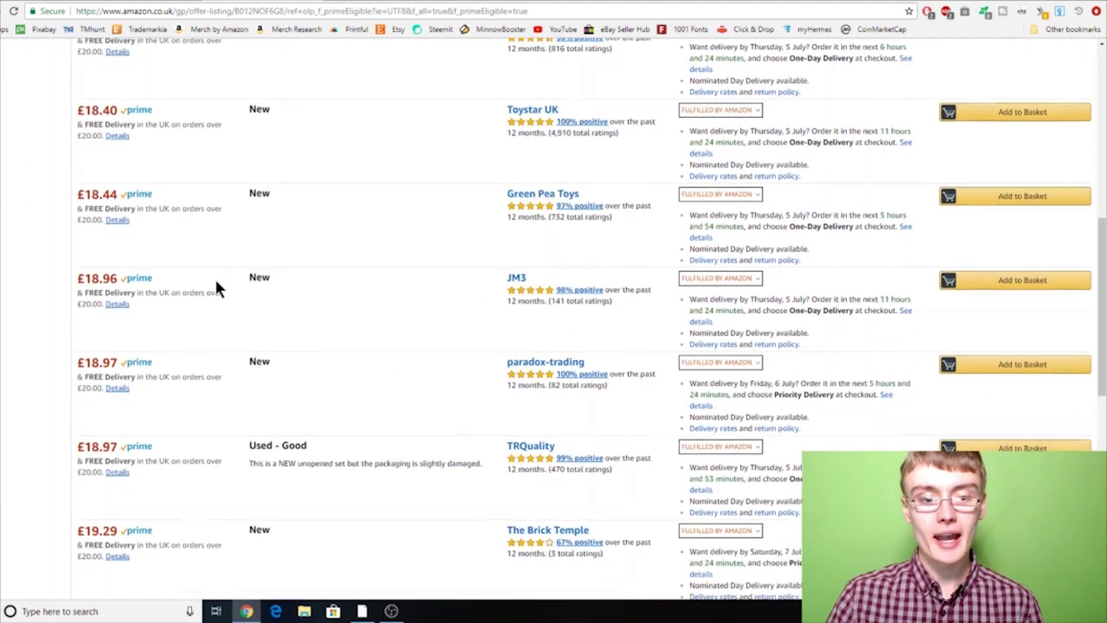
scroll(216, 289, down, 4)
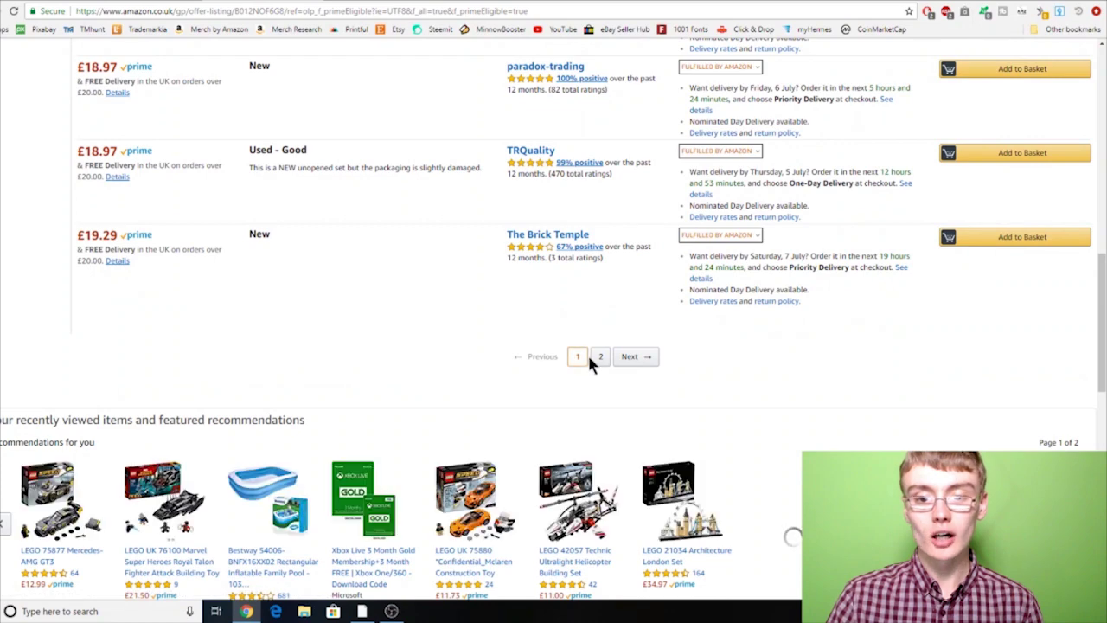
click(595, 357)
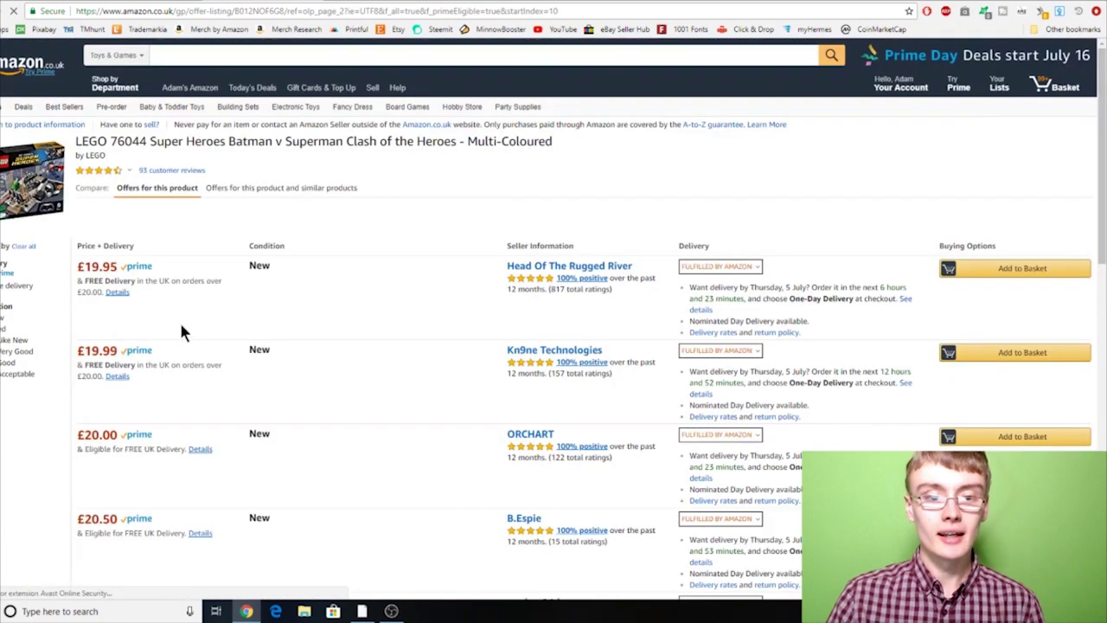
scroll(182, 331, down, 5)
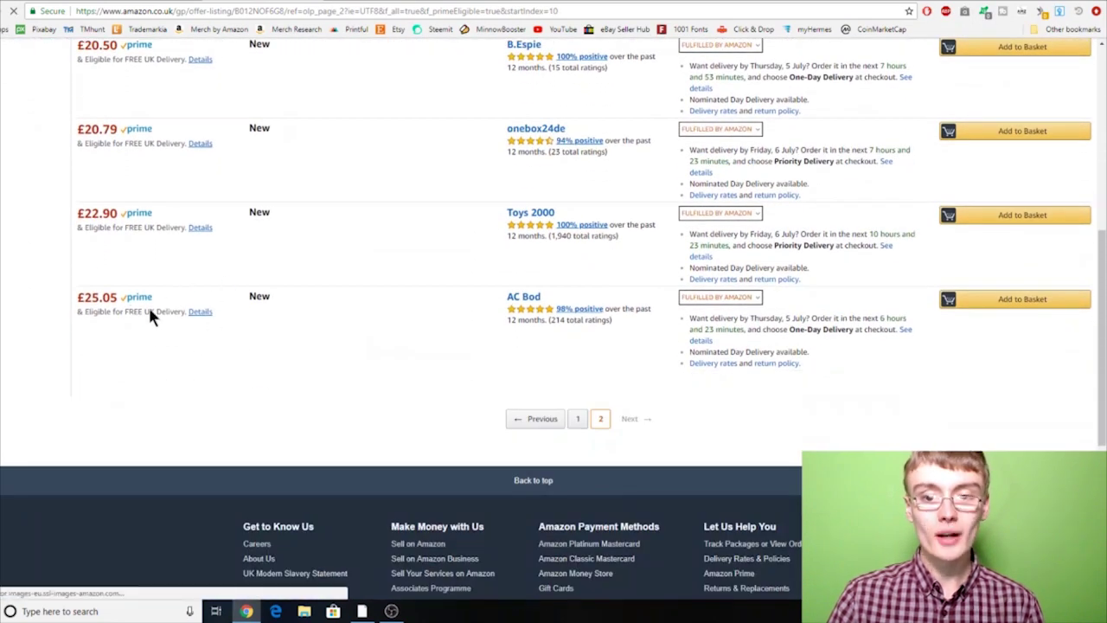
click(577, 418)
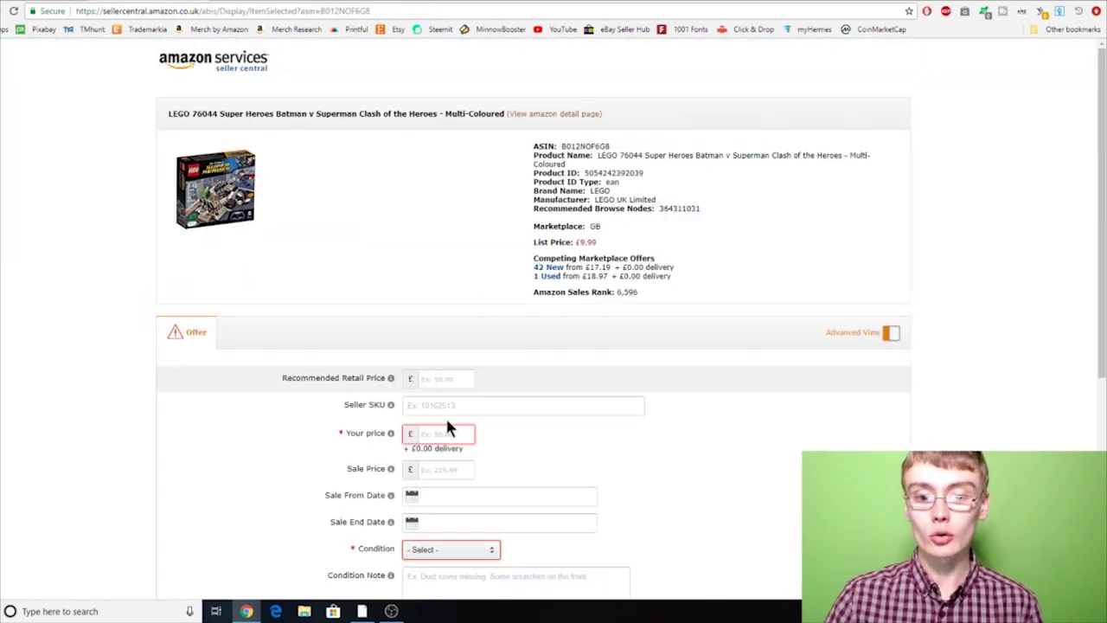
Back in the seller offer form, set the item's price to £17.28.
click(438, 432)
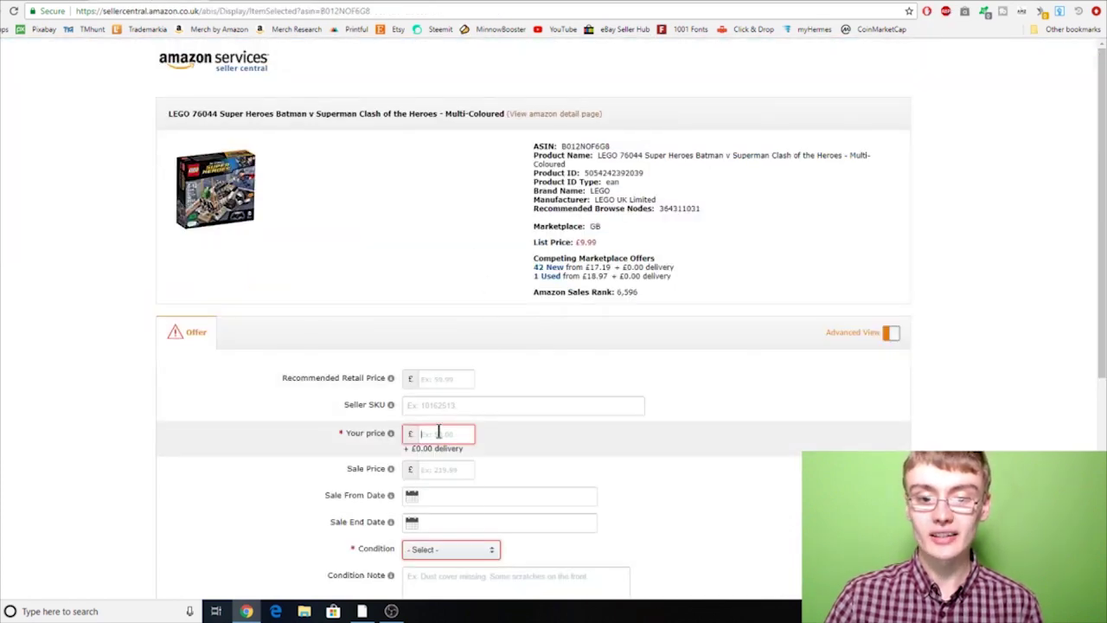
text(17.2)
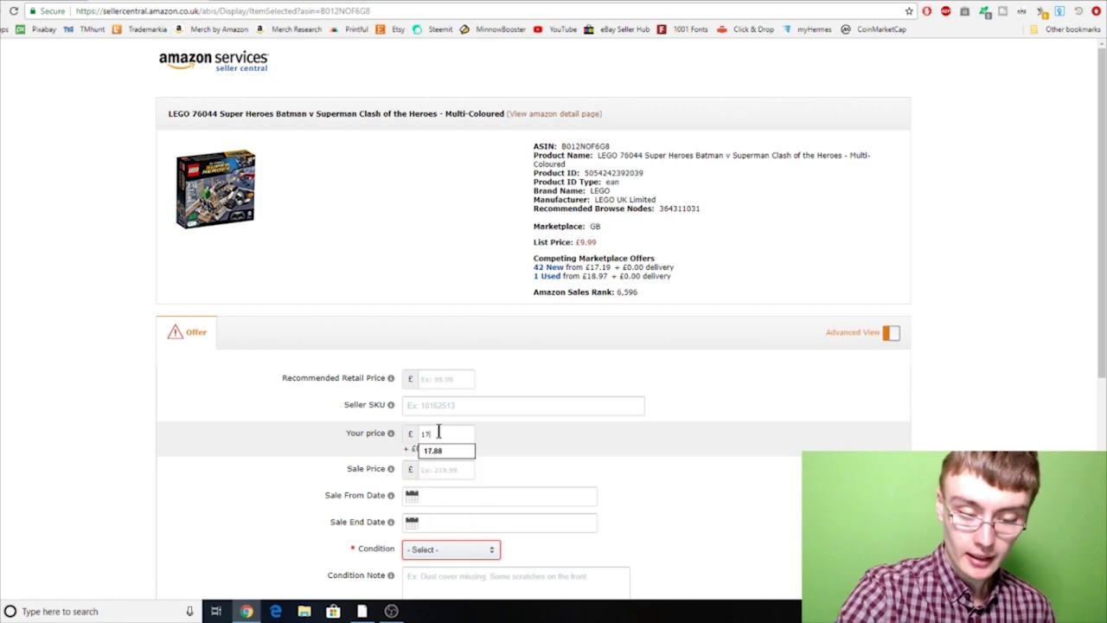
text(8)
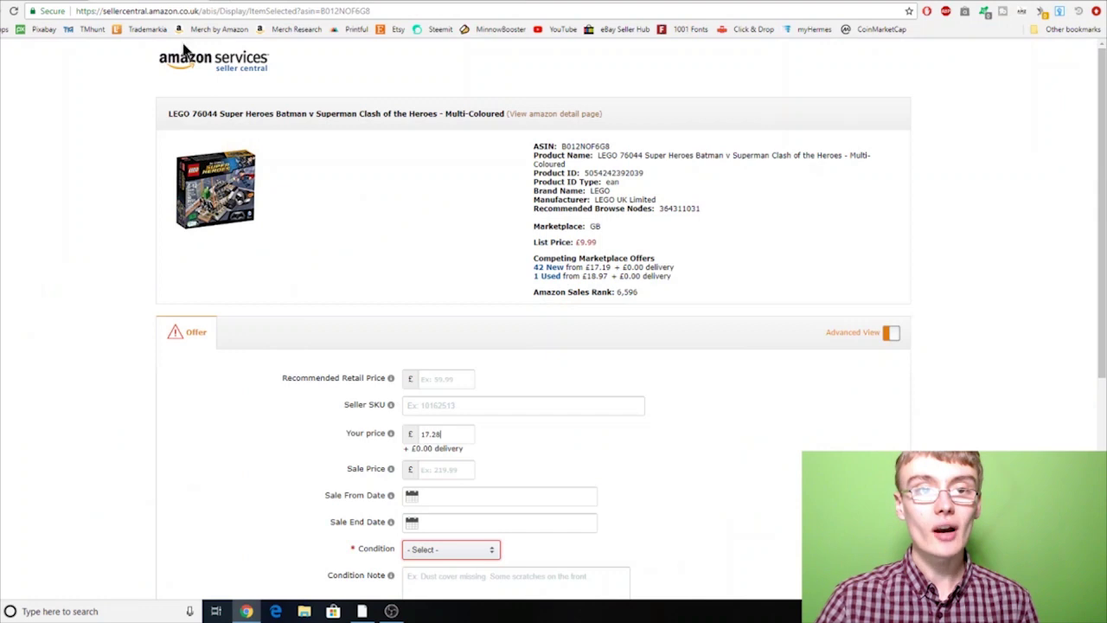
Enter 040718-£2 as a trial seller SKU and clear the field again.
scroll(530, 436, down, 2)
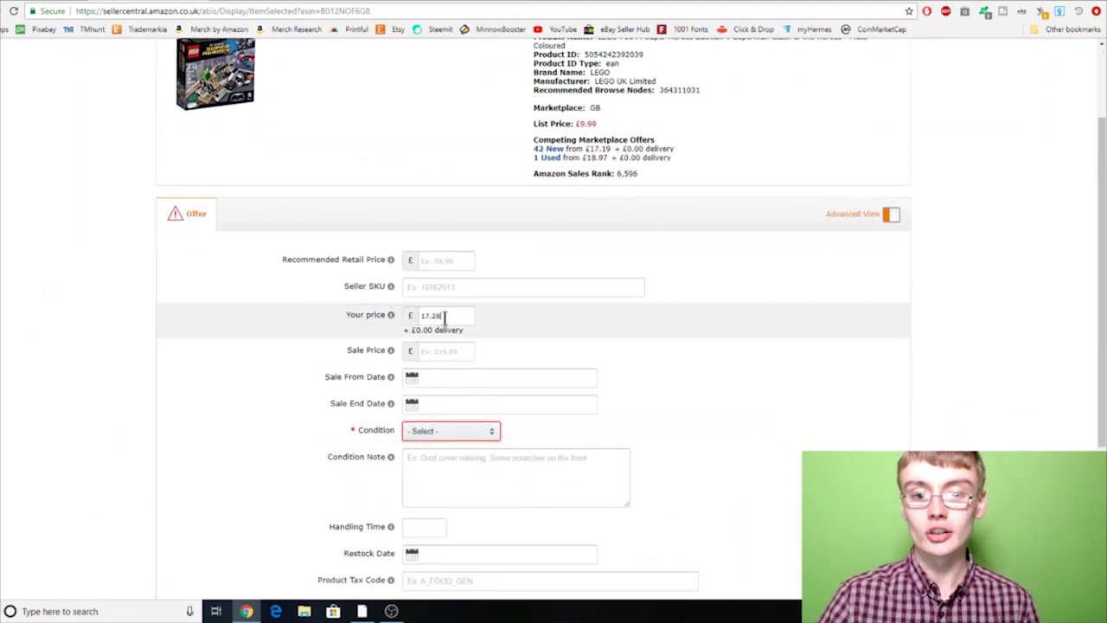
click(461, 286)
mouse_move(367, 287)
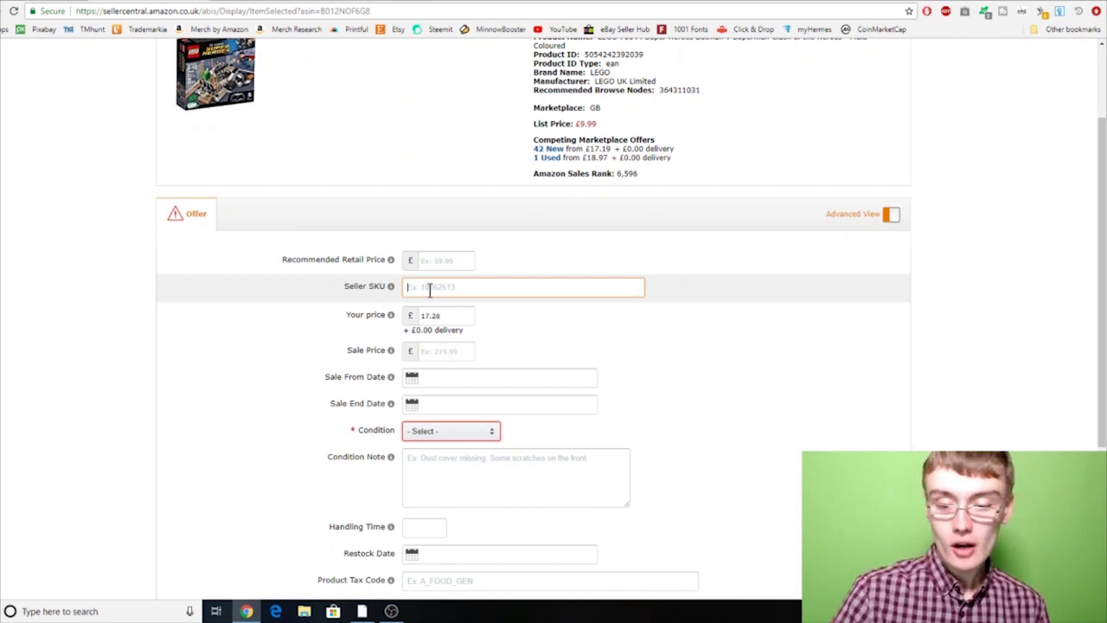
text(0)
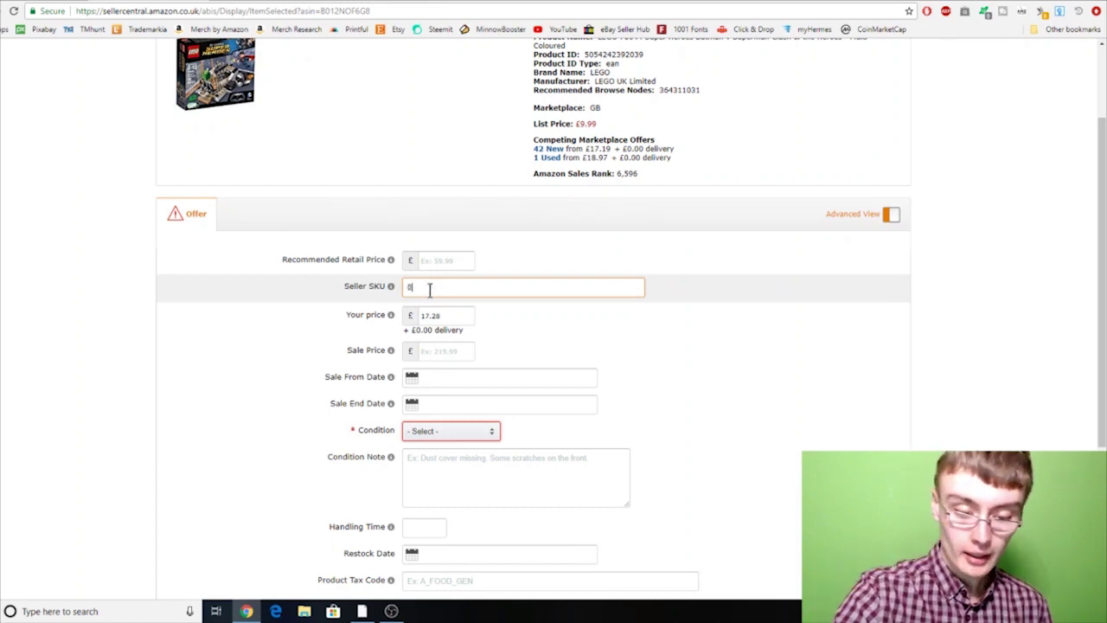
text(407)
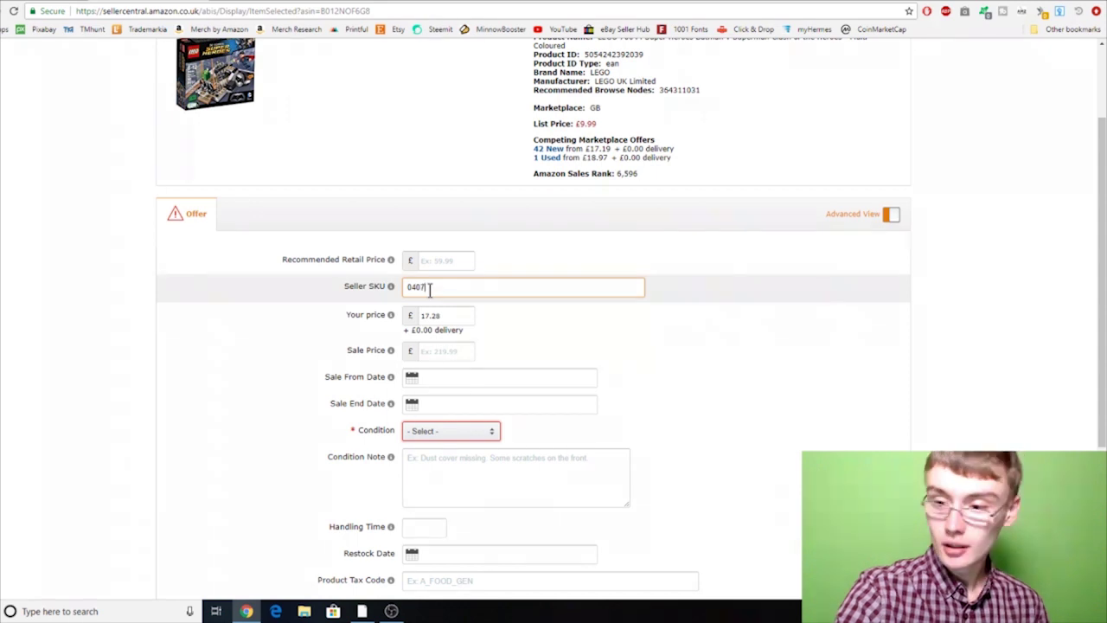
text(18)
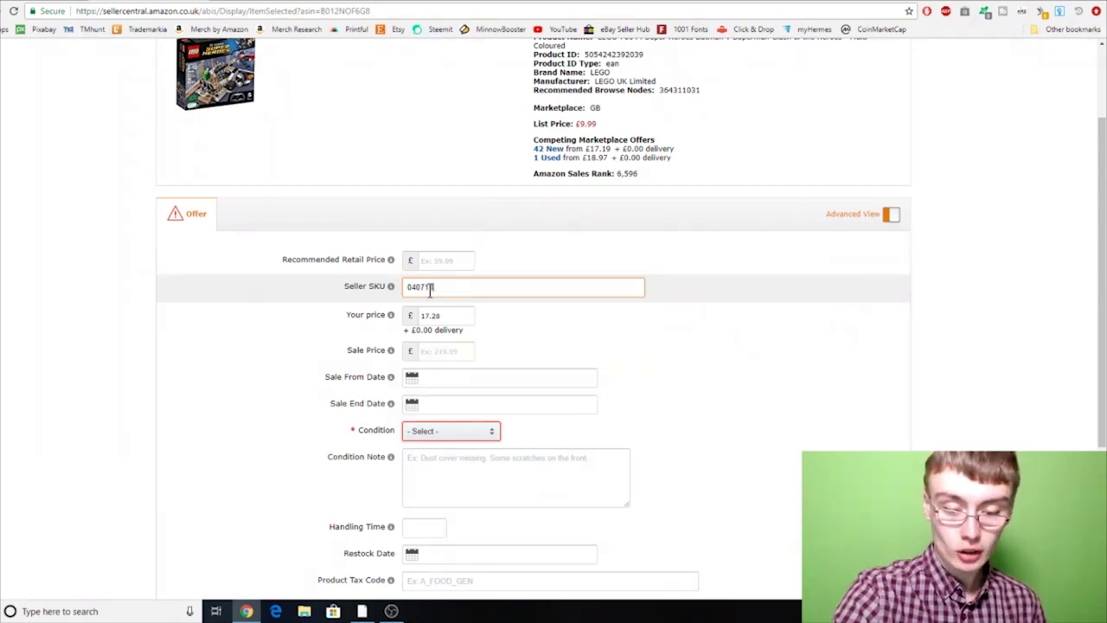
text(-E2)
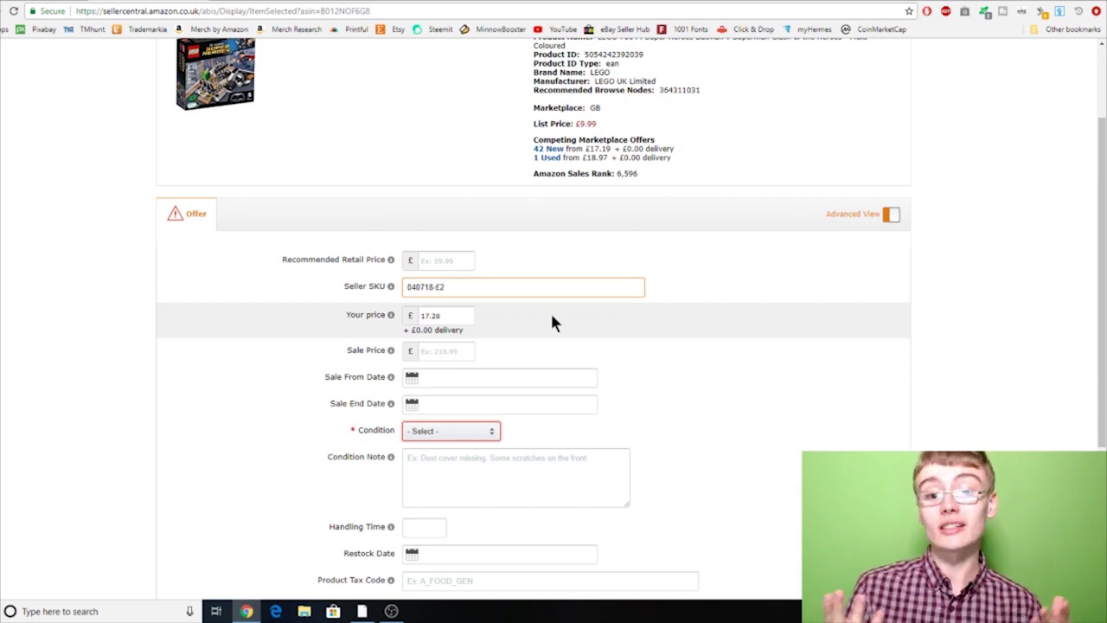
mouse_move(372, 294)
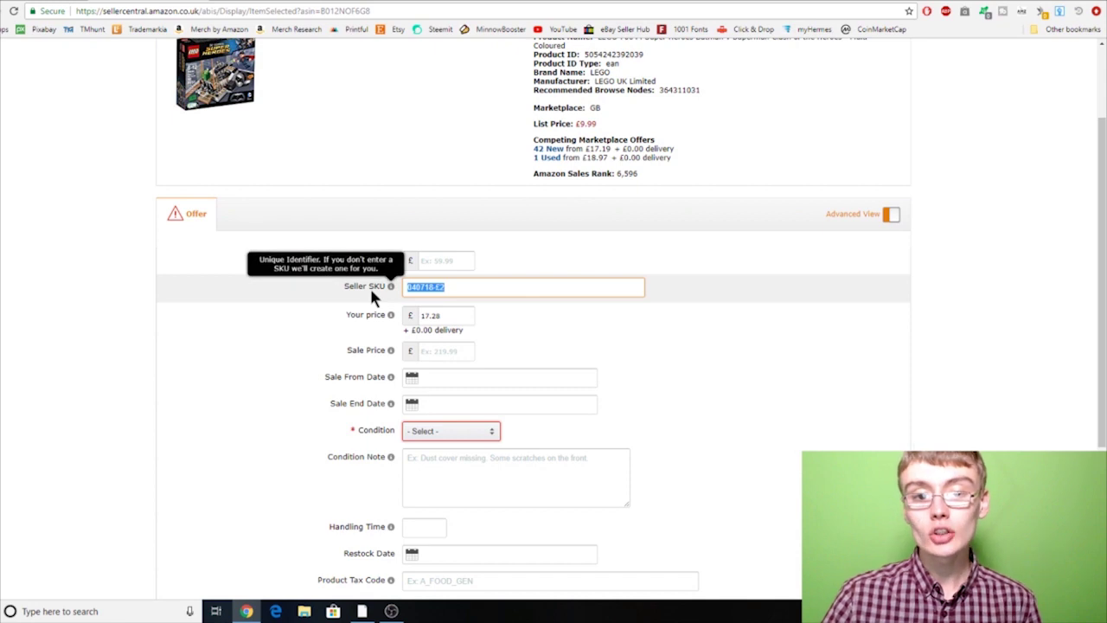
key(BackSpace)
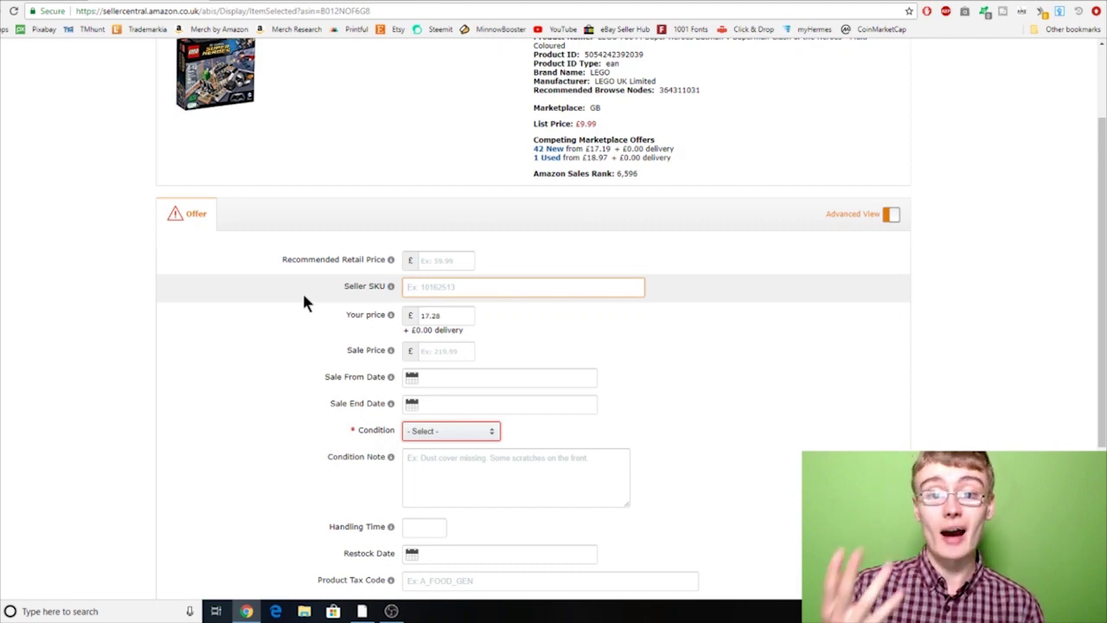
Set the item's condition to New in the offer form.
mouse_move(343, 263)
scroll(346, 268, down, 1)
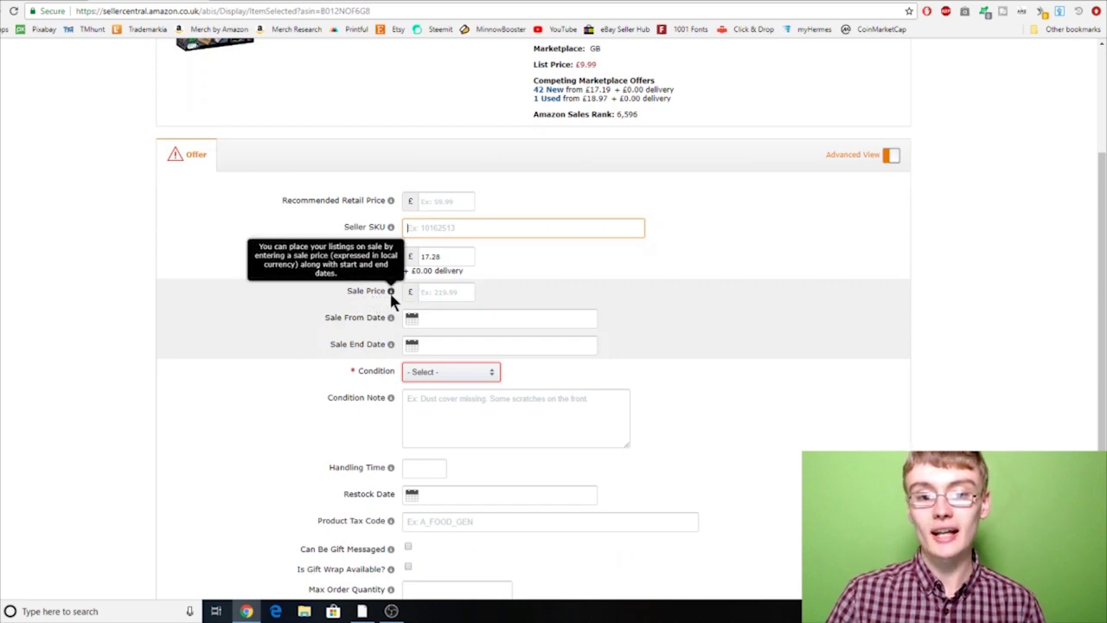
scroll(321, 315, down, 1)
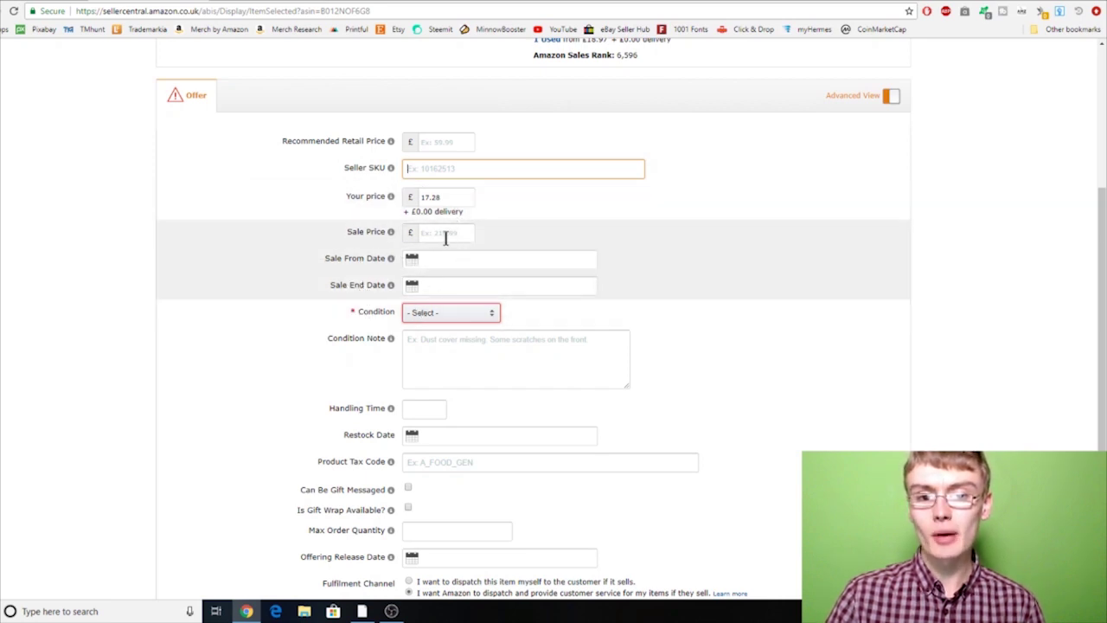
click(441, 313)
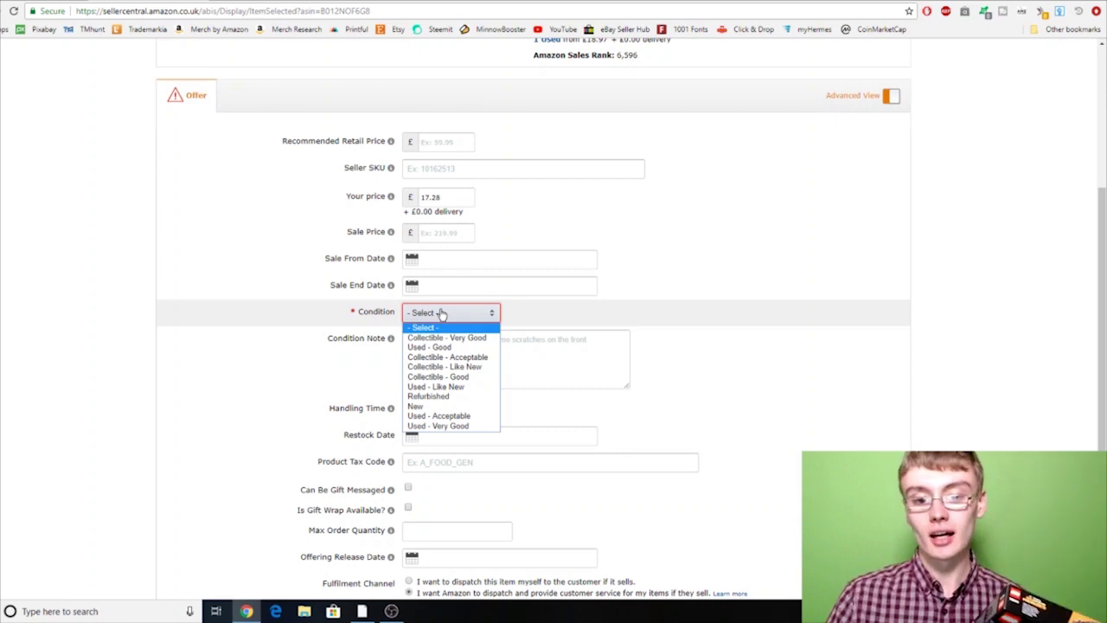
click(428, 406)
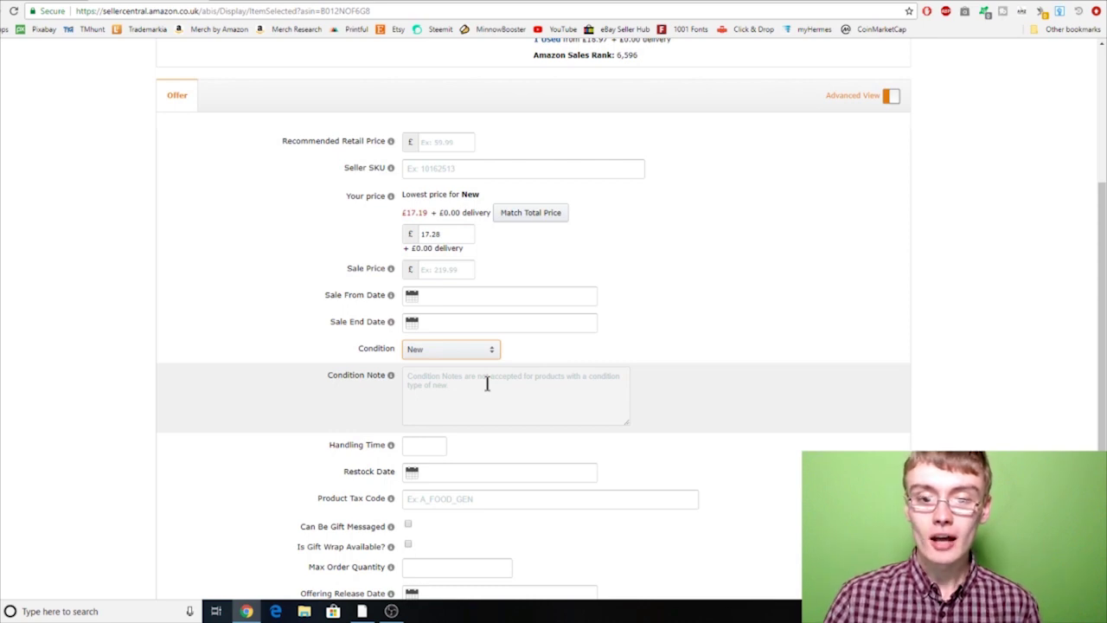
Try the Used - Good condition with the condition note "In good used condition. Picked & Packed By Amazon.".
click(443, 357)
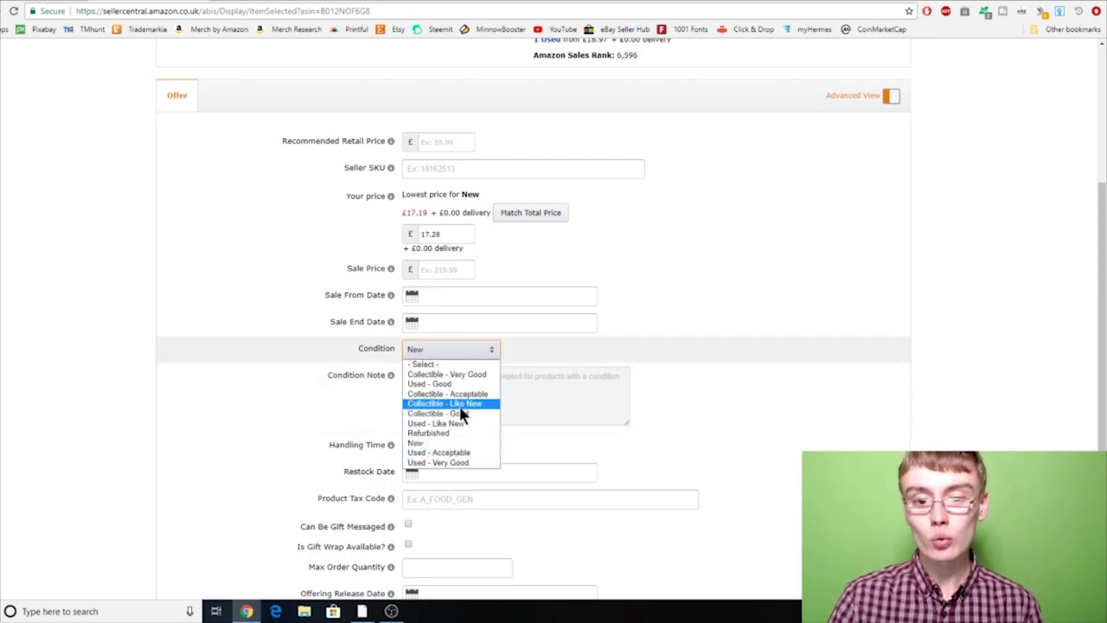
click(459, 383)
click(489, 398)
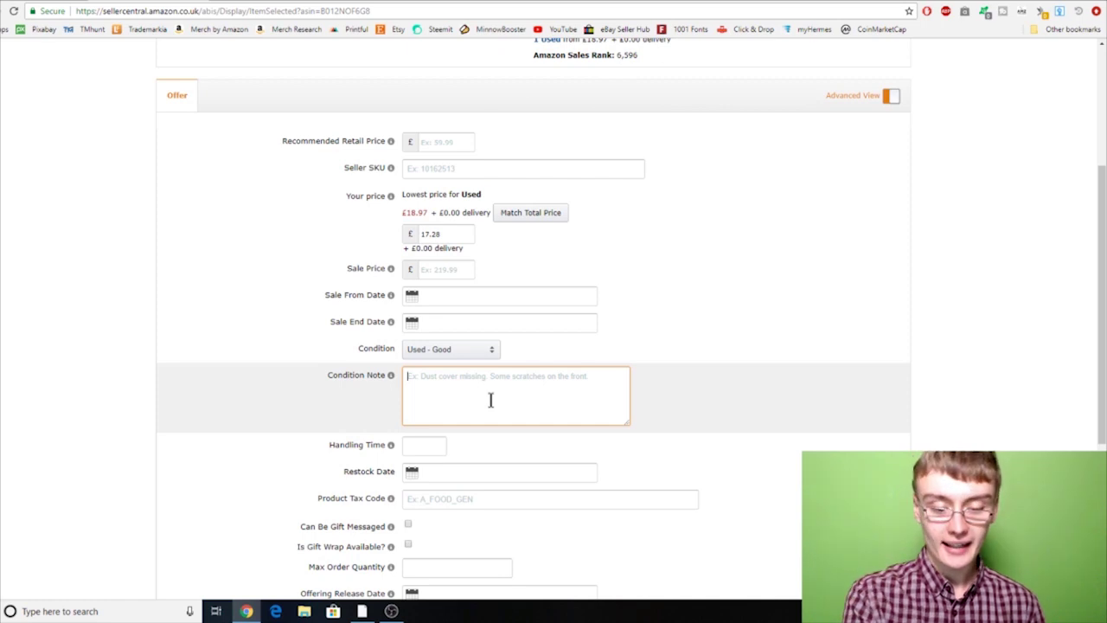
text(In go)
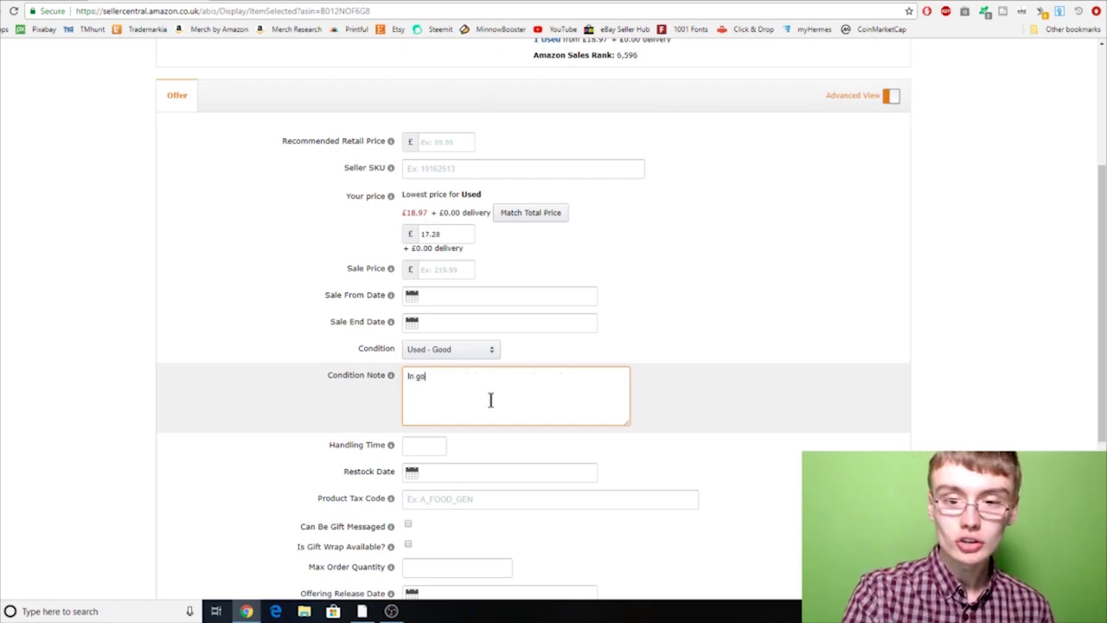
text(od used co)
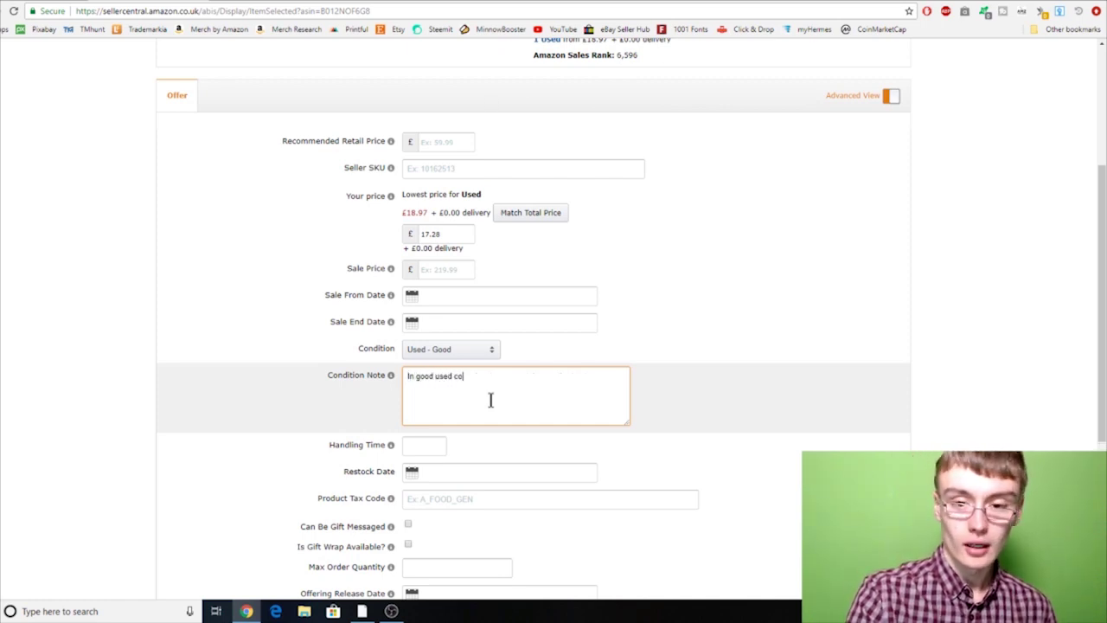
key(BackSpace)
text(ondition)
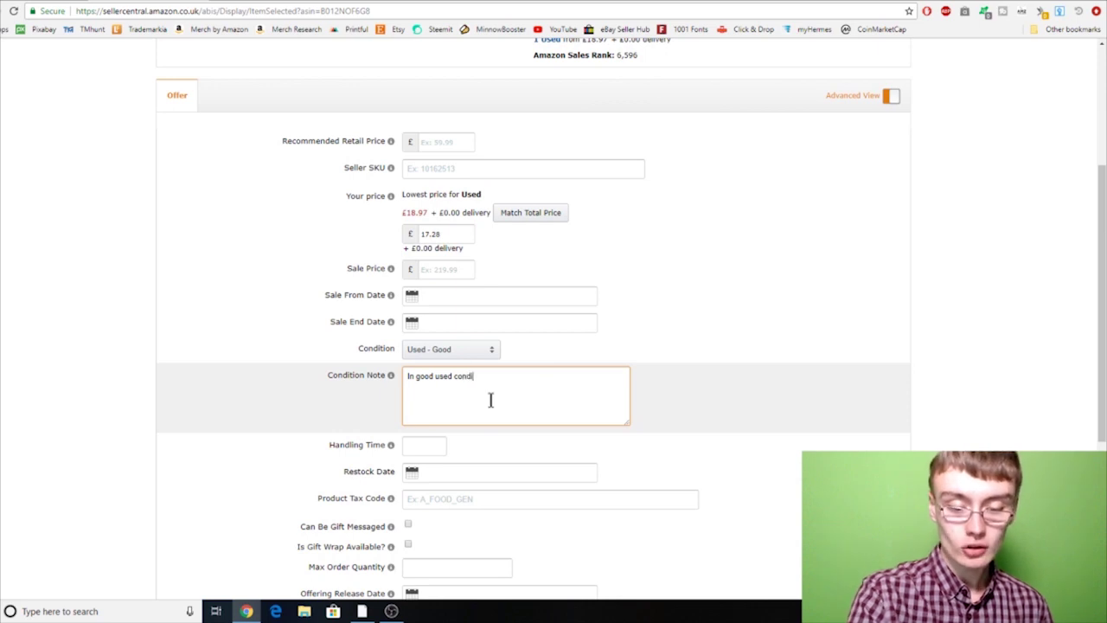
text(Picked &)
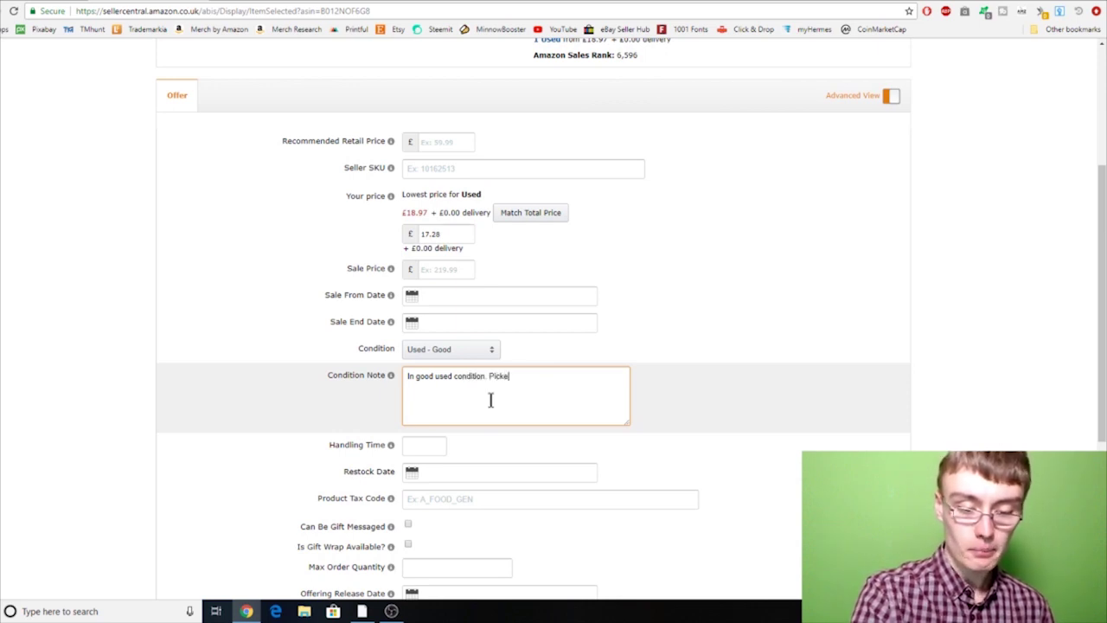
key(BackSpace)
key(BackSpace)
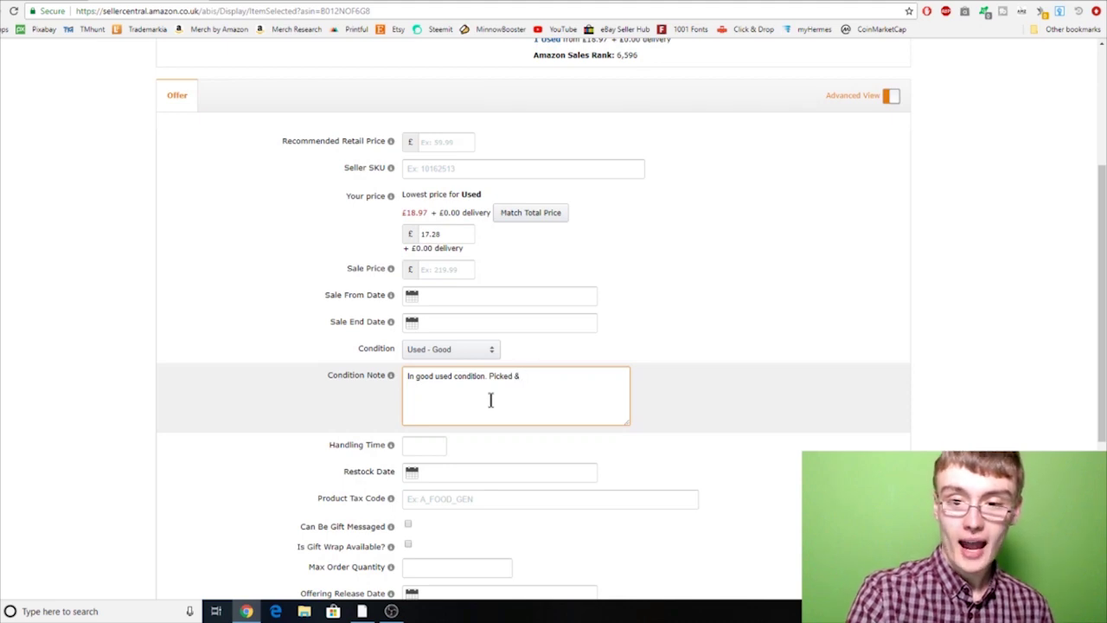
text(Packed )
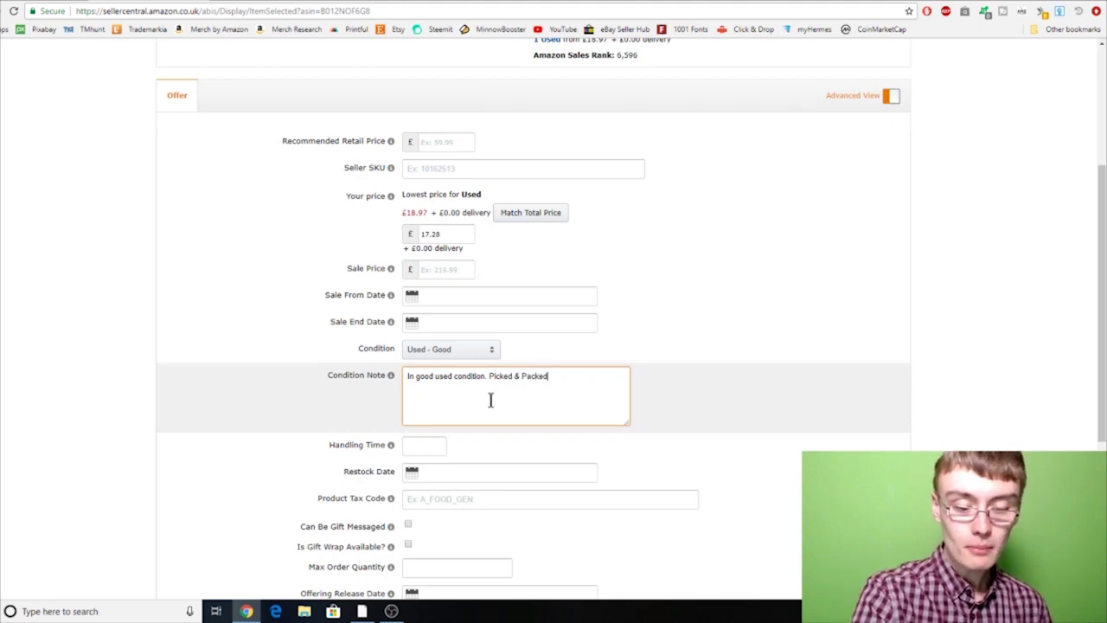
text(By A)
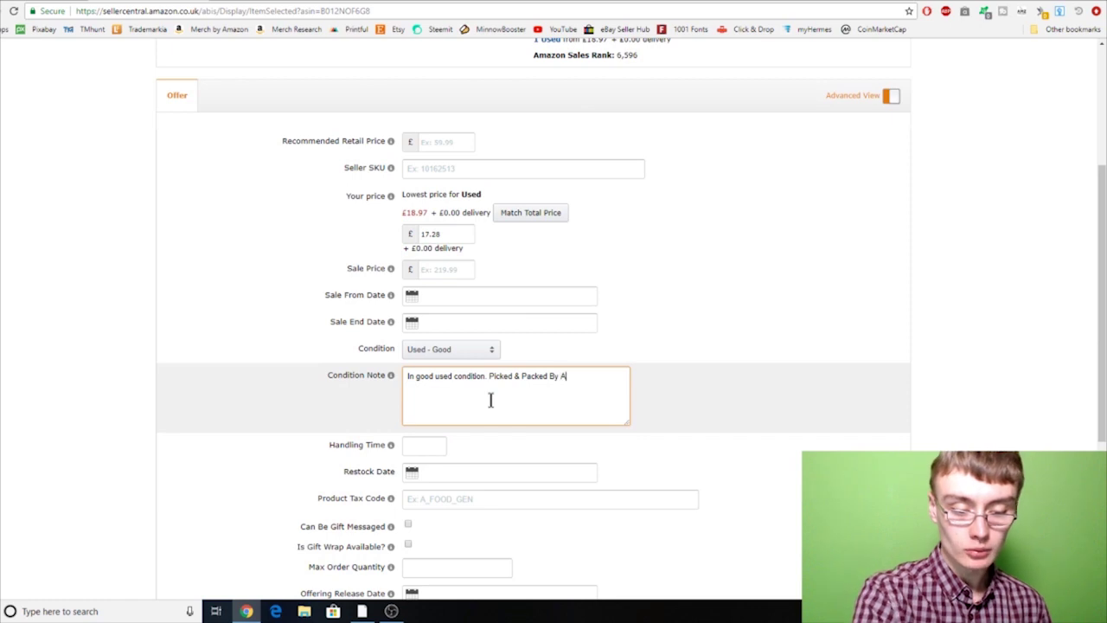
text(mazon)
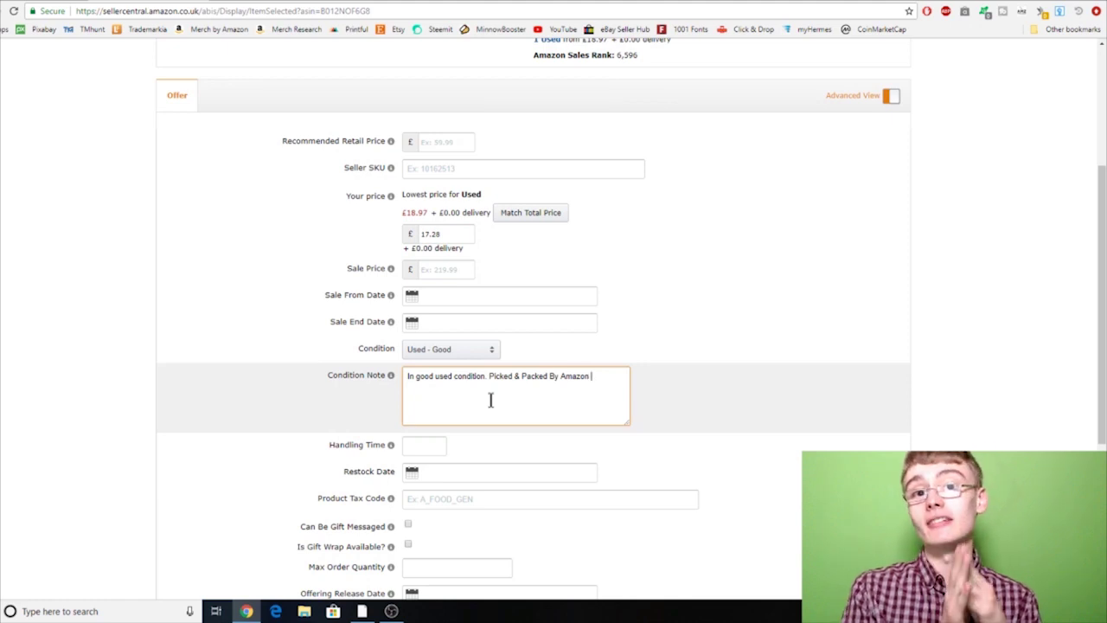
text(.)
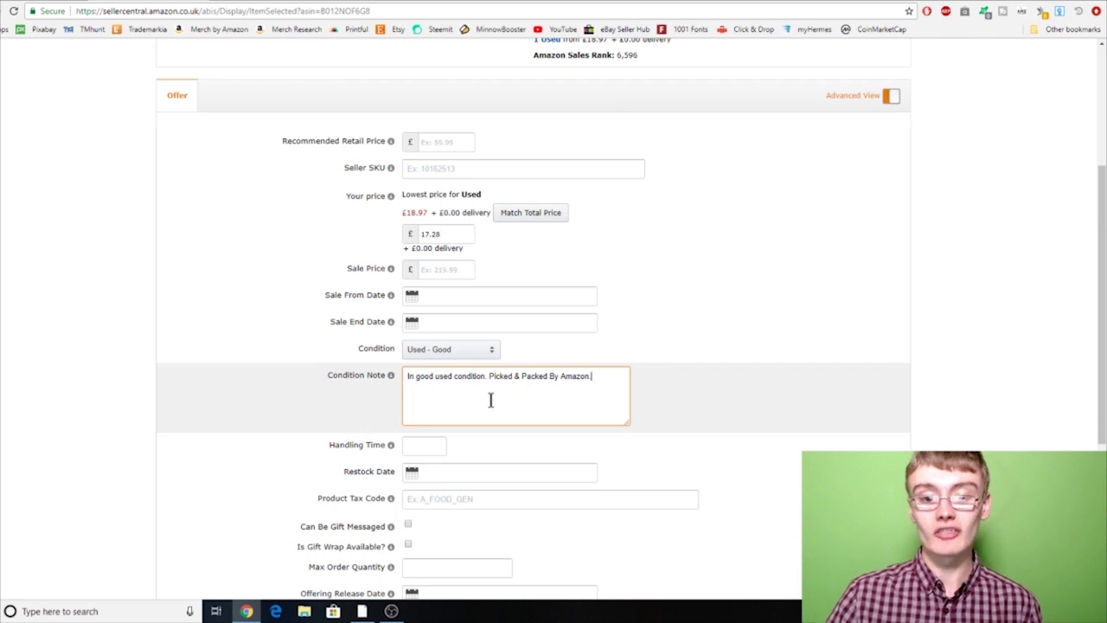
Delete the condition note and set the item's condition back to New.
drag(603, 375, 275, 374)
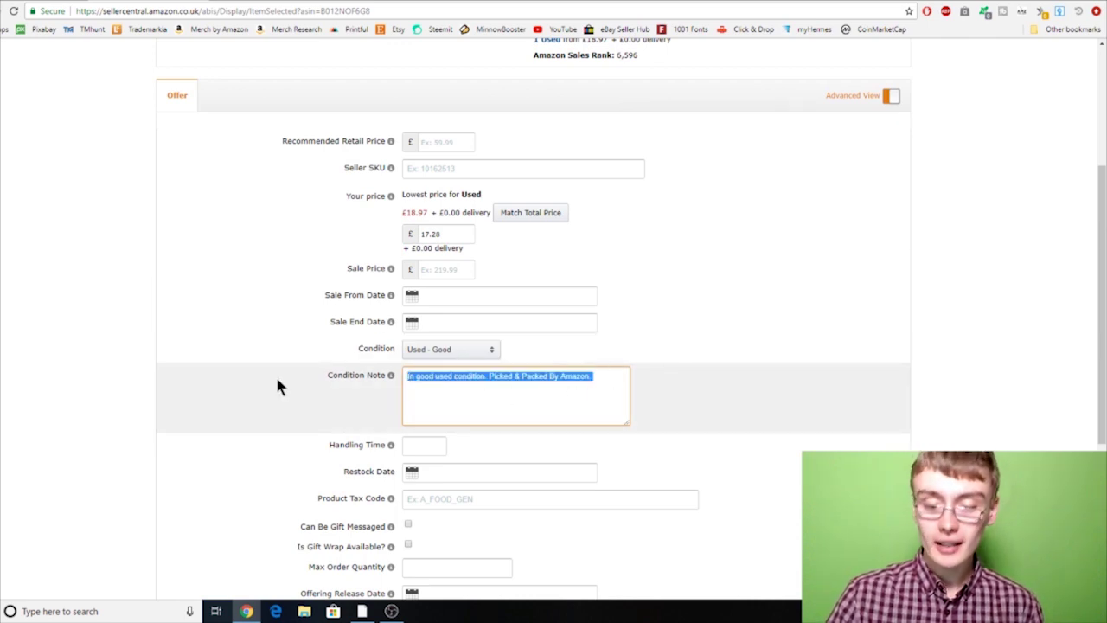
key(BackSpace)
click(436, 350)
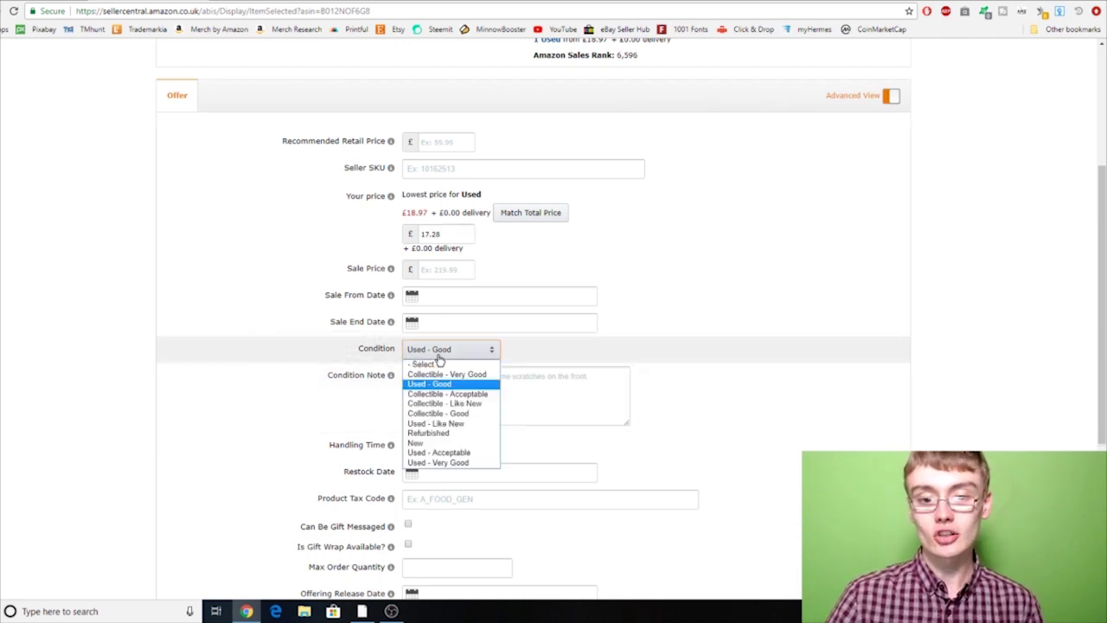
click(440, 442)
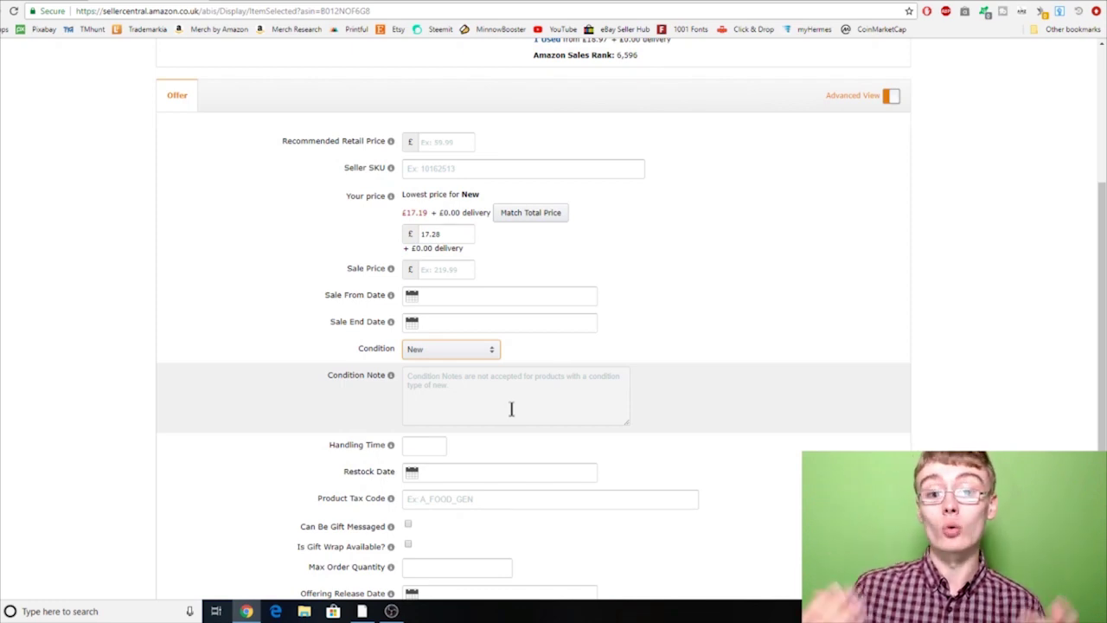
Review the remaining offer fields, including handling time, product tax code, gift options, offering release date and fulfilment channel.
scroll(511, 409, down, 2)
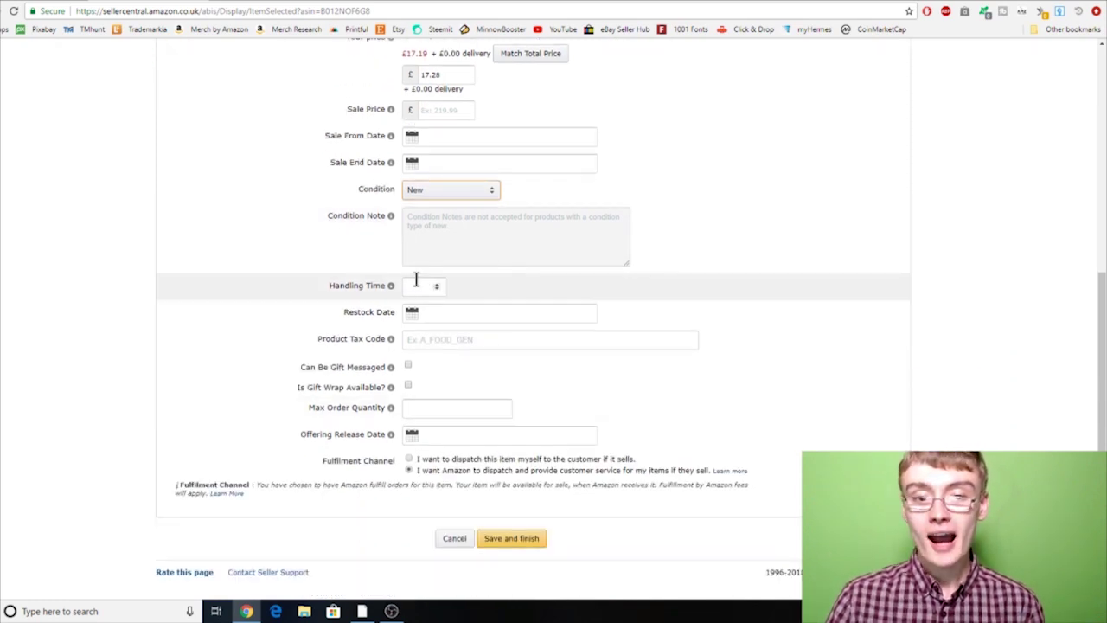
mouse_move(375, 286)
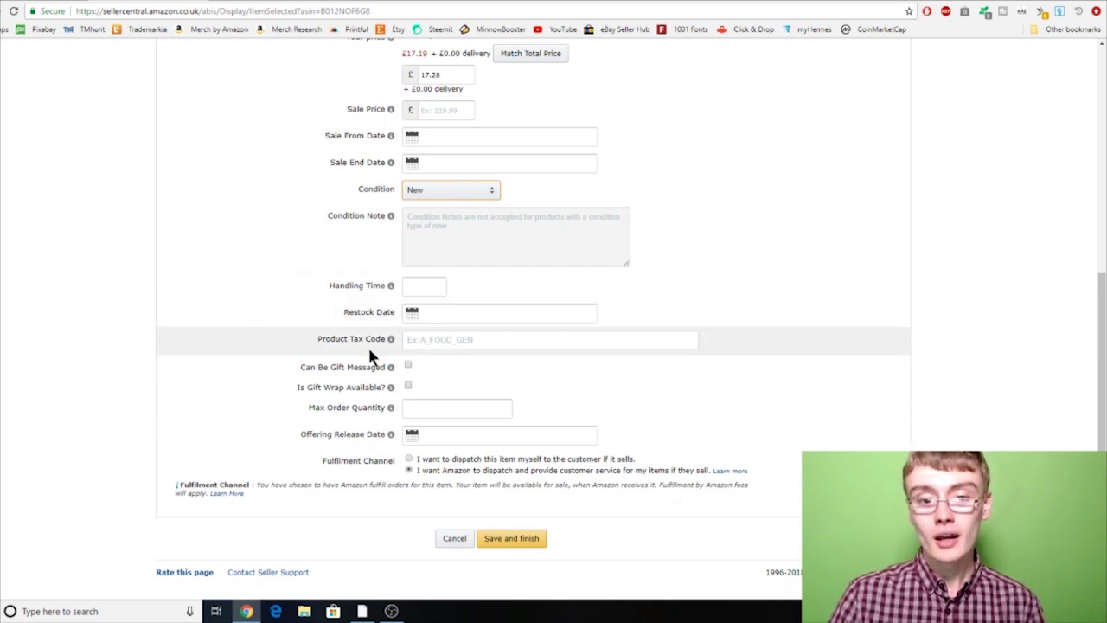
mouse_move(391, 341)
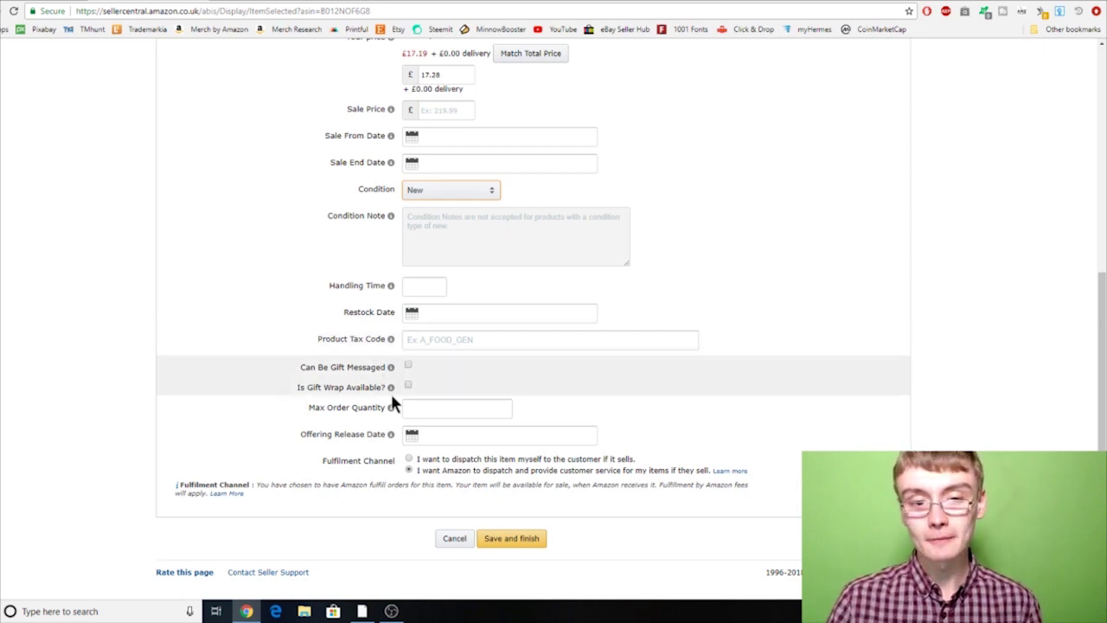
mouse_move(374, 374)
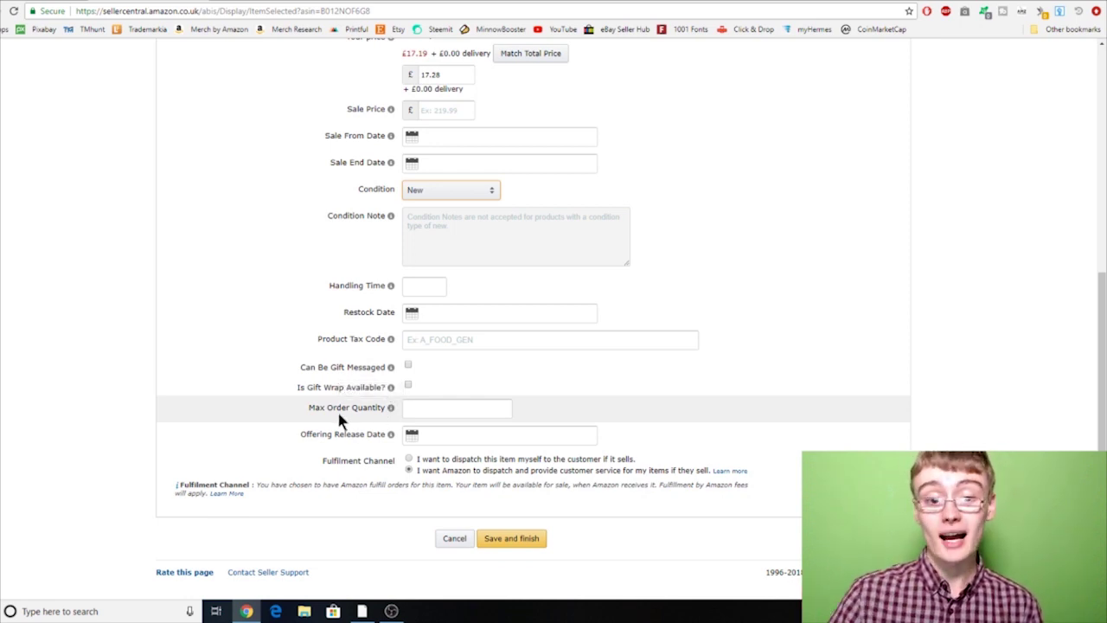
mouse_move(390, 435)
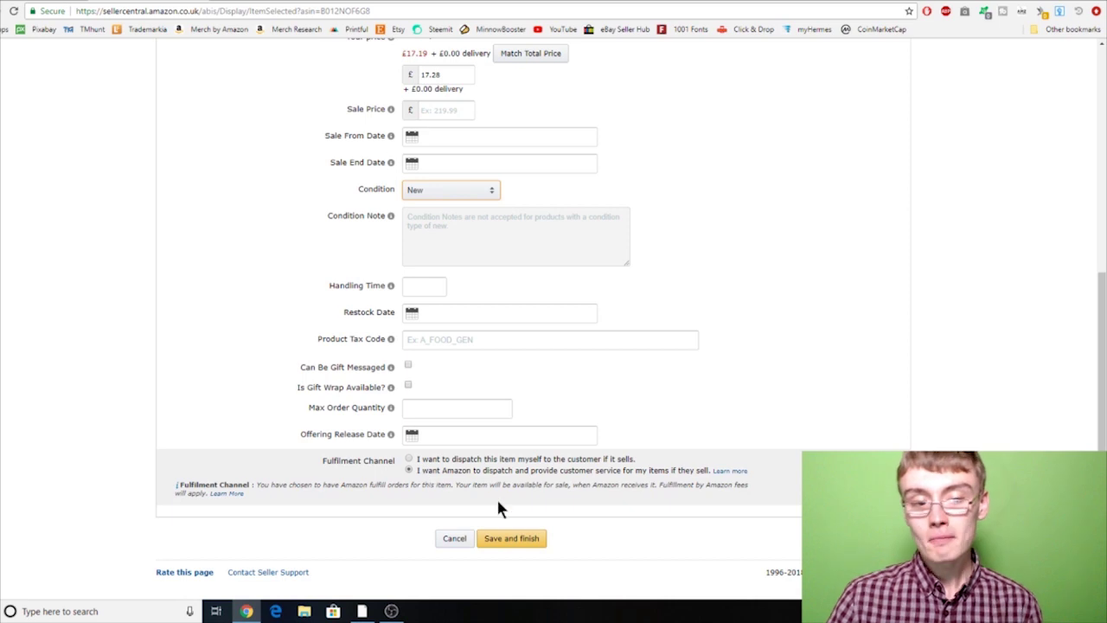
Recheck the prices of the competing Prime offers on the Amazon offer listing and return to the seller offer form.
scroll(511, 537, up, 4)
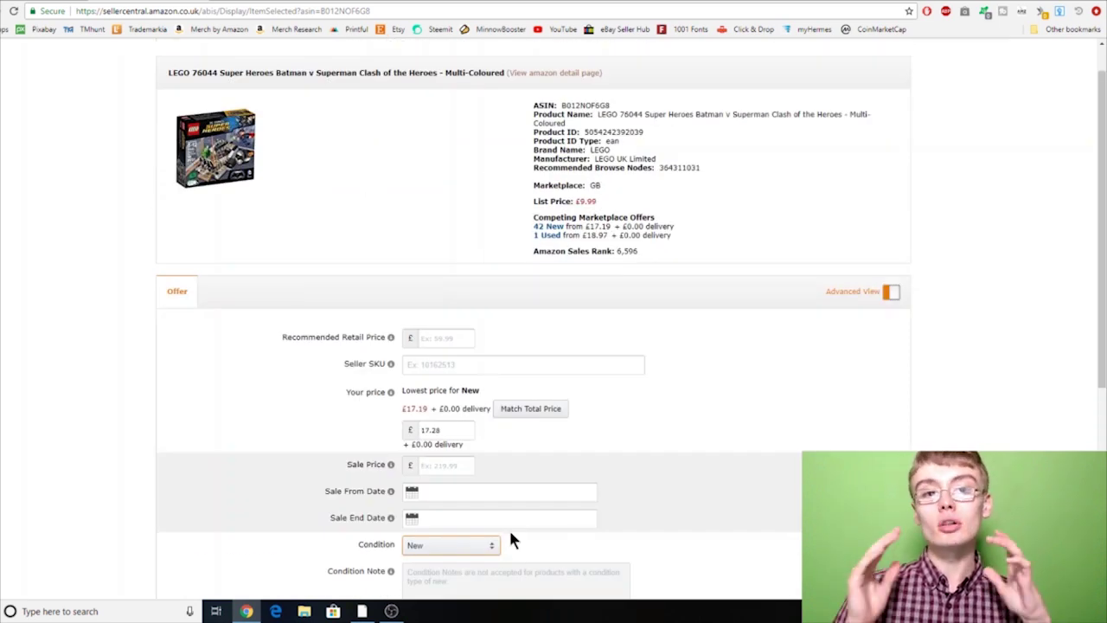
click(256, 5)
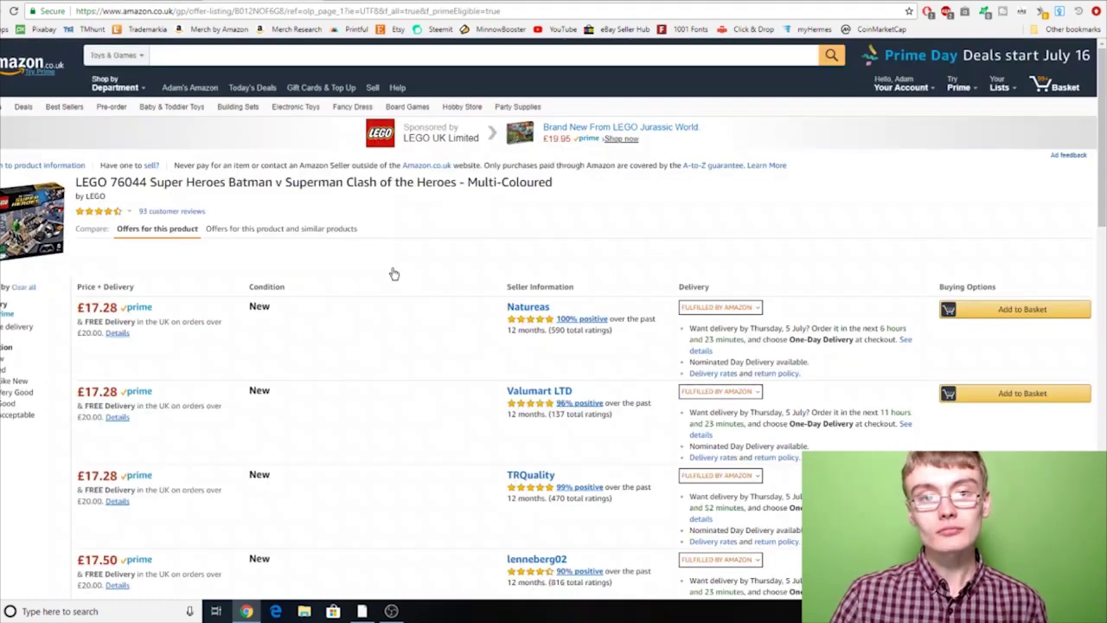
scroll(184, 363, down, 2)
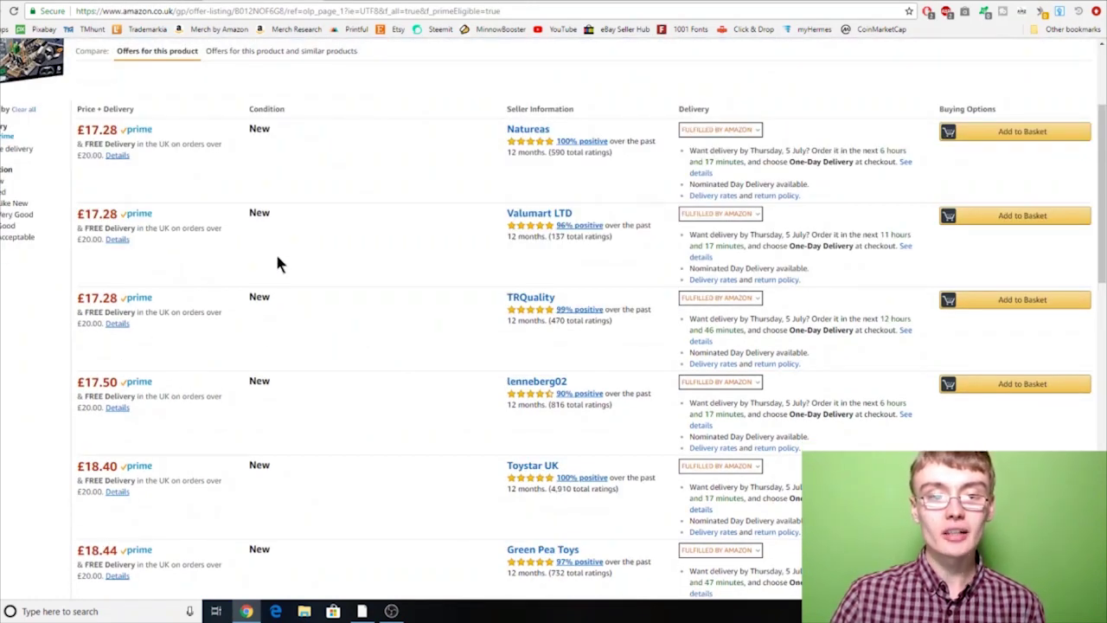
key(ctrl+shift+Tab)
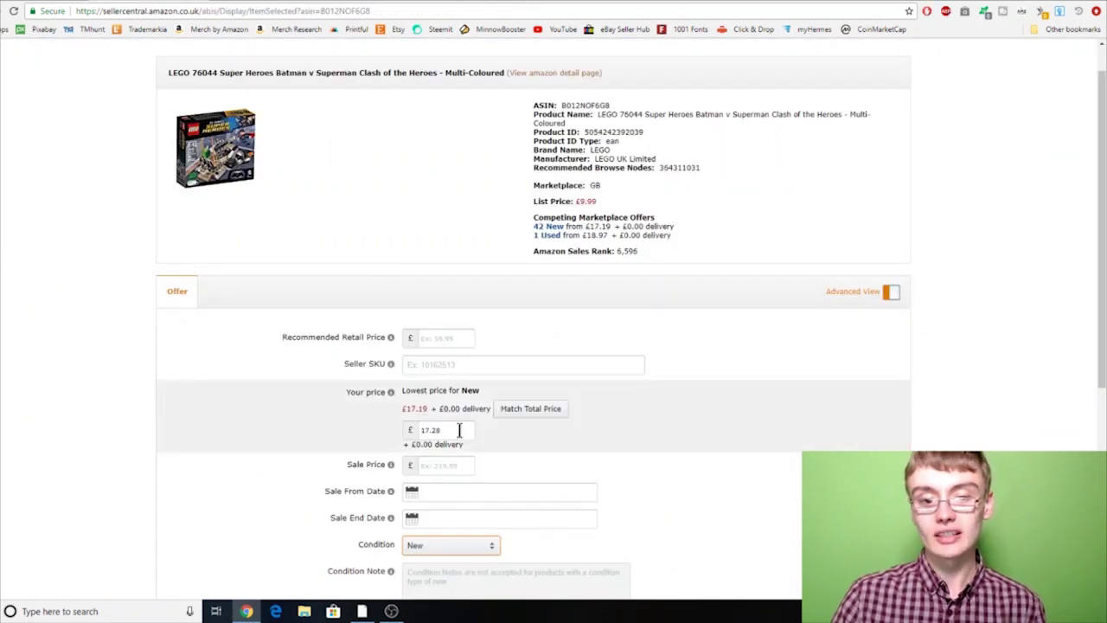
Compare the competing Prime offers again and set the LEGO set's own price to £17.99.
key(ctrl+Tab)
scroll(260, 208, up, 1)
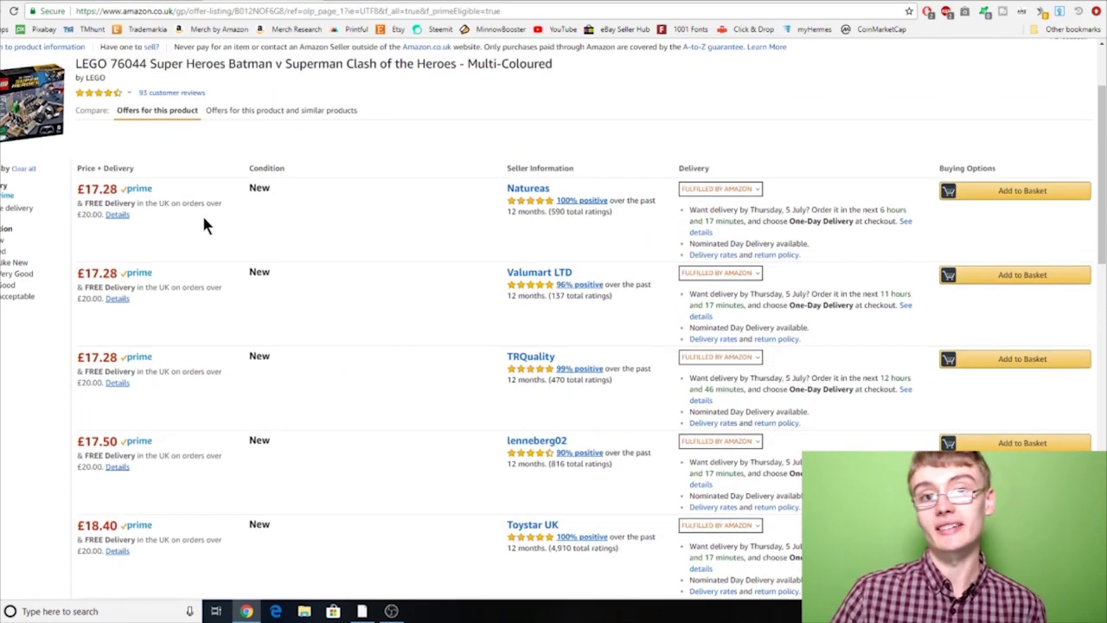
scroll(212, 259, down, 2)
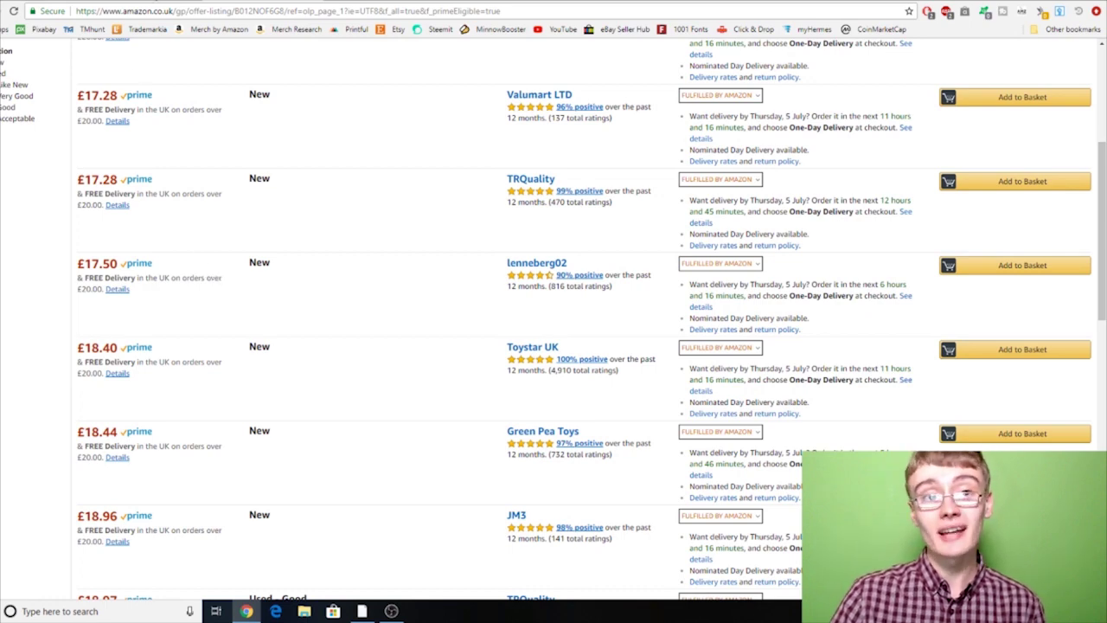
key(ctrl+Tab)
click(447, 430)
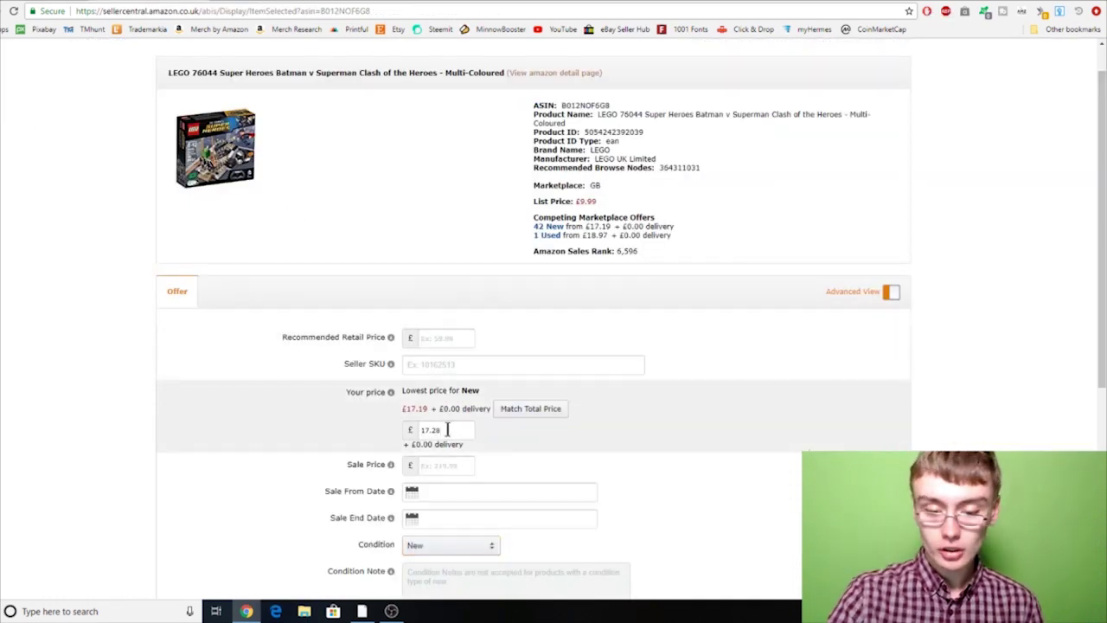
key(BackSpace)
key(BackSpace)
text(99)
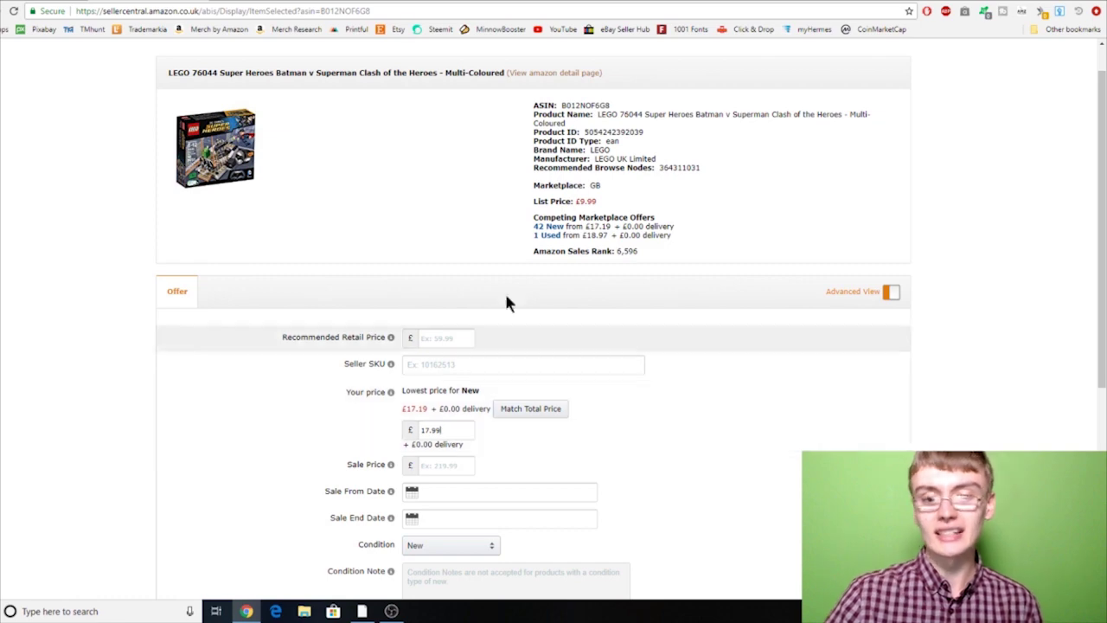
Check the new price against the competing Prime offers and look over the rest of the seller offer form.
key(ctrl+shift+Tab)
scroll(194, 173, up, 3)
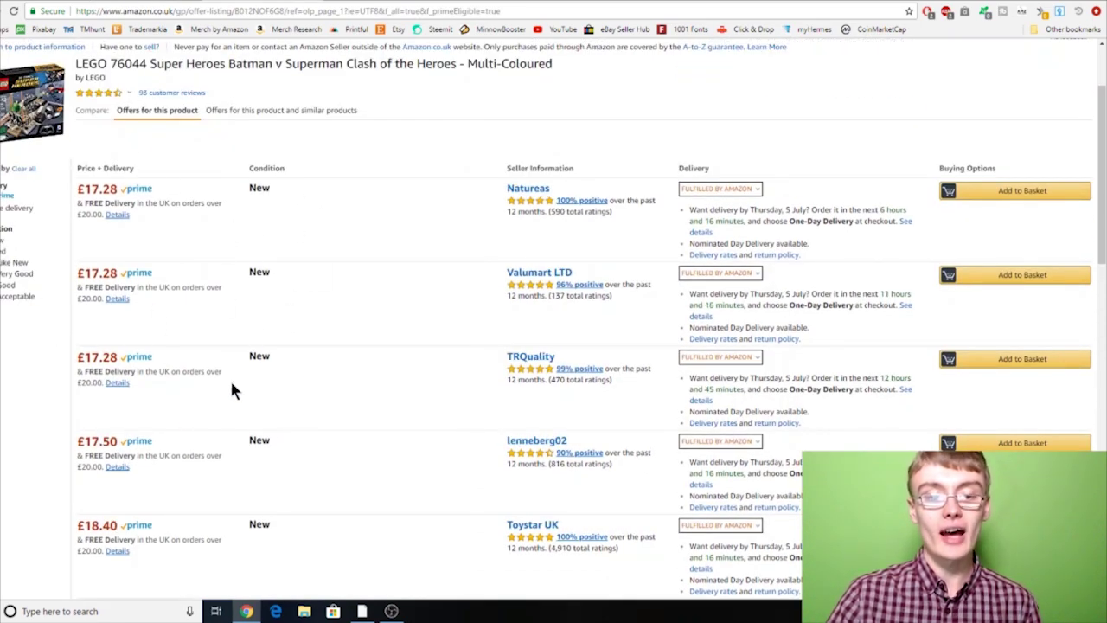
scroll(205, 402, down, 2)
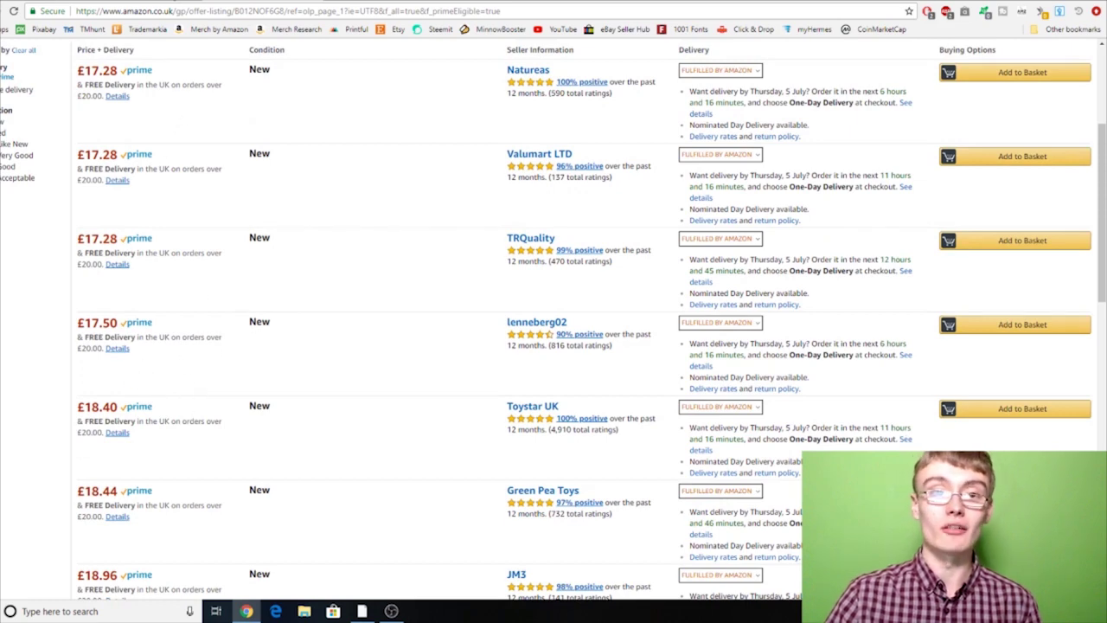
key(ctrl+Tab)
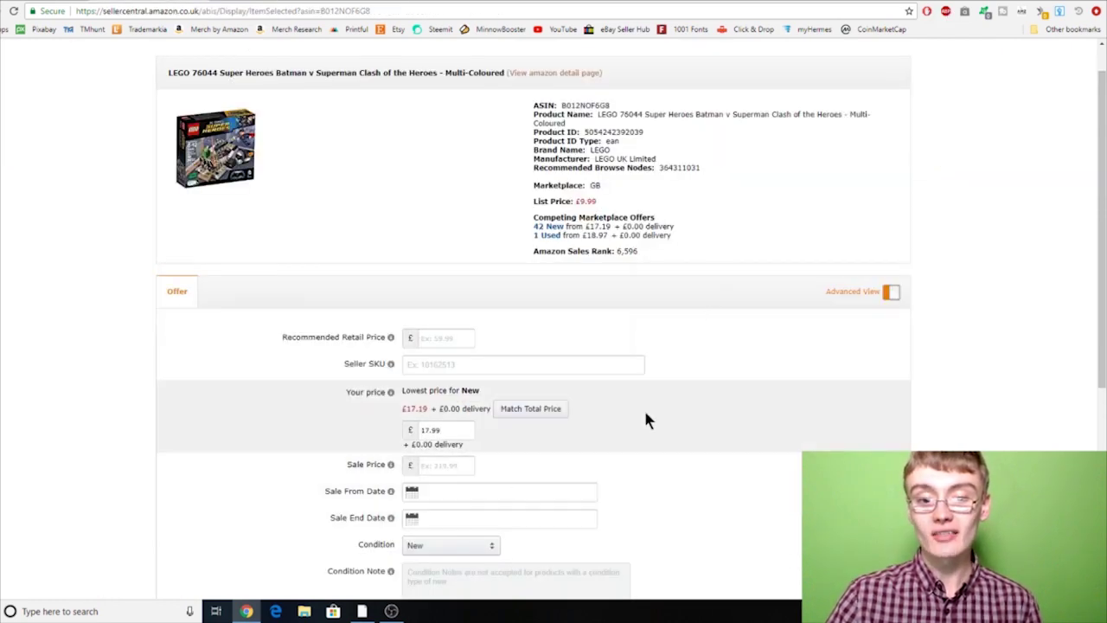
scroll(646, 419, down, 4)
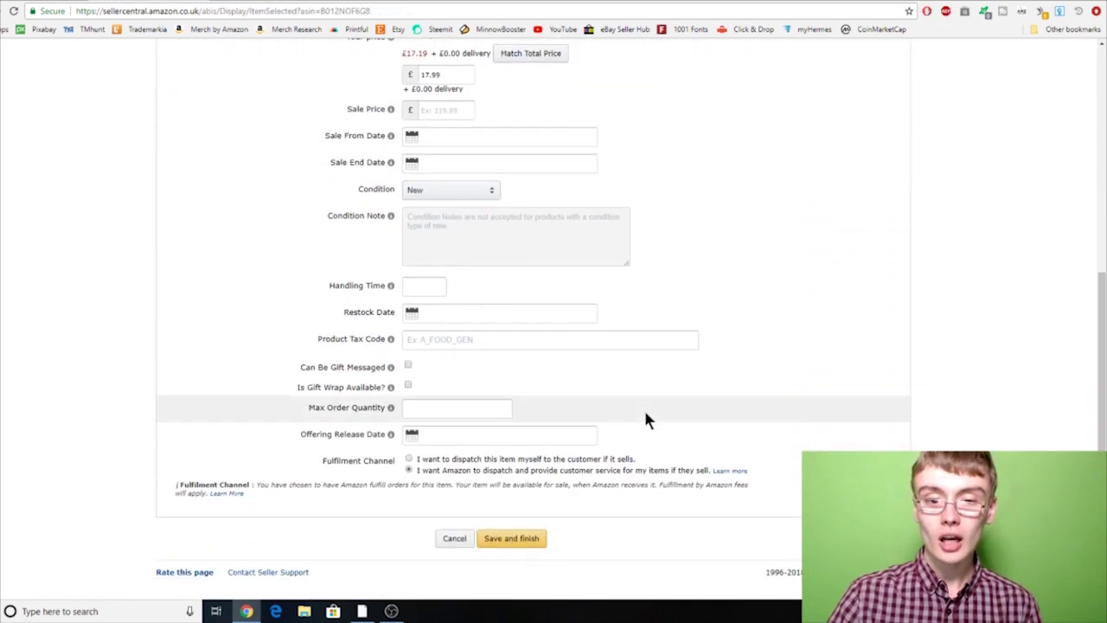
scroll(647, 419, up, 3)
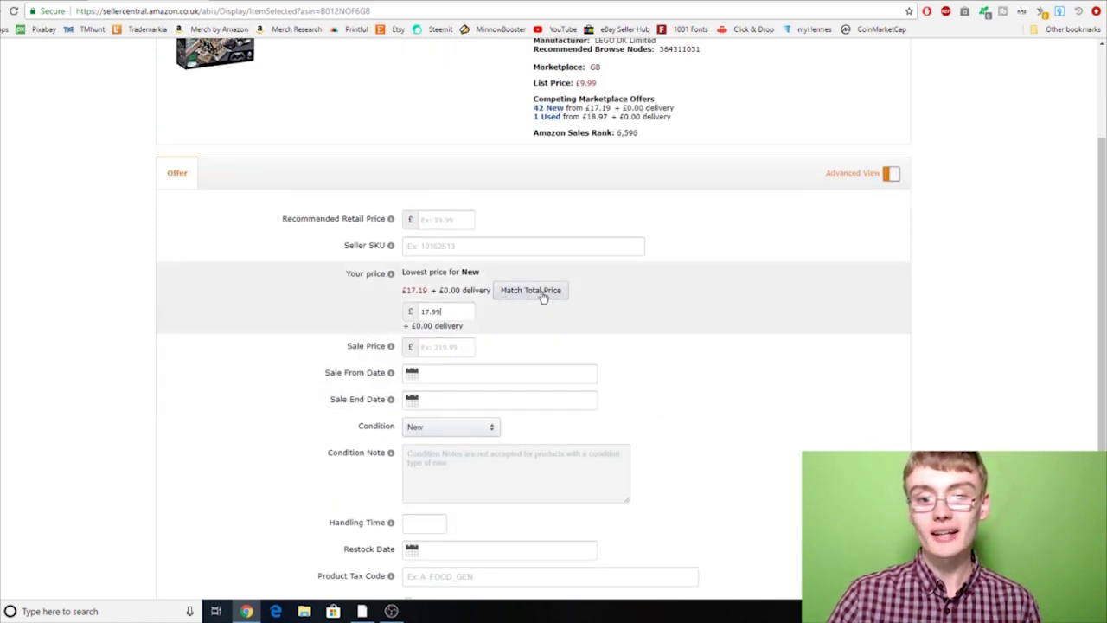
Re-enter the item's price as £17.99 and save the finished offer.
click(450, 304)
key(BackSpace)
key(BackSpace)
text(99)
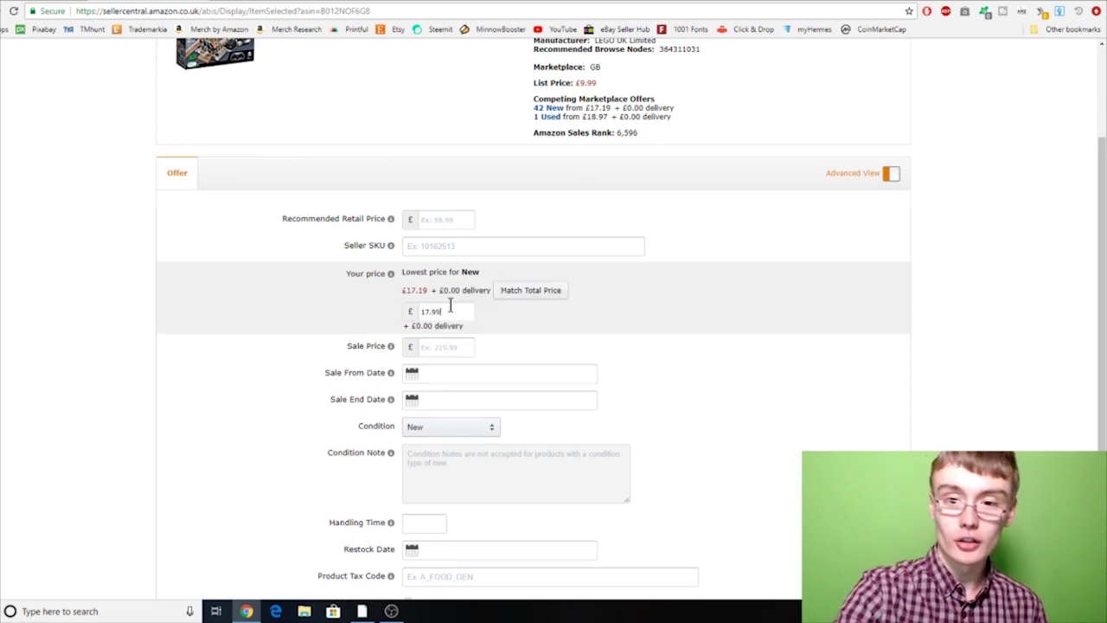
scroll(644, 363, down, 3)
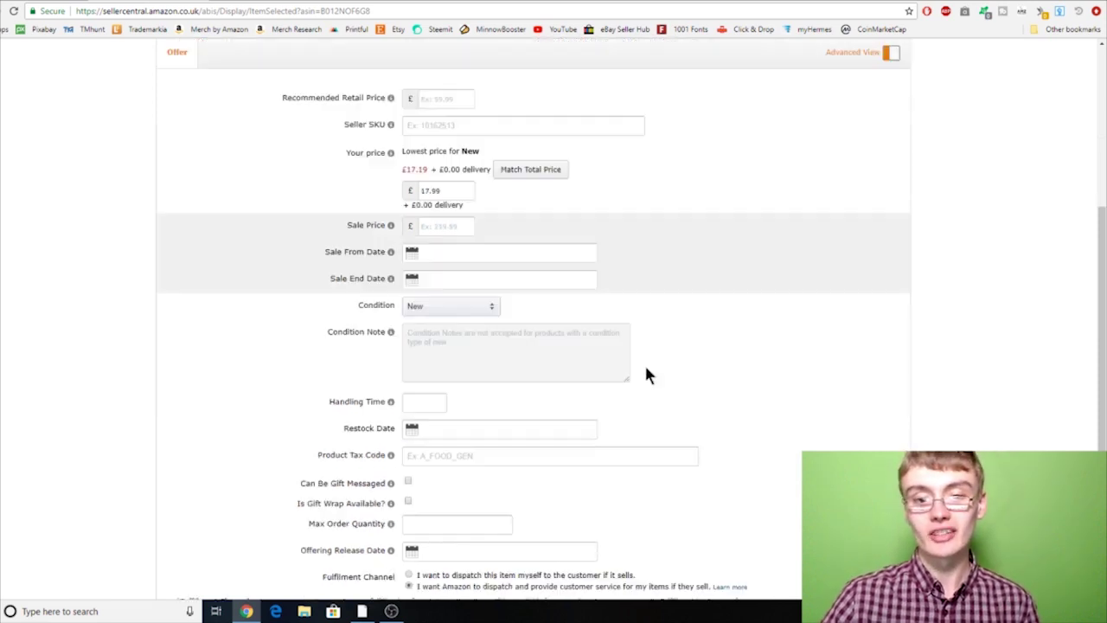
click(524, 540)
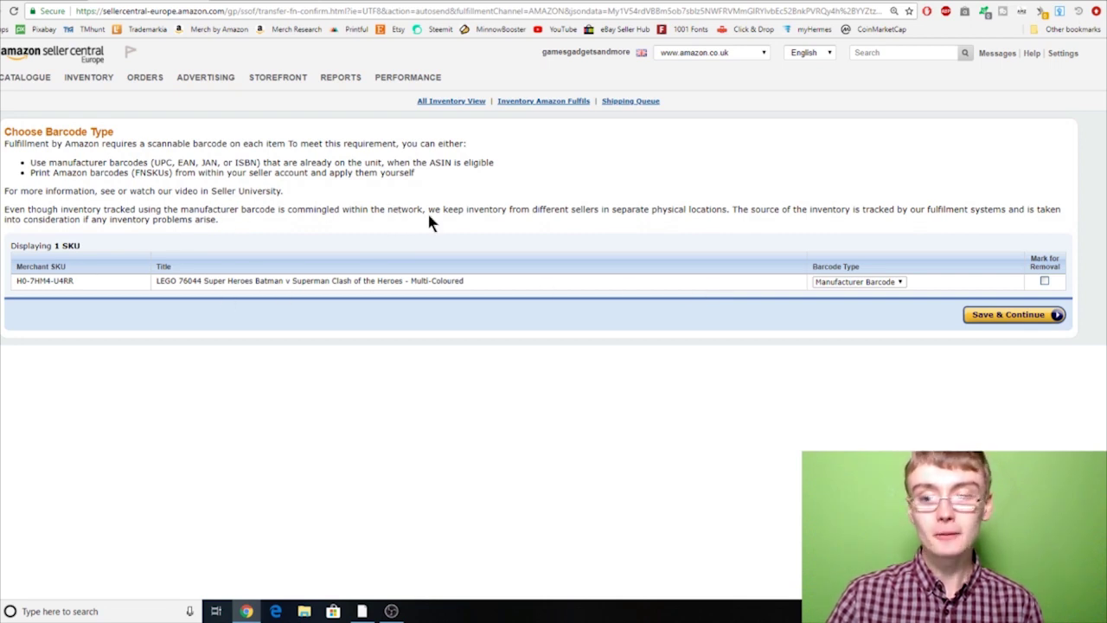
Choose Amazon barcode as the barcode type for the LEGO 76044 set and save the choice.
click(852, 282)
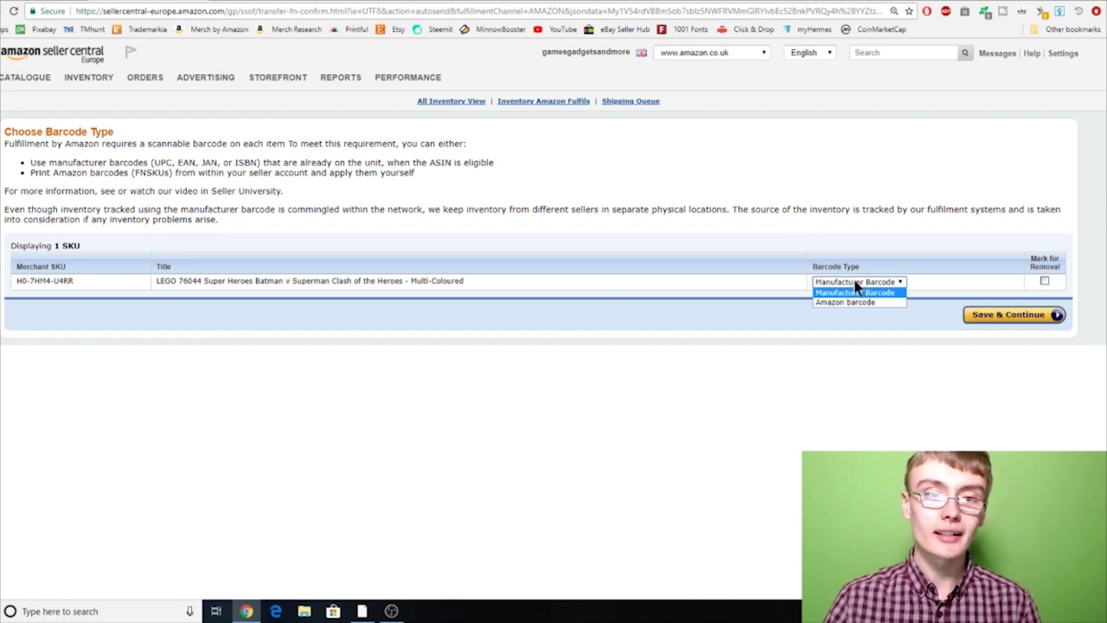
click(854, 292)
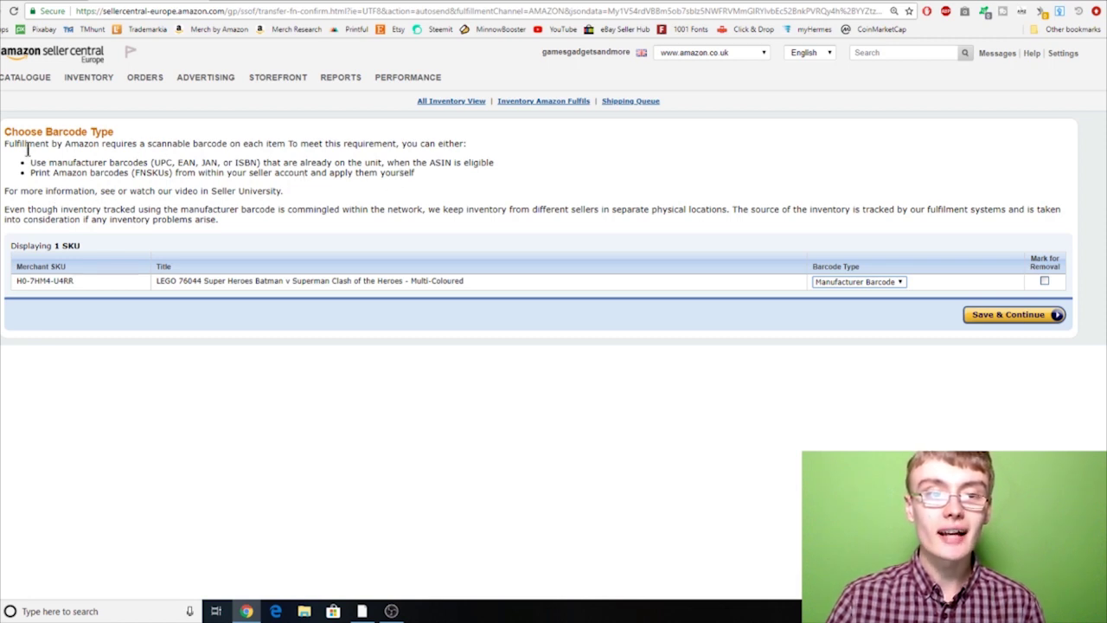
click(897, 282)
click(886, 304)
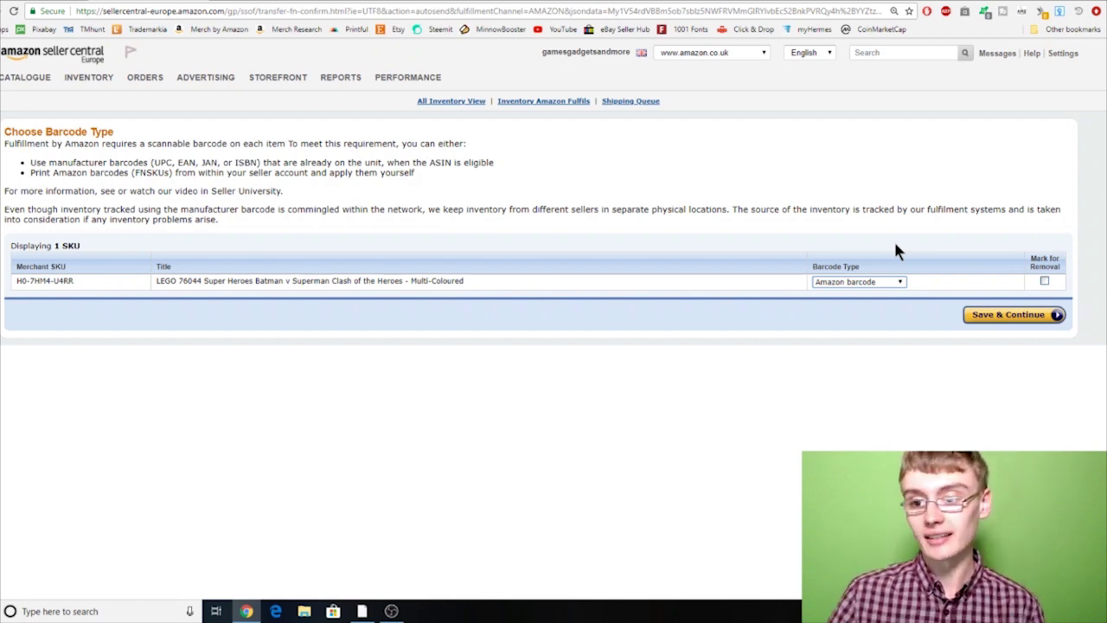
click(1001, 319)
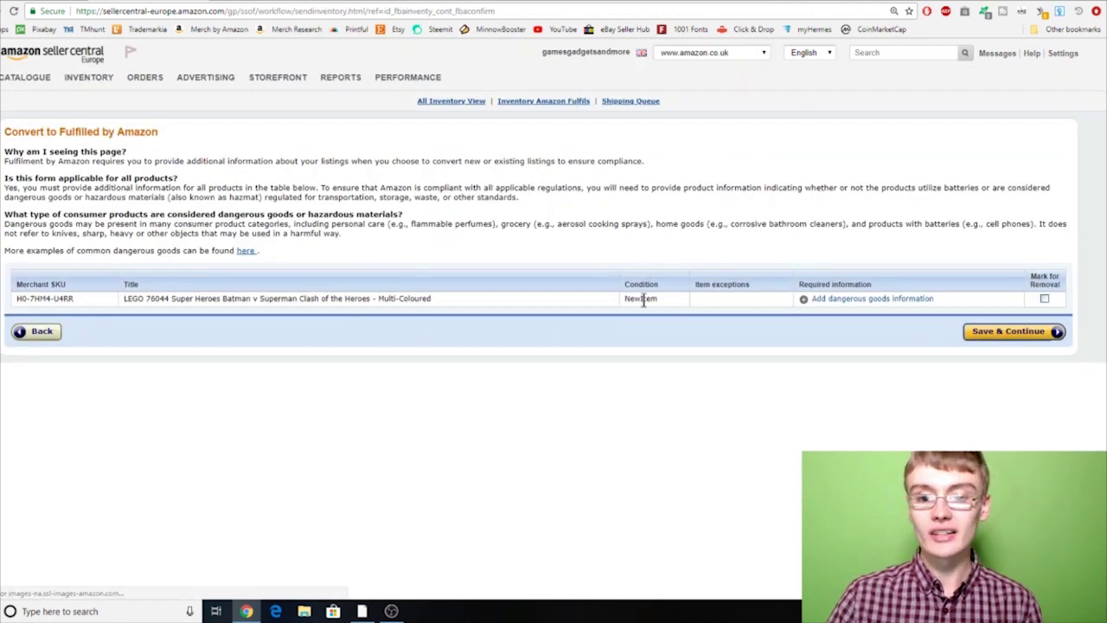
Declare that the LEGO set uses no batteries and is not a dangerous good, submit the information and continue to the shipping plan.
click(847, 303)
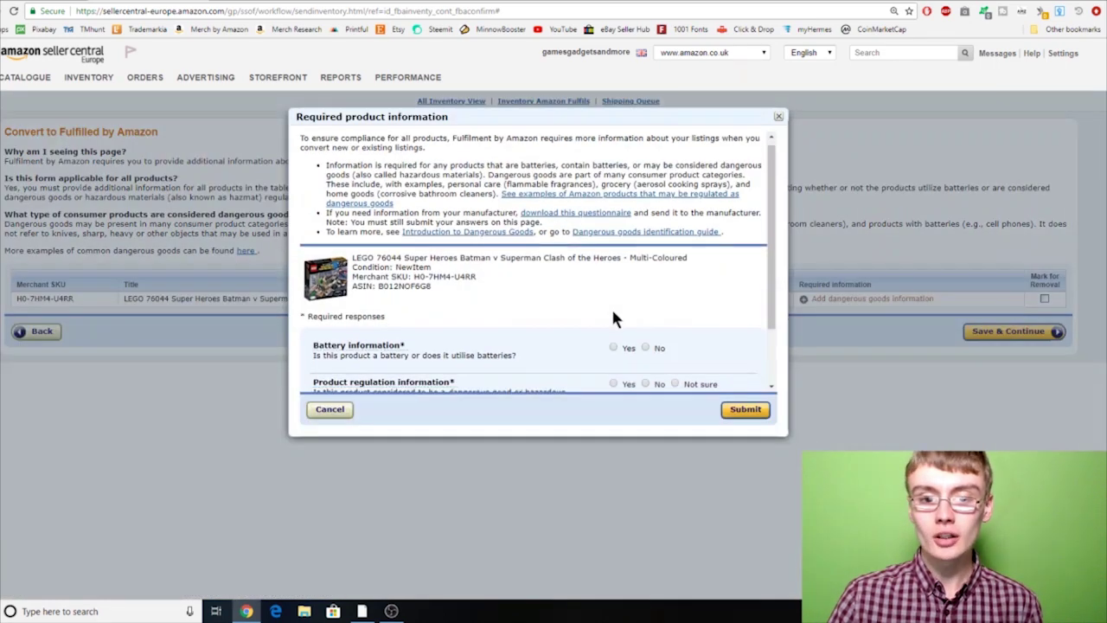
scroll(614, 311, down, 2)
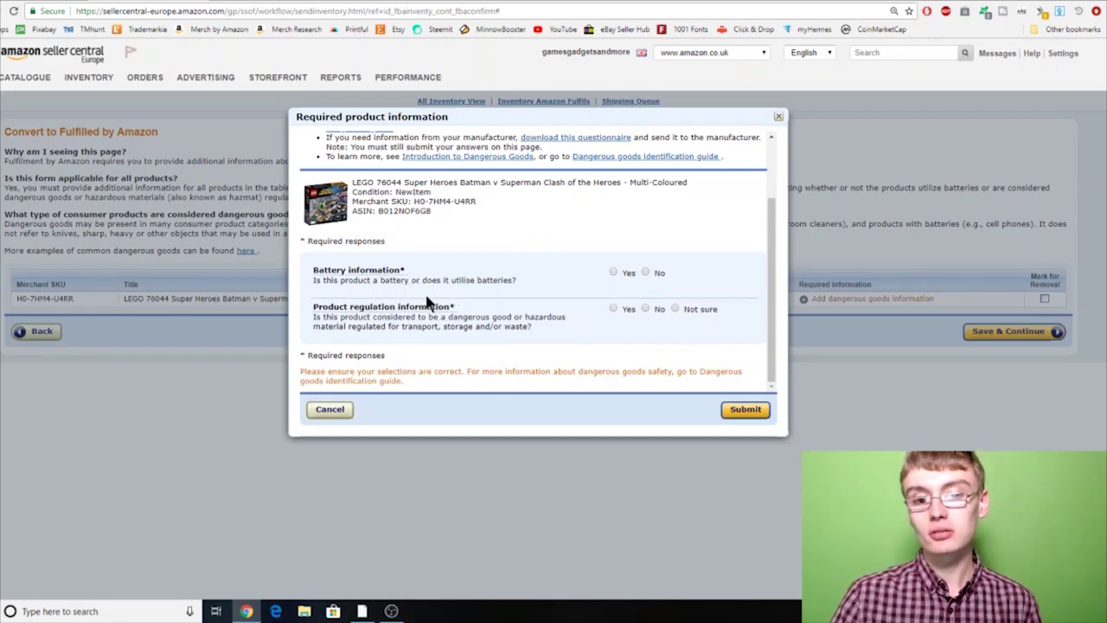
click(646, 273)
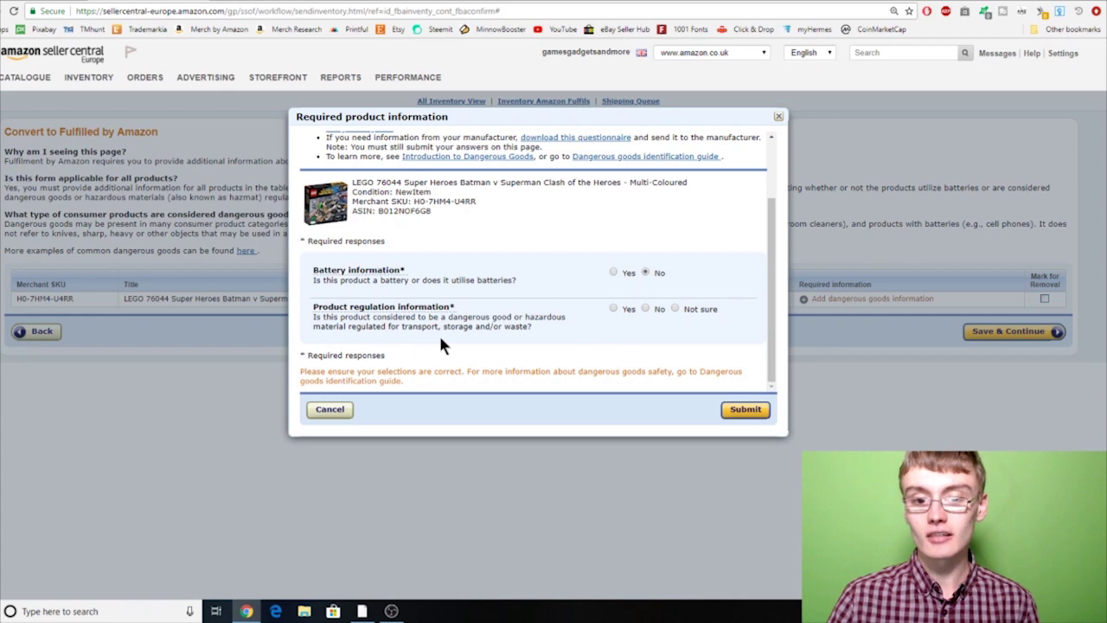
click(647, 310)
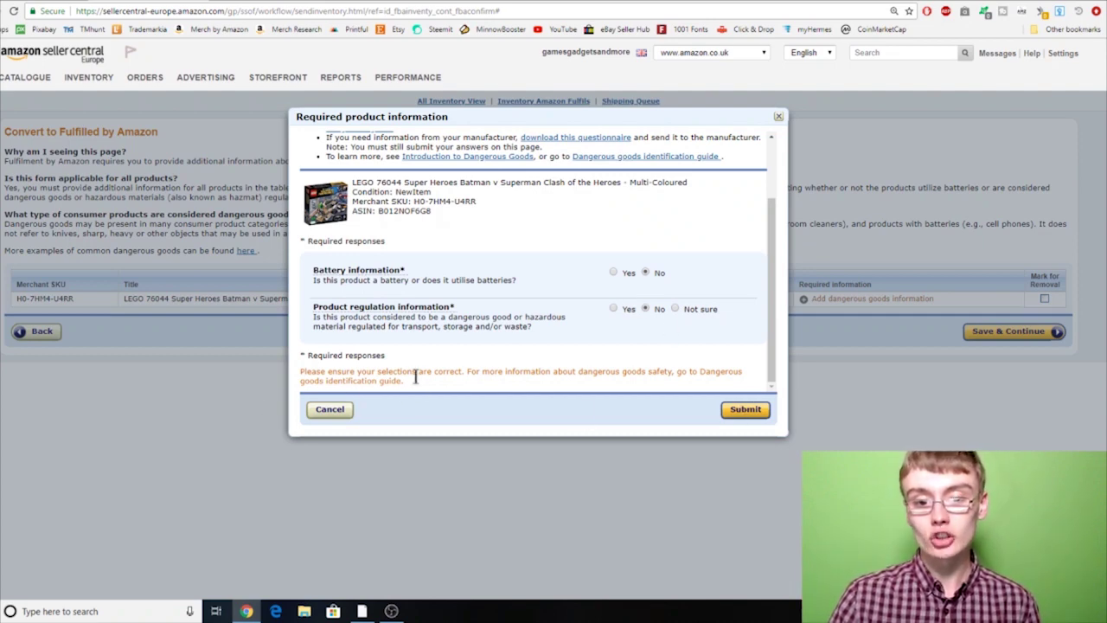
click(744, 411)
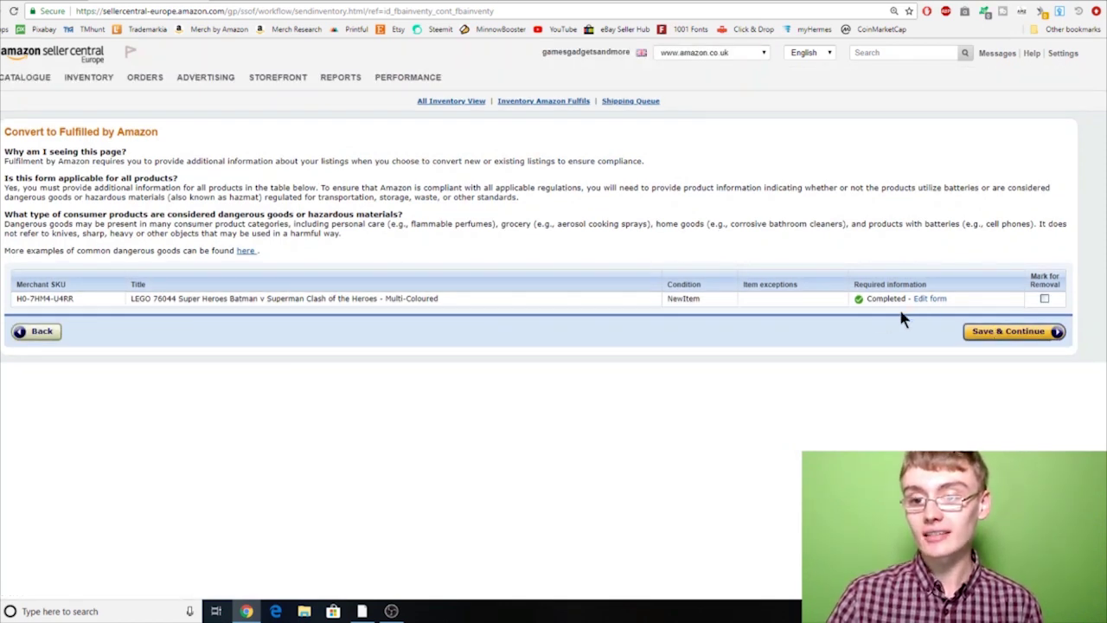
click(988, 332)
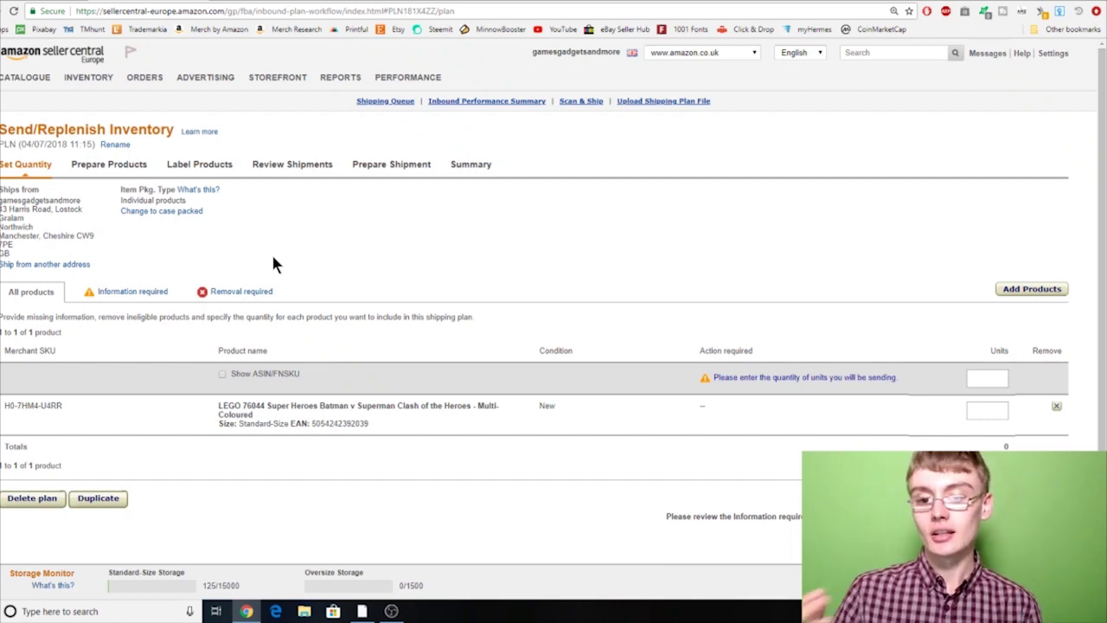
Set the number of LEGO 76044 units in the shipping plan to 1.
click(987, 406)
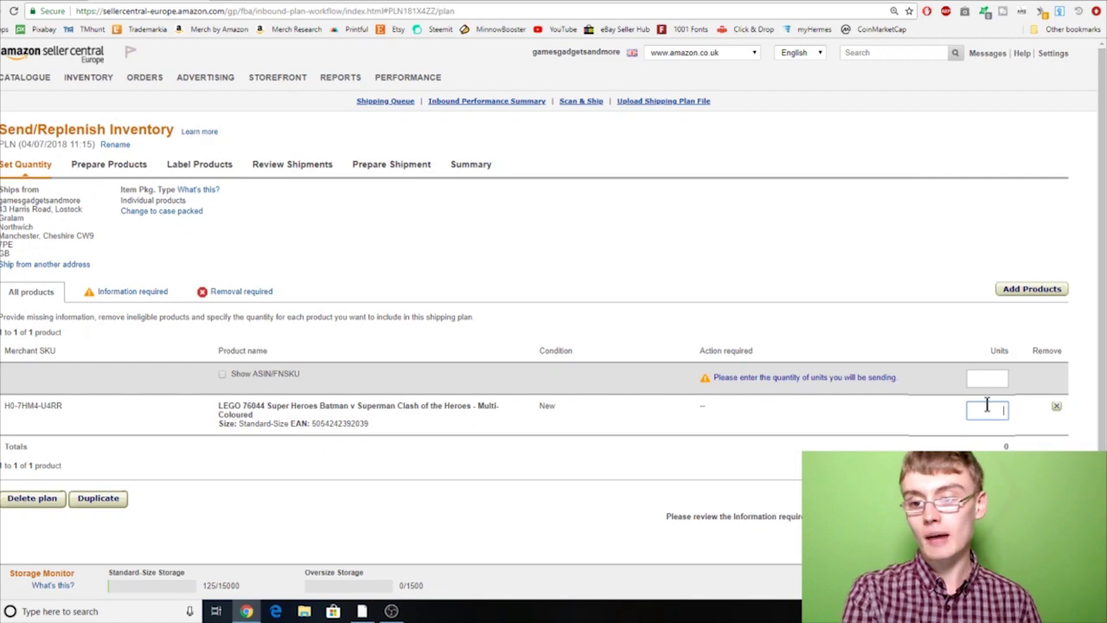
text(1)
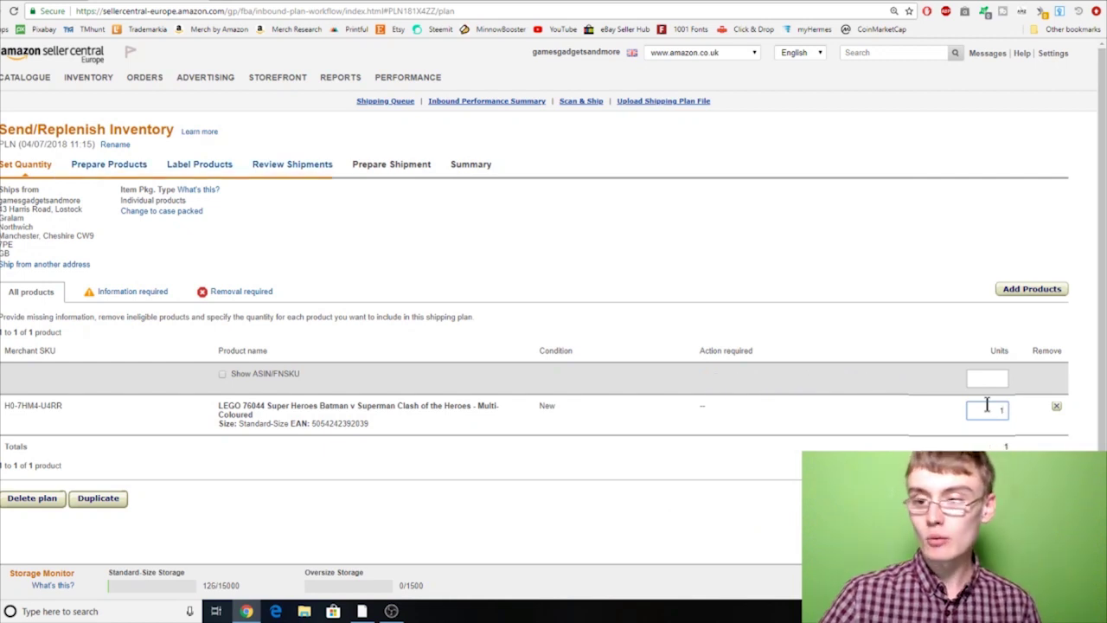
key(Tab)
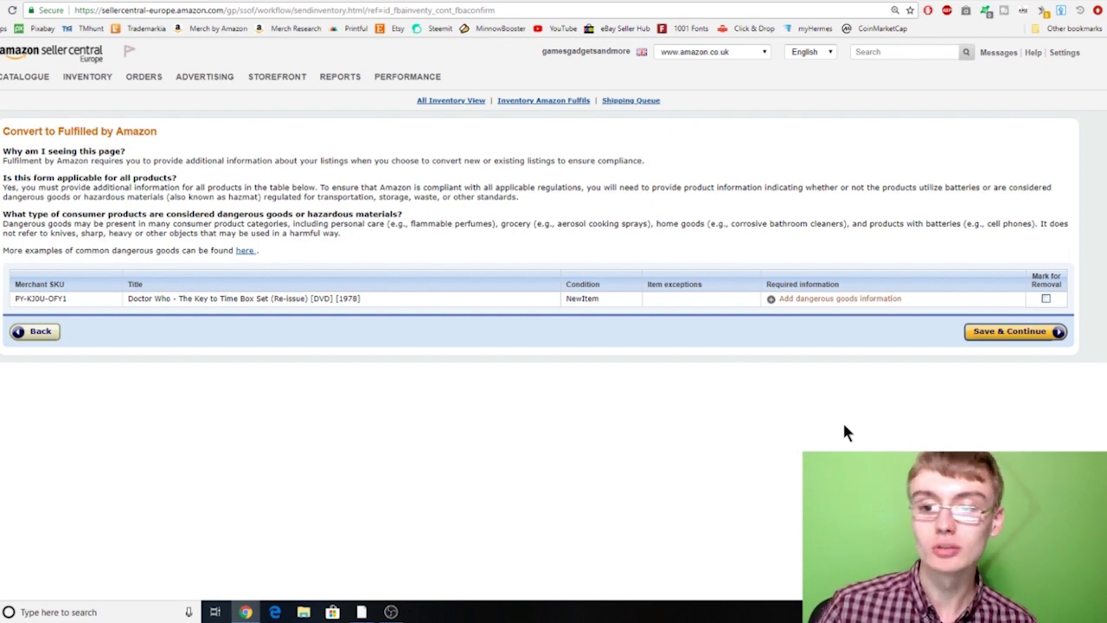
Declare no batteries and no dangerous goods for the Doctor Who Key to Time DVD box set, submit the information and continue.
click(835, 299)
scroll(630, 278, down, 2)
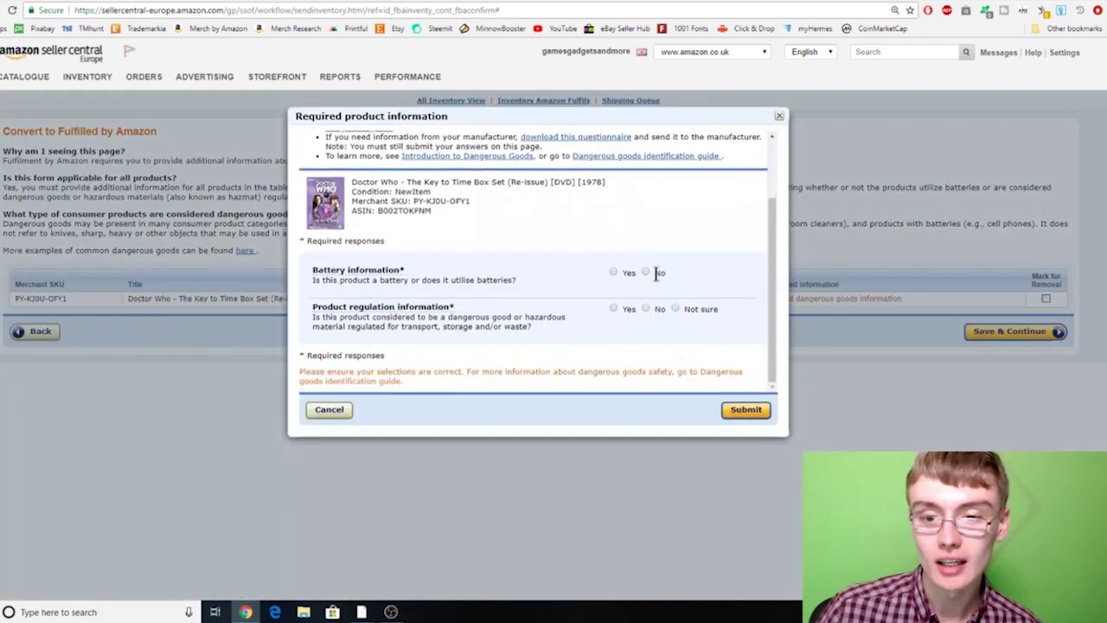
click(646, 272)
click(646, 308)
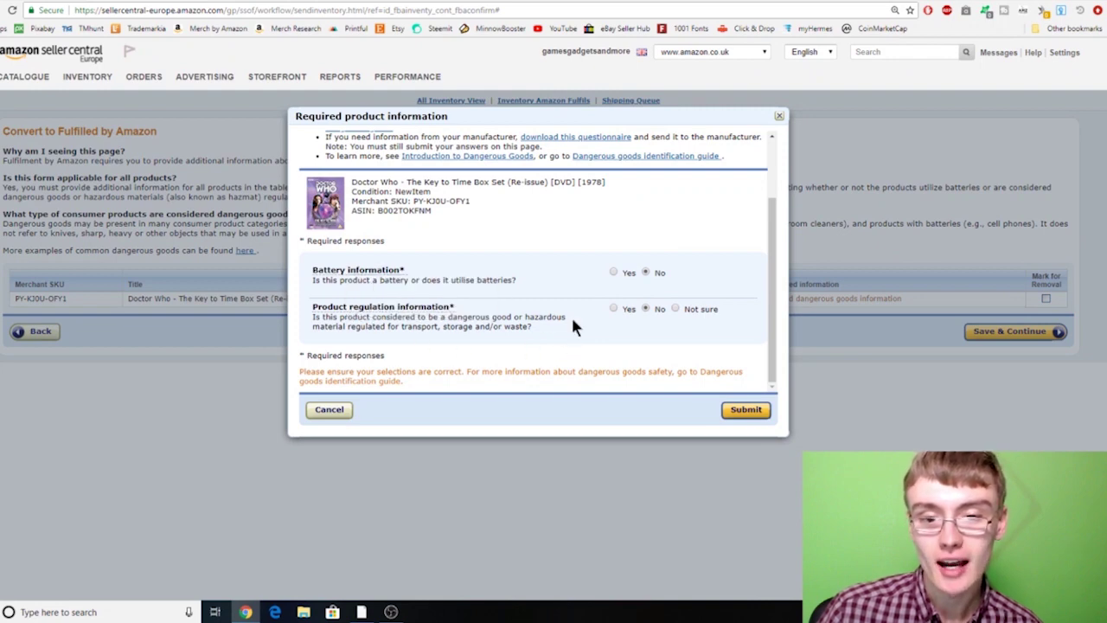
click(744, 410)
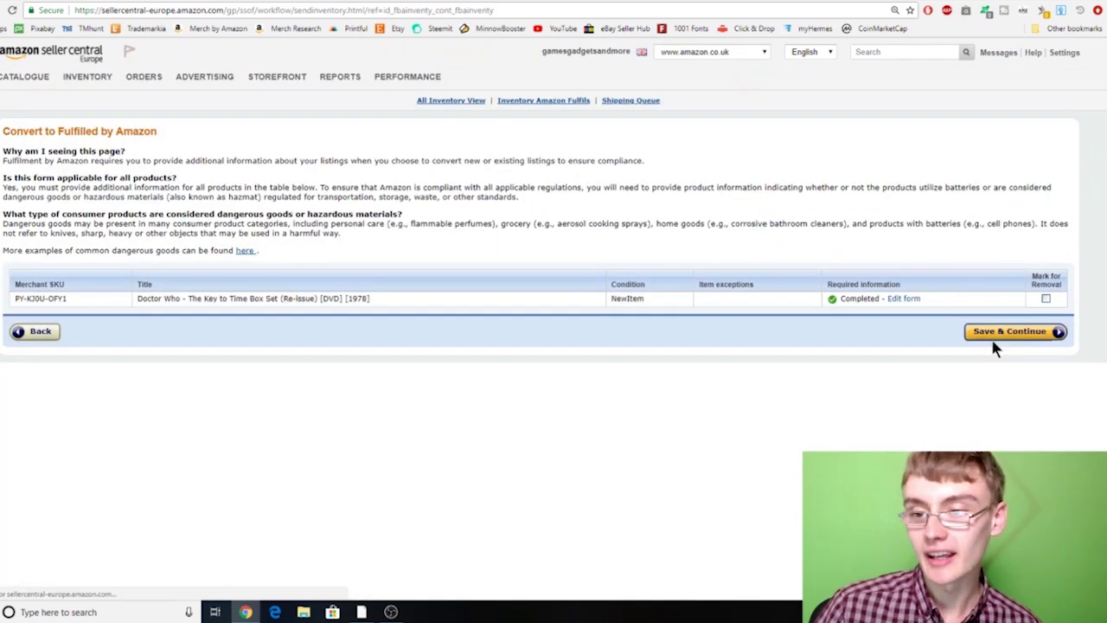
click(996, 331)
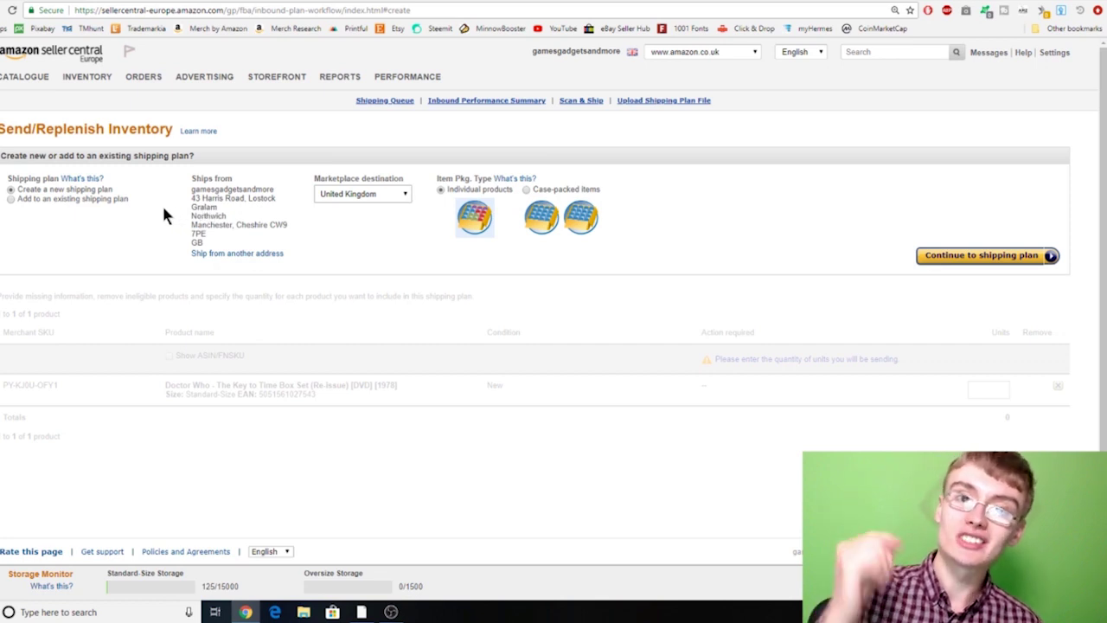
Add the Doctor Who DVD box set to the existing shipping plan PLN (04/07/2018 11:15) and review the plan's product list.
click(12, 199)
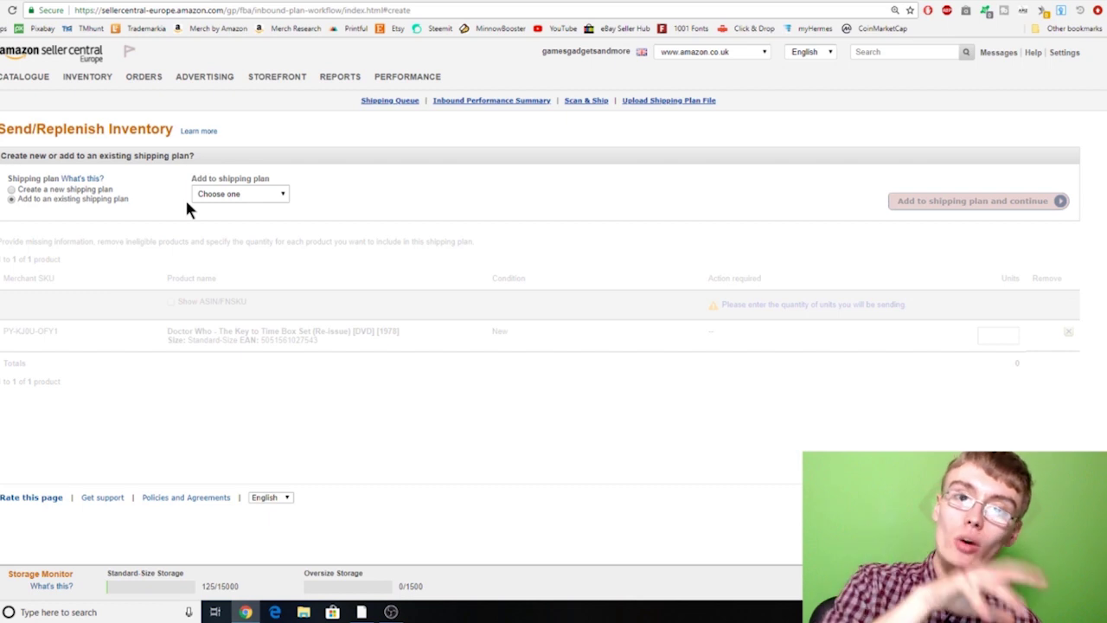
click(241, 194)
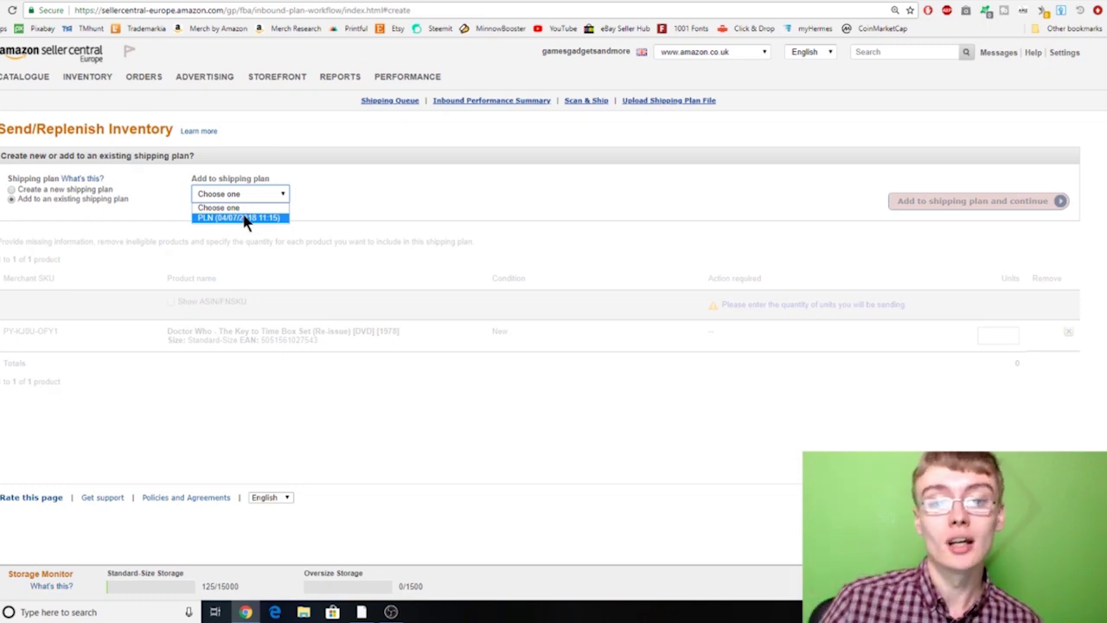
click(246, 218)
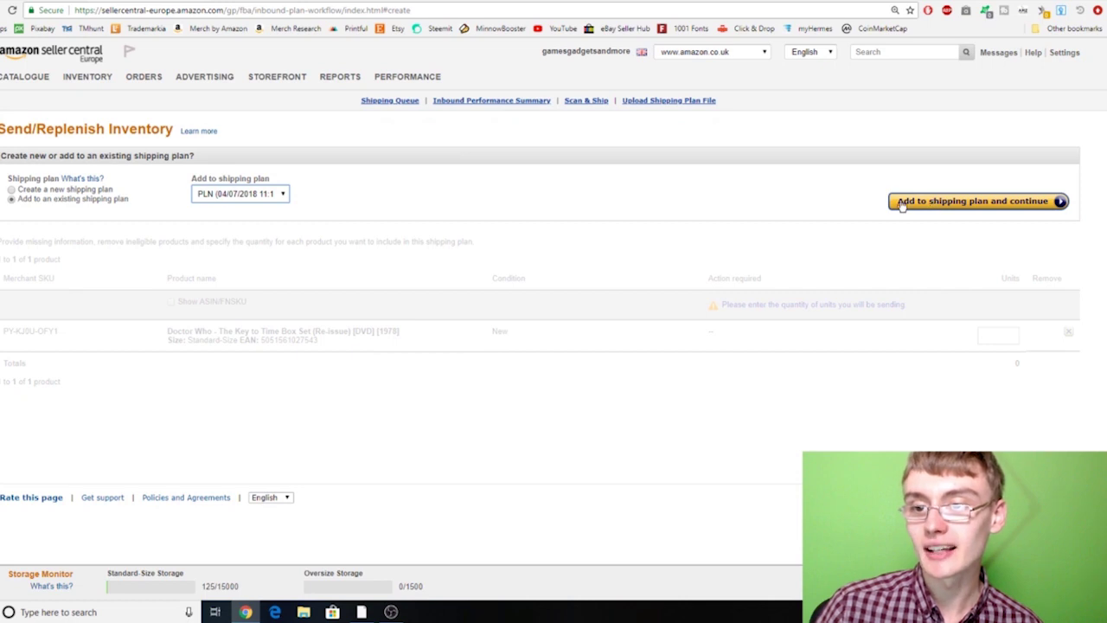
click(1003, 204)
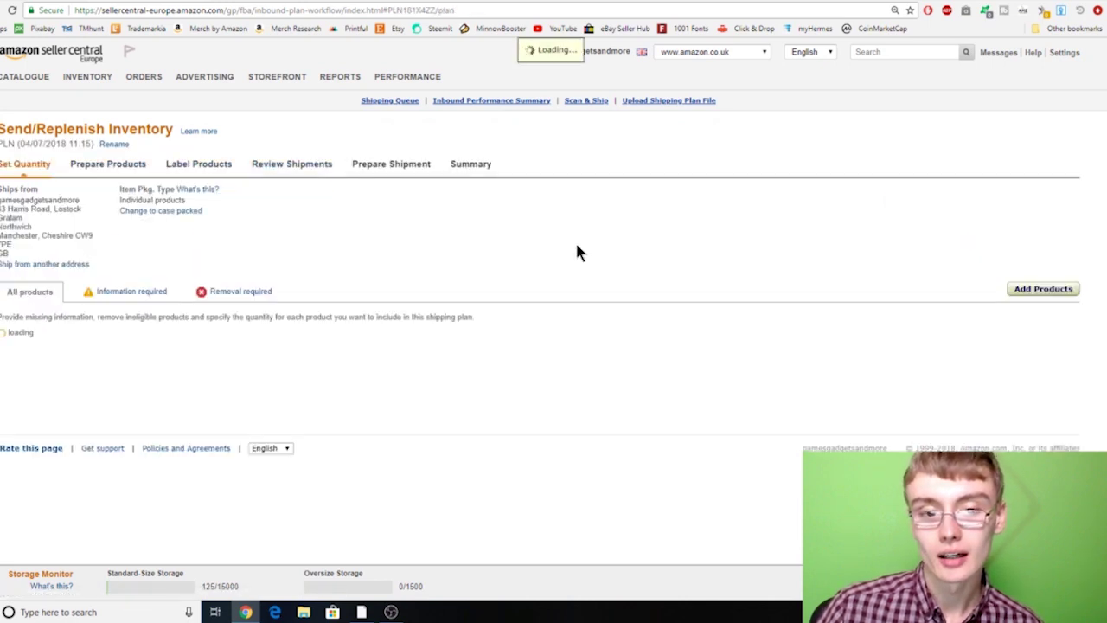
scroll(666, 290, down, 2)
scroll(677, 292, down, 3)
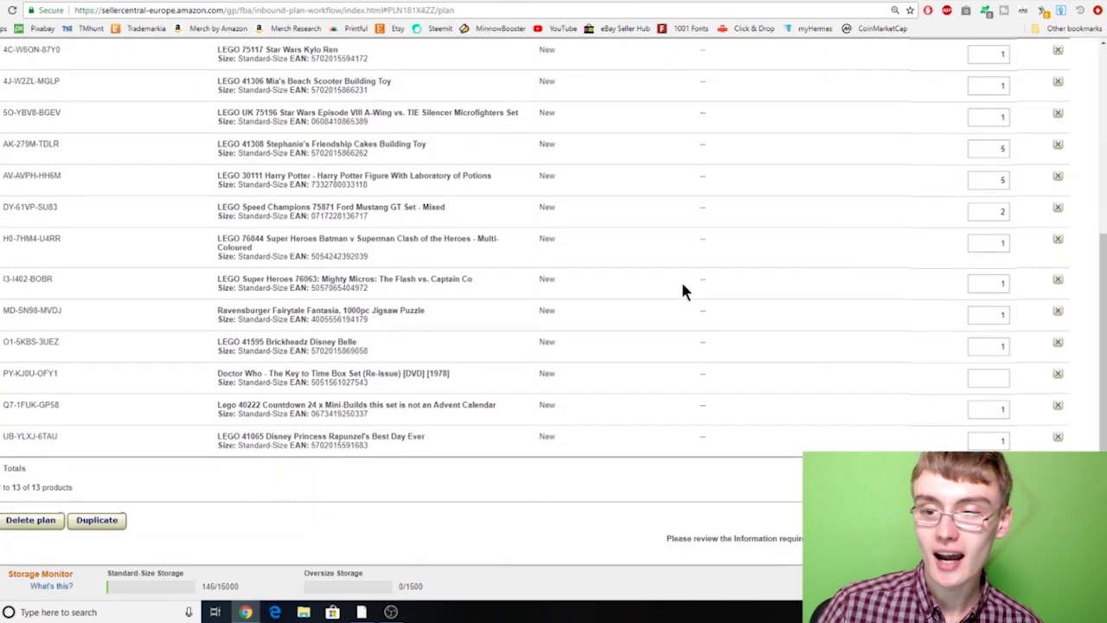
scroll(683, 198, up, 1)
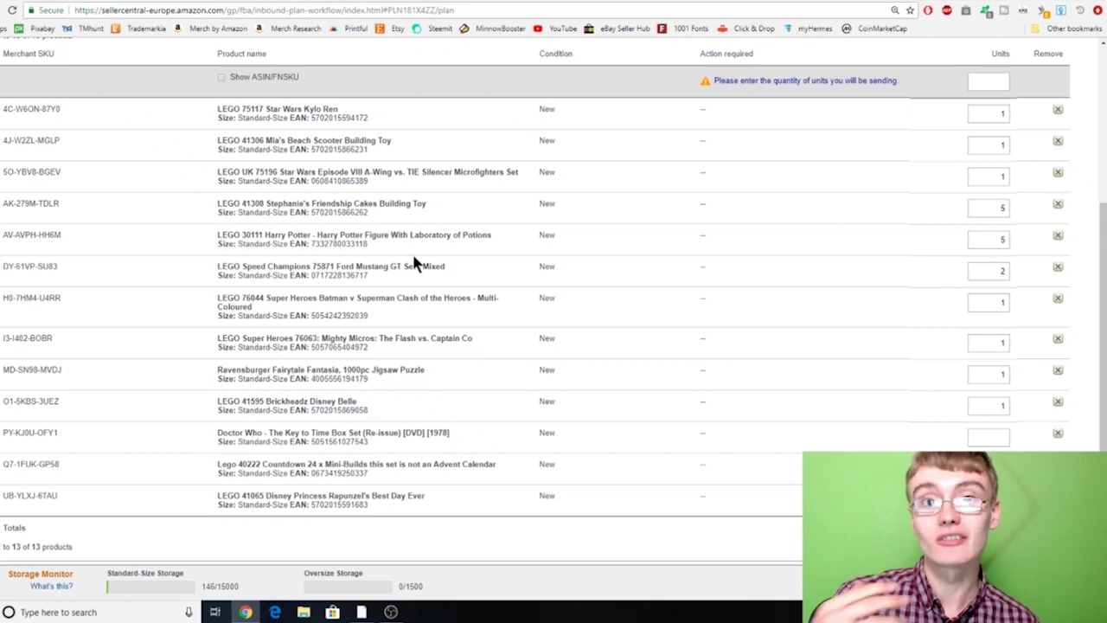
Set the Doctor Who Key to Time DVD box set's units to 2 and check the quantities of the other products.
click(977, 432)
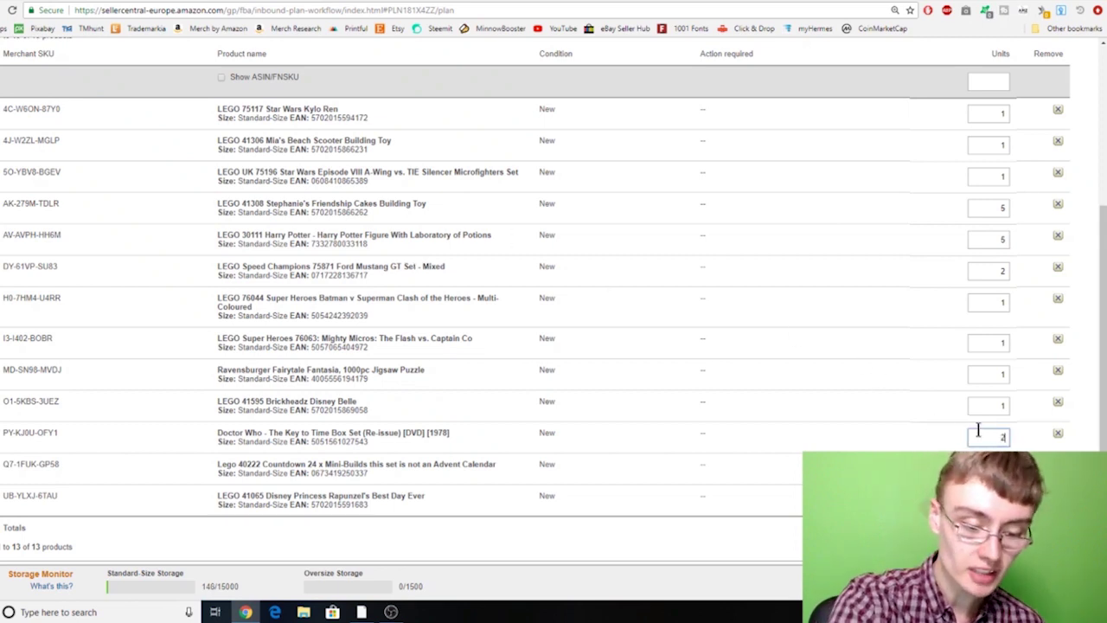
text(2)
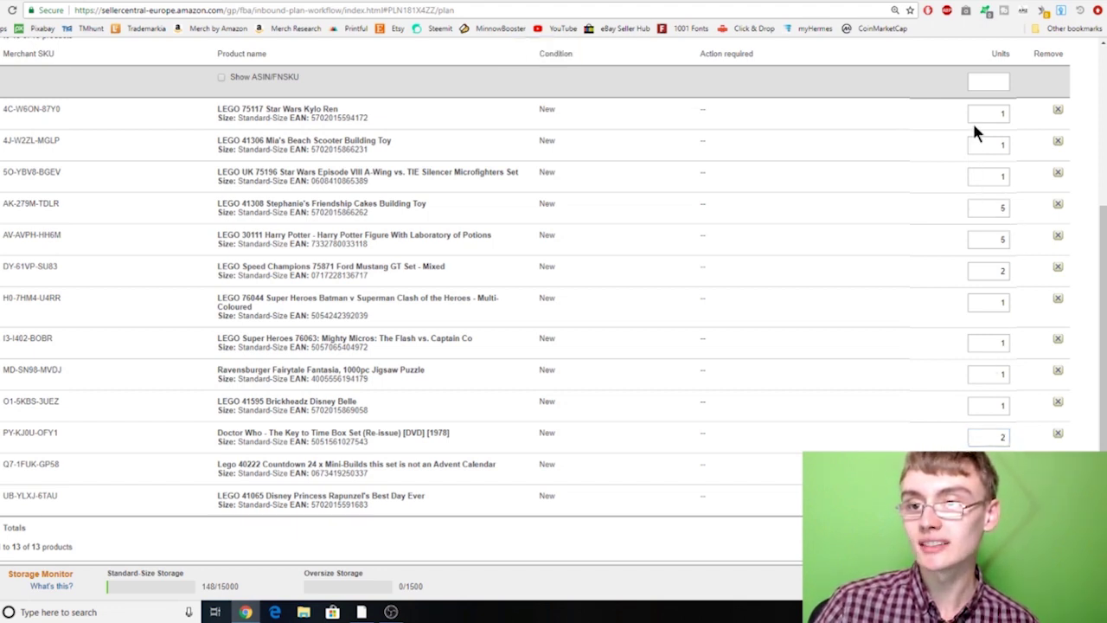
click(998, 113)
key(BackSpace)
text(1)
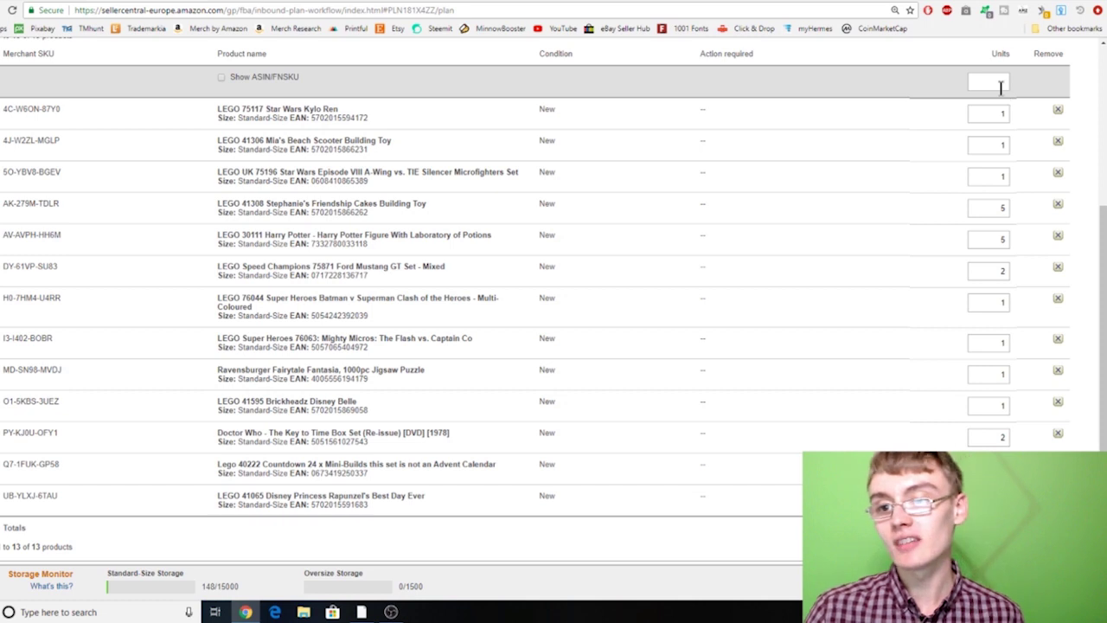
click(1001, 205)
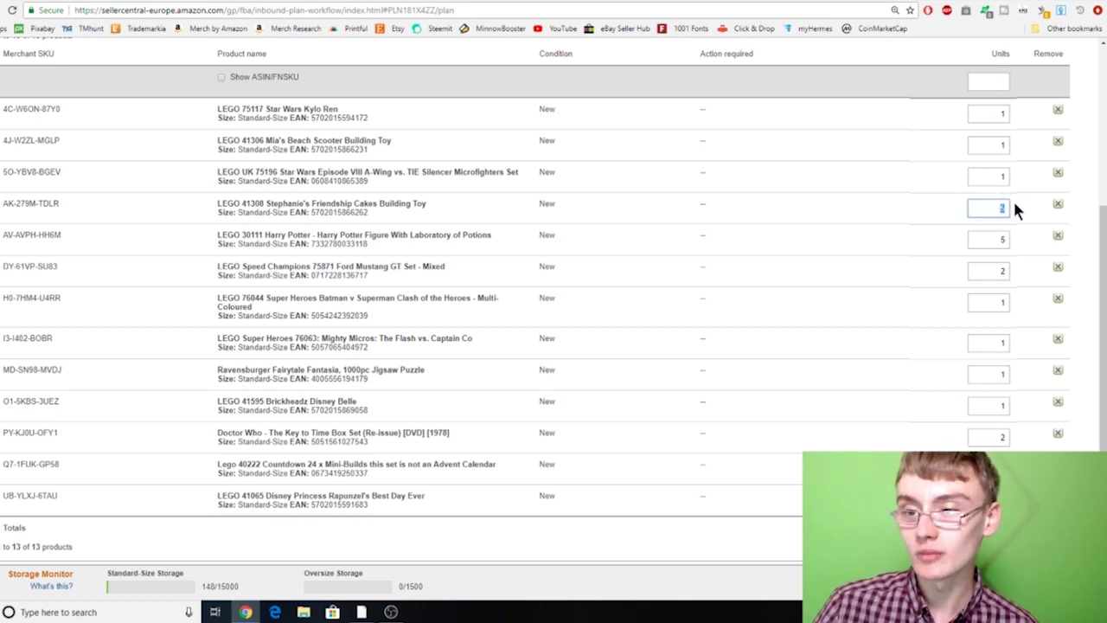
key(Tab)
key(Tab)
click(993, 299)
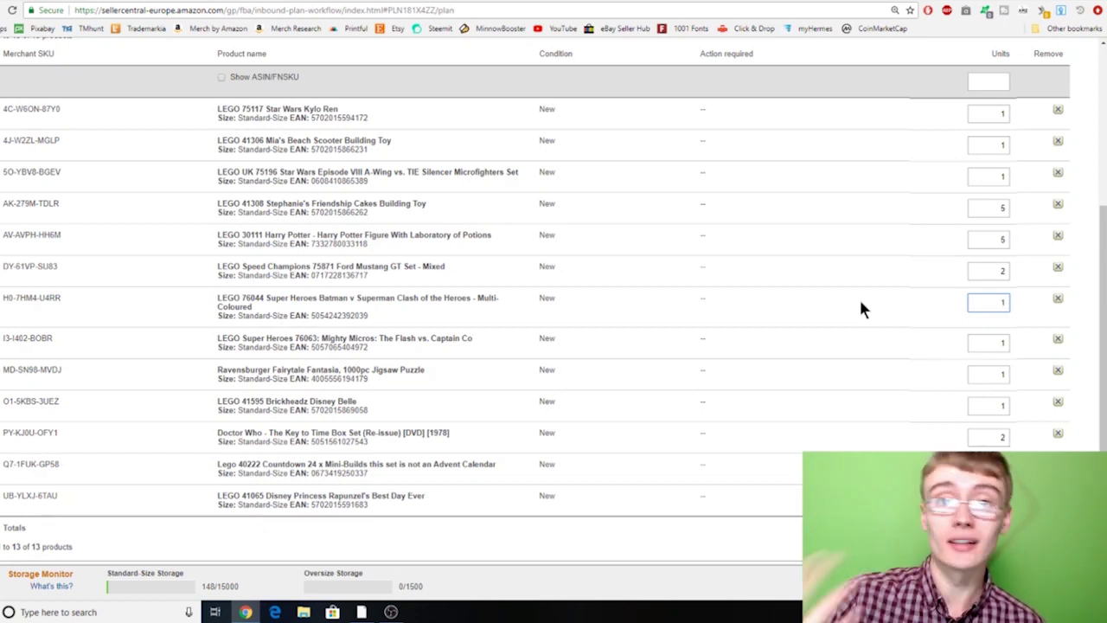
Go over the plan's product list once more and continue to the product preparation stage.
scroll(721, 286, up, 3)
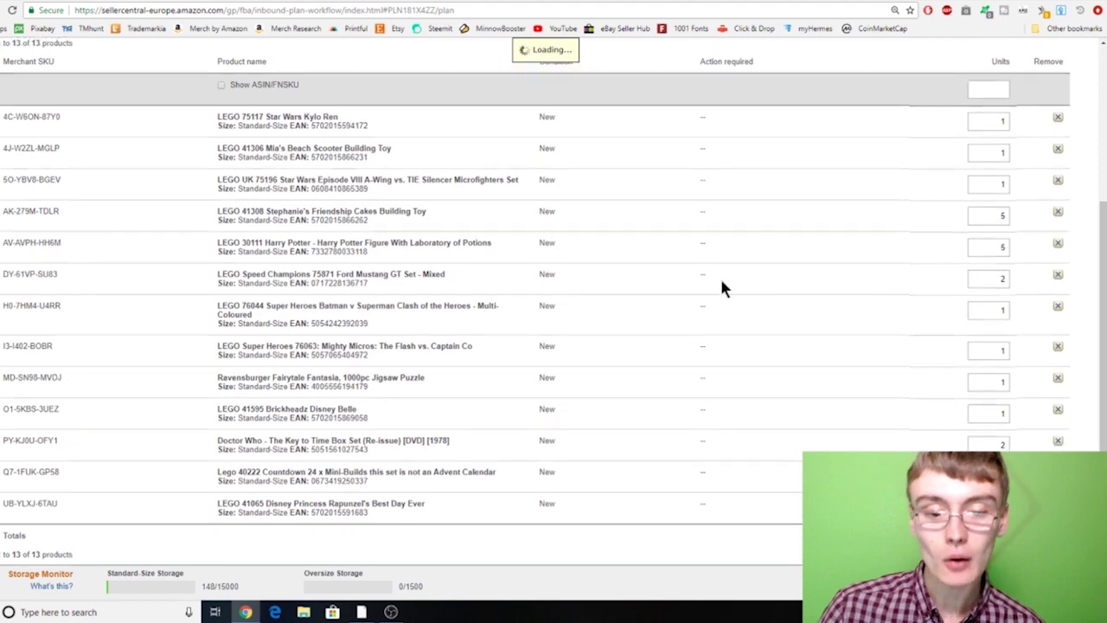
scroll(694, 336, down, 3)
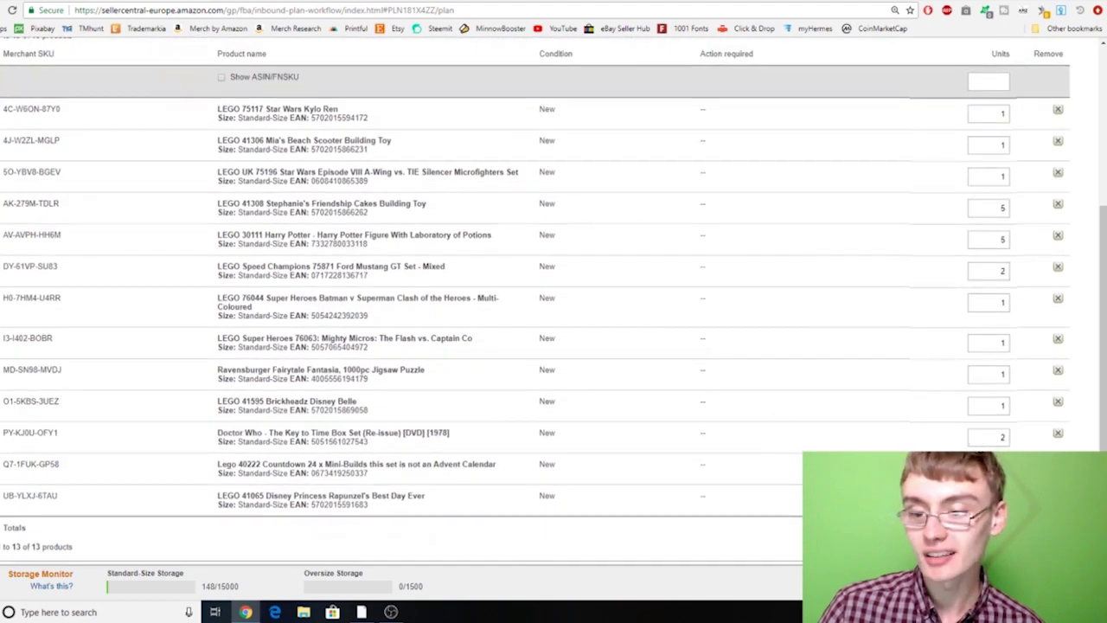
scroll(536, 259, down, 1)
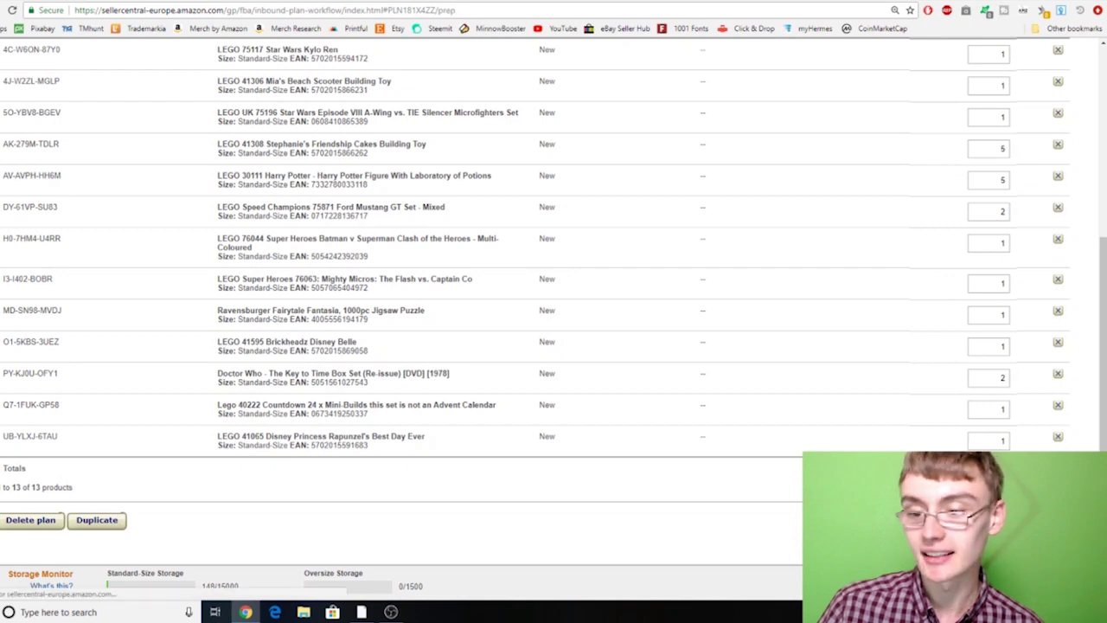
click(1029, 519)
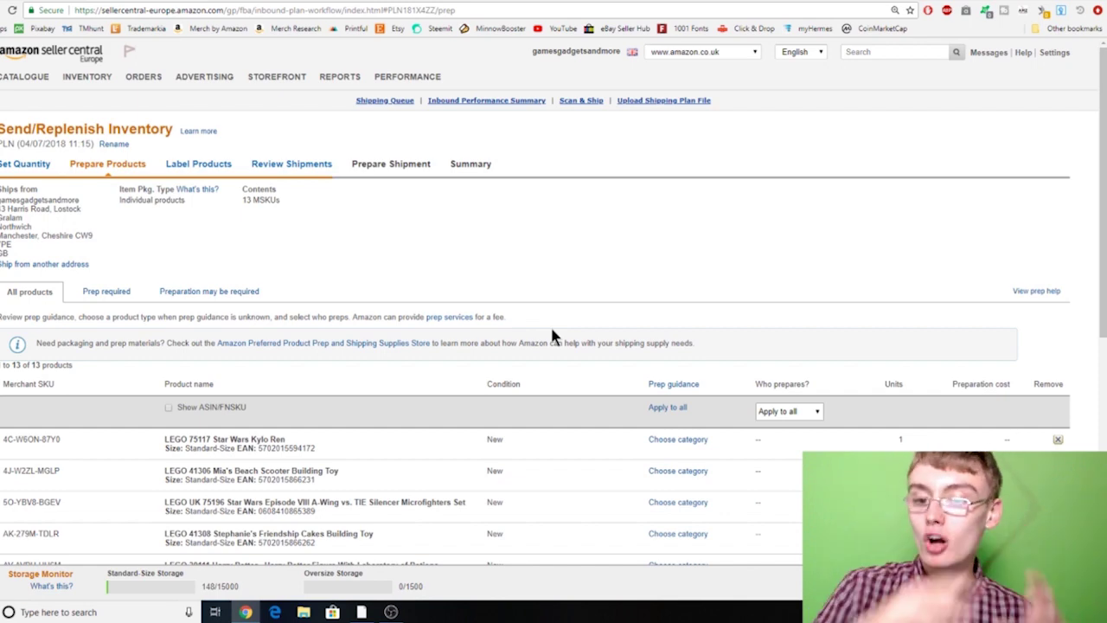
Choose Seller as the preparer for all products in the full product list.
scroll(555, 333, down, 6)
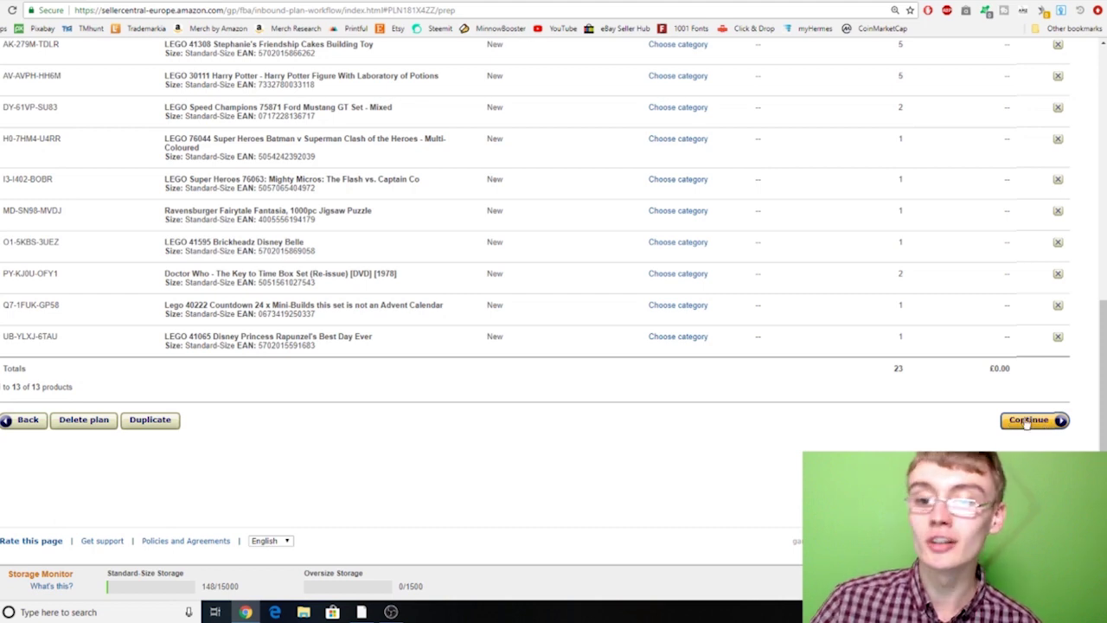
scroll(760, 307, up, 3)
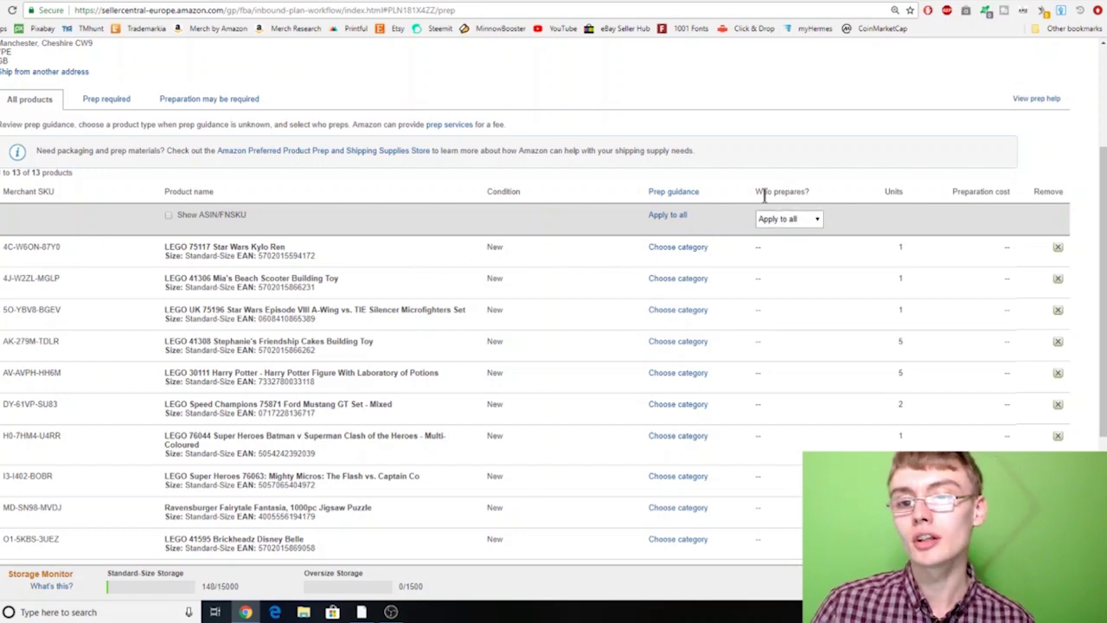
click(809, 220)
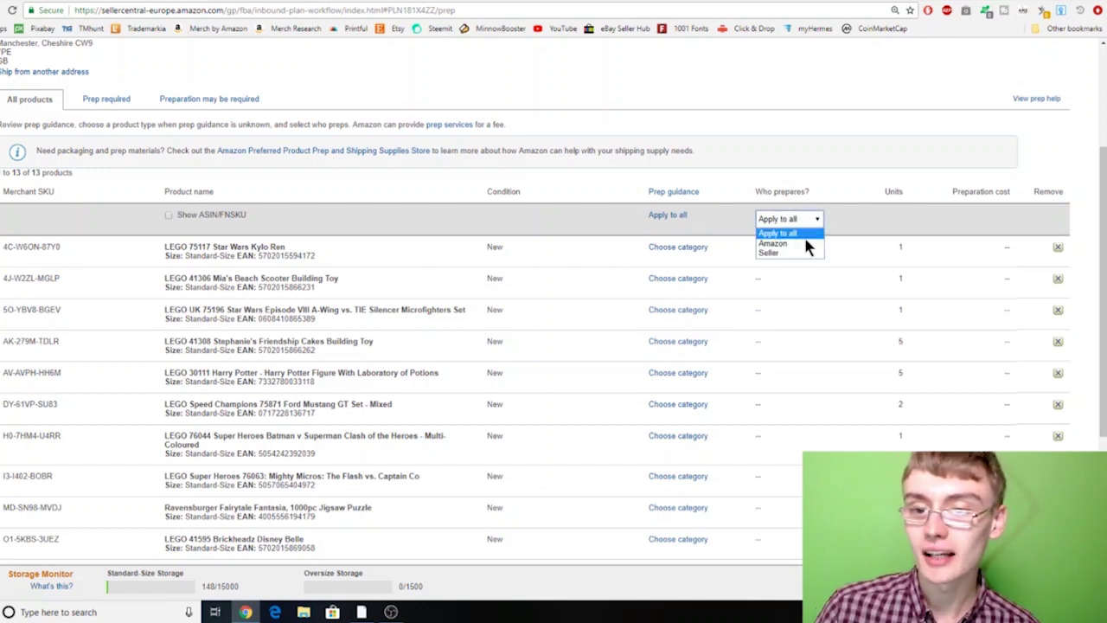
click(804, 254)
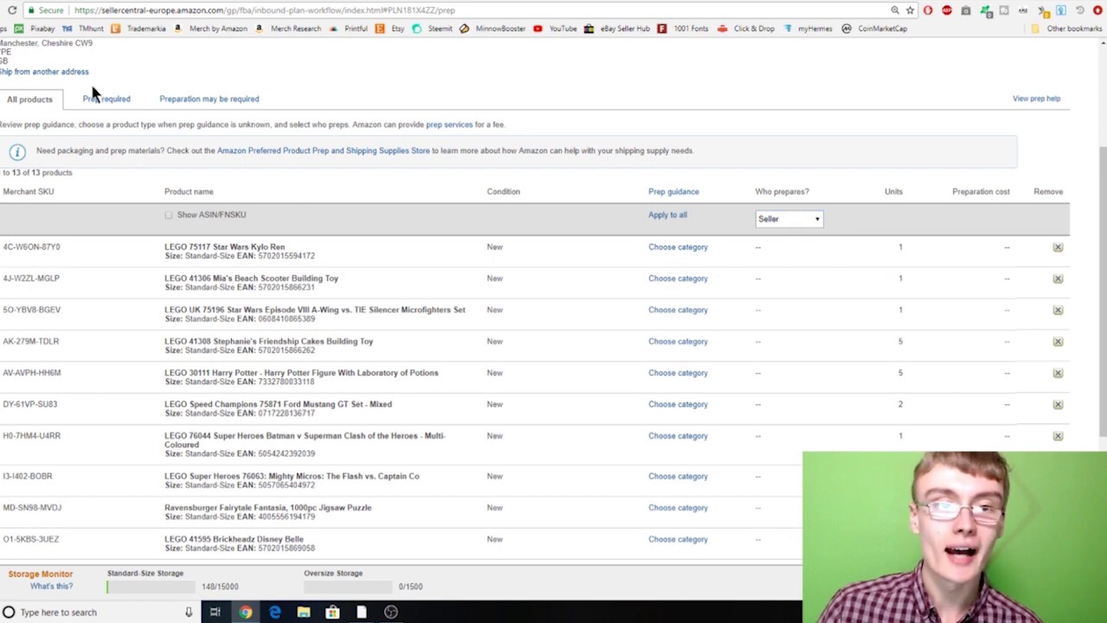
Examine which products of the plan fall under required preparation and which under possibly required preparation.
scroll(98, 102, up, 2)
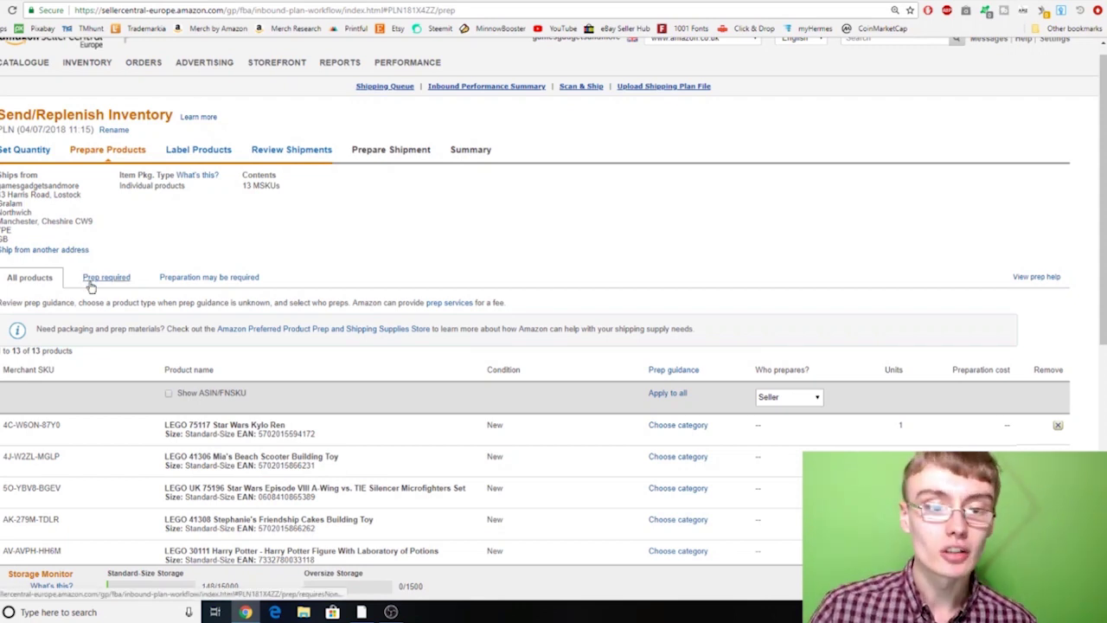
click(96, 278)
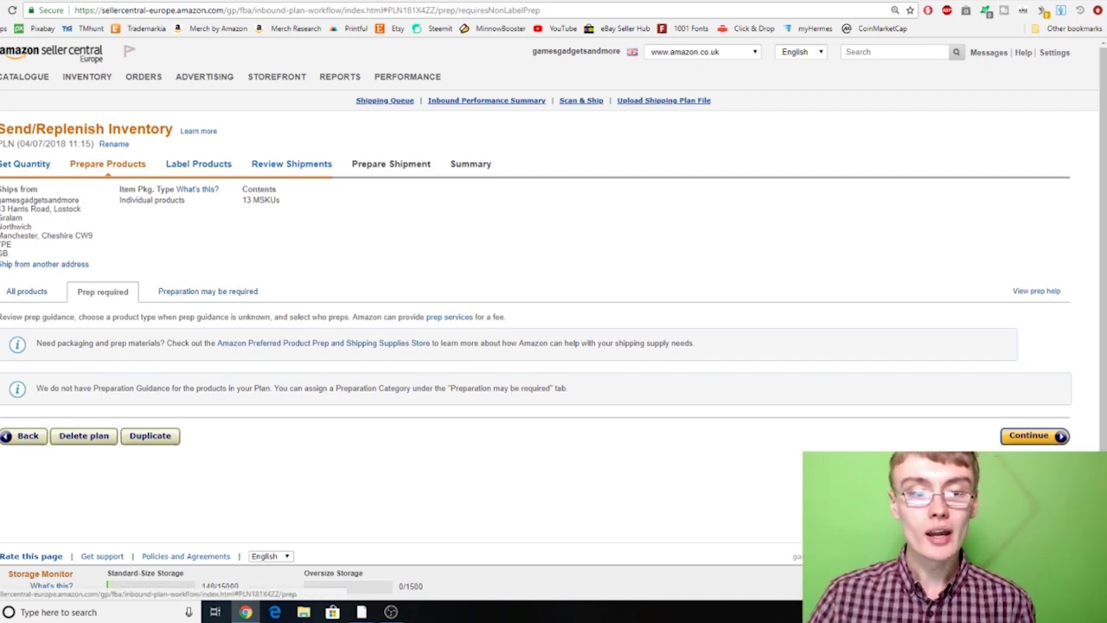
click(14, 296)
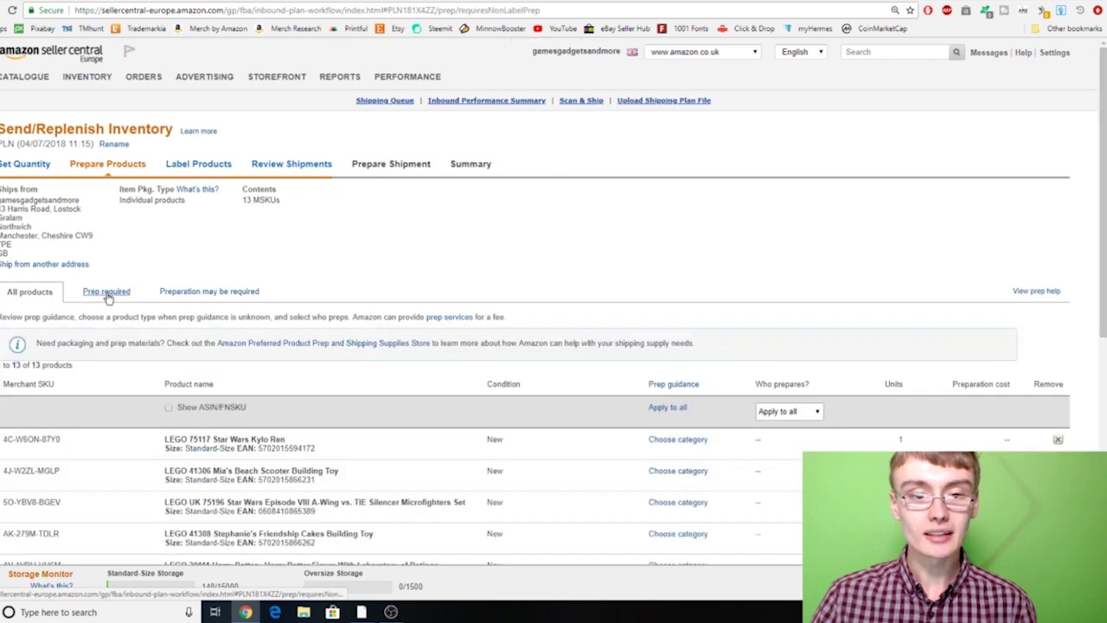
click(109, 294)
click(173, 294)
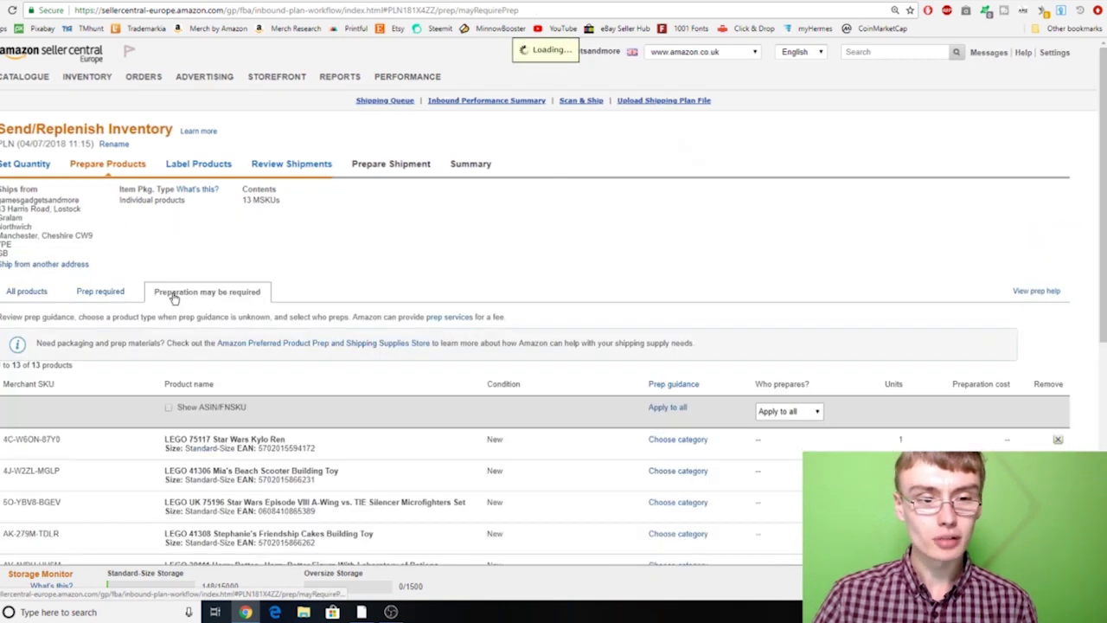
click(104, 294)
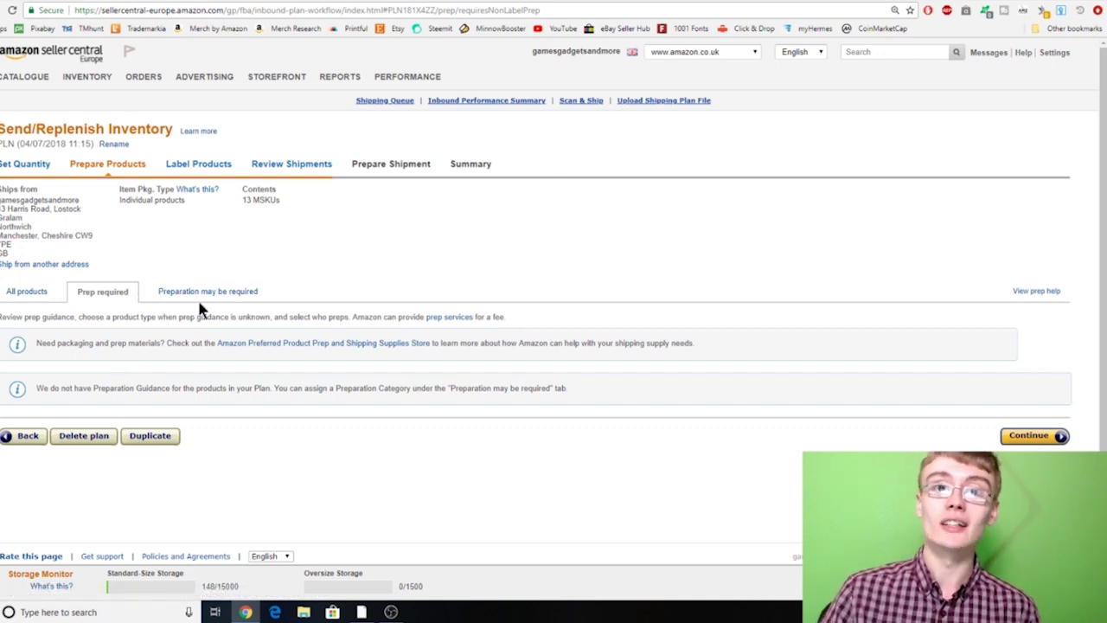
Apply Seller as the preparer in the full product list and in the list of products that may require preparation.
click(27, 294)
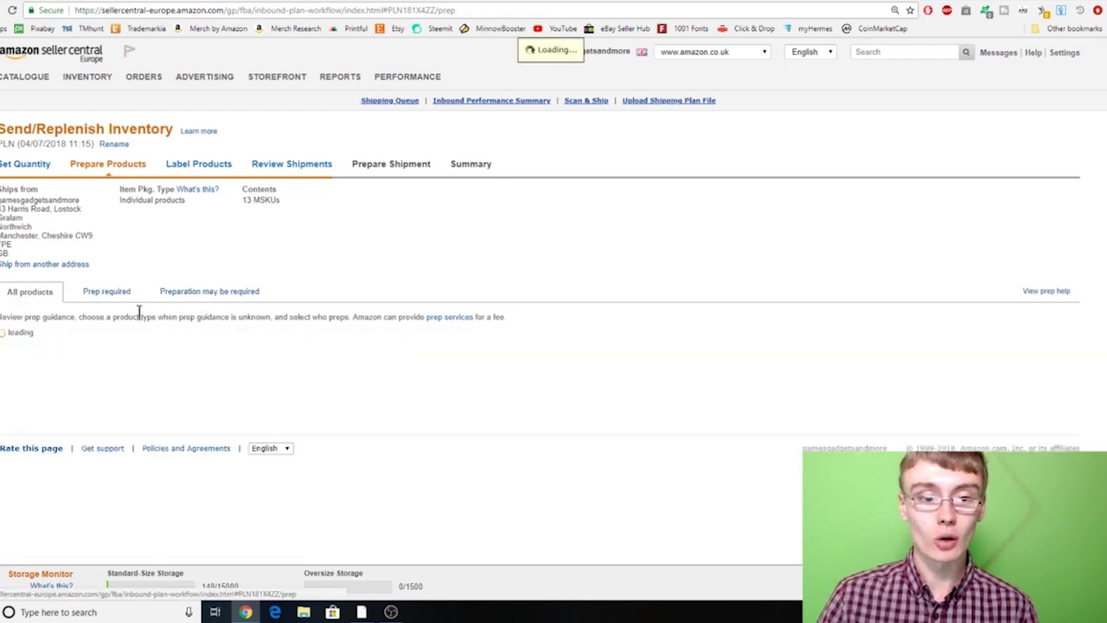
click(797, 412)
click(786, 444)
scroll(830, 364, down, 2)
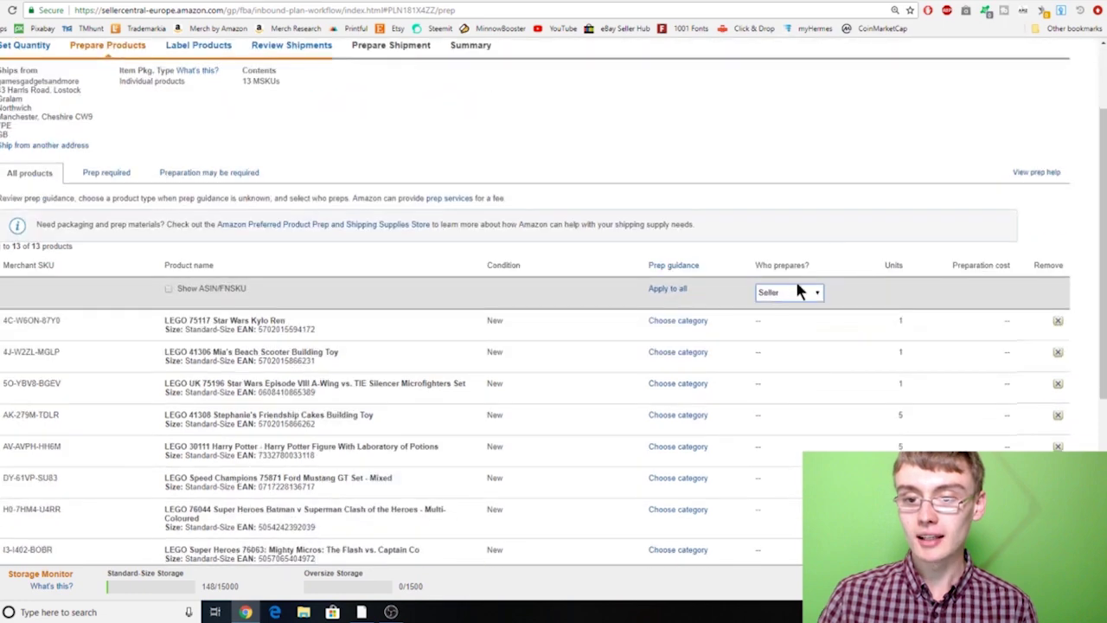
click(212, 173)
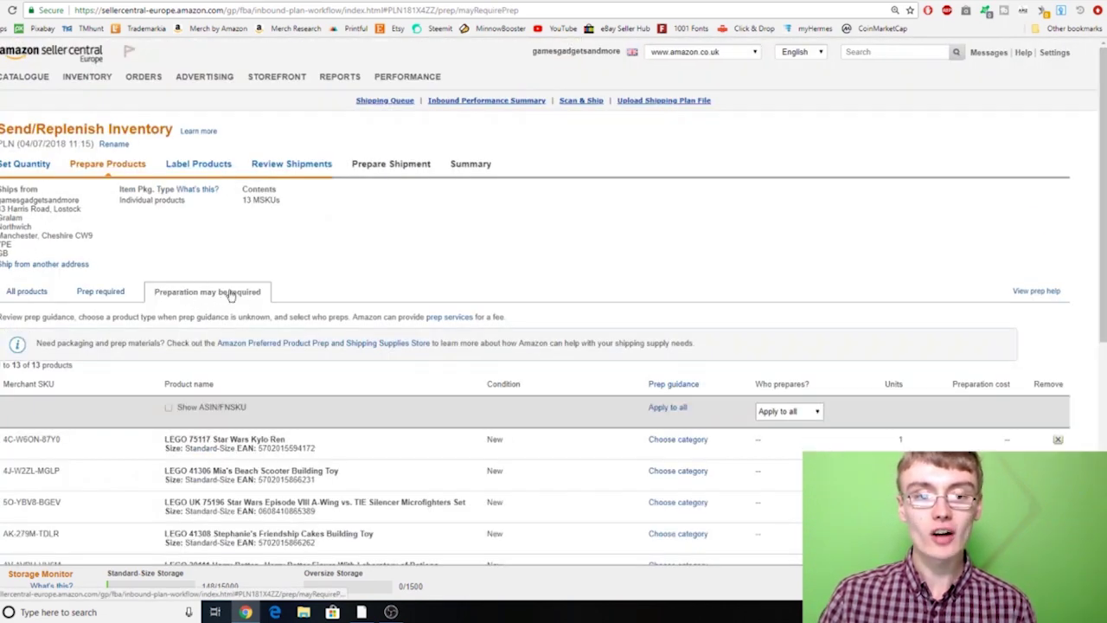
click(761, 414)
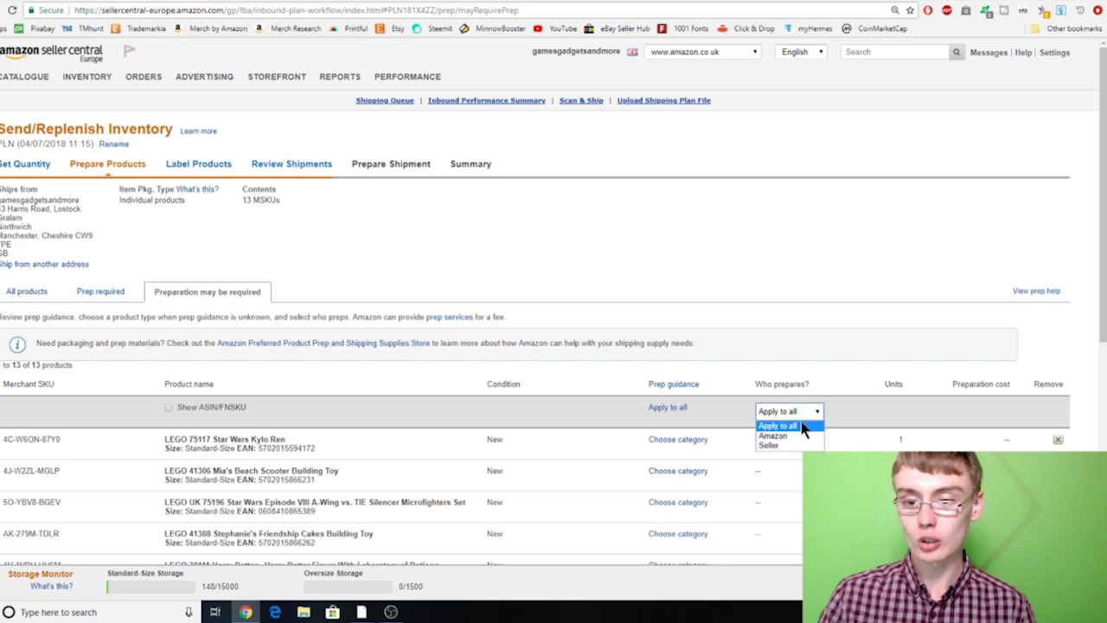
click(774, 443)
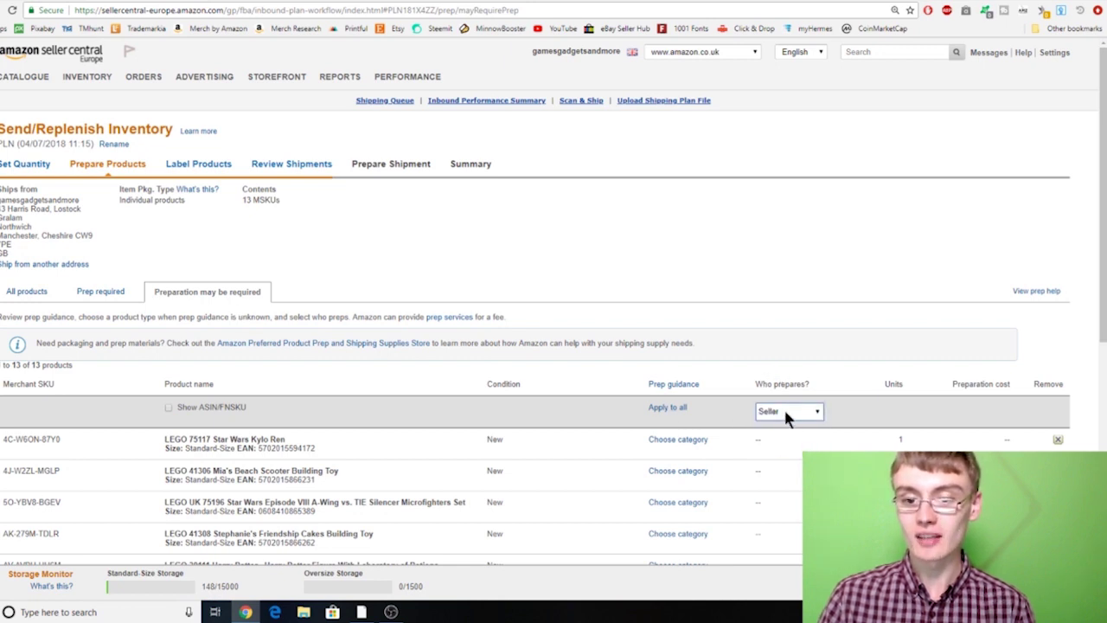
scroll(742, 344, down, 3)
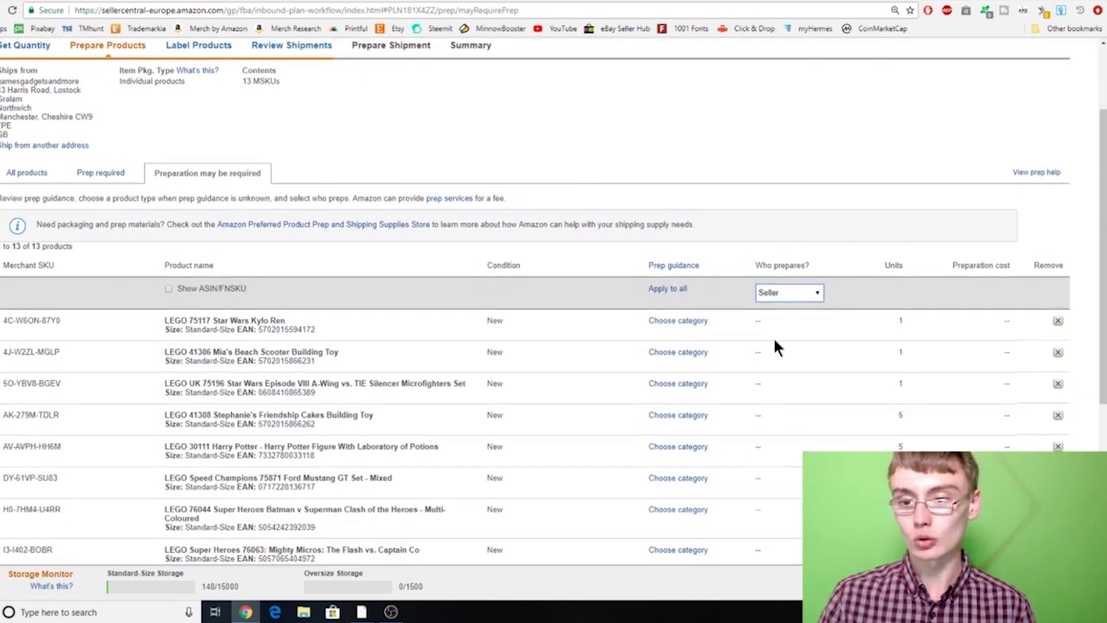
scroll(772, 341, down, 2)
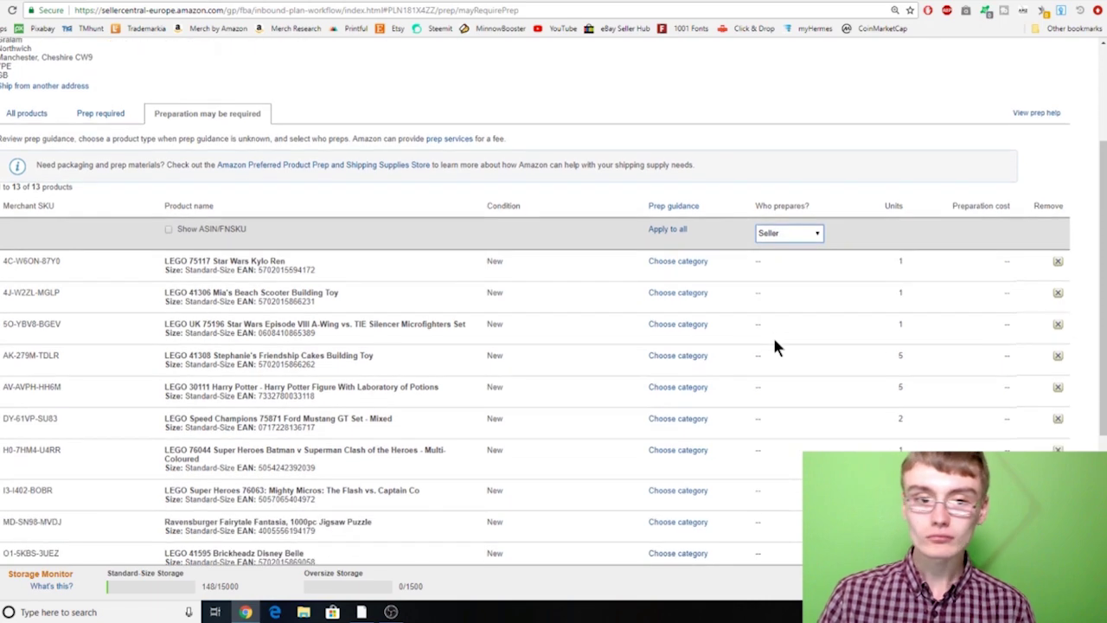
Look through the preparation categories that can be applied to all products, and close the dialog without choosing one.
click(680, 231)
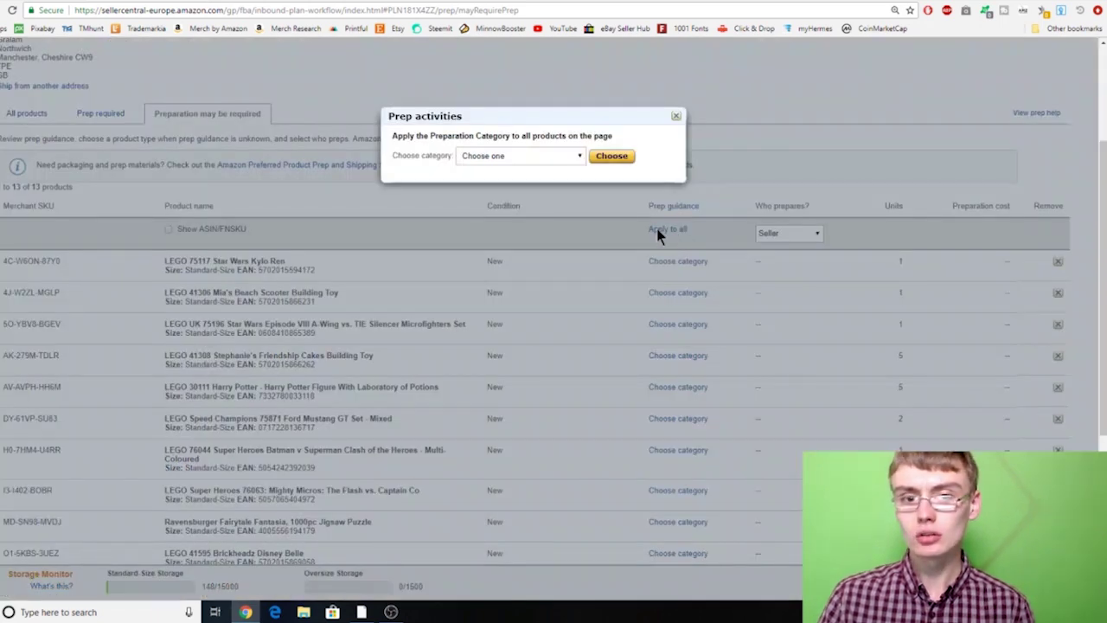
click(540, 157)
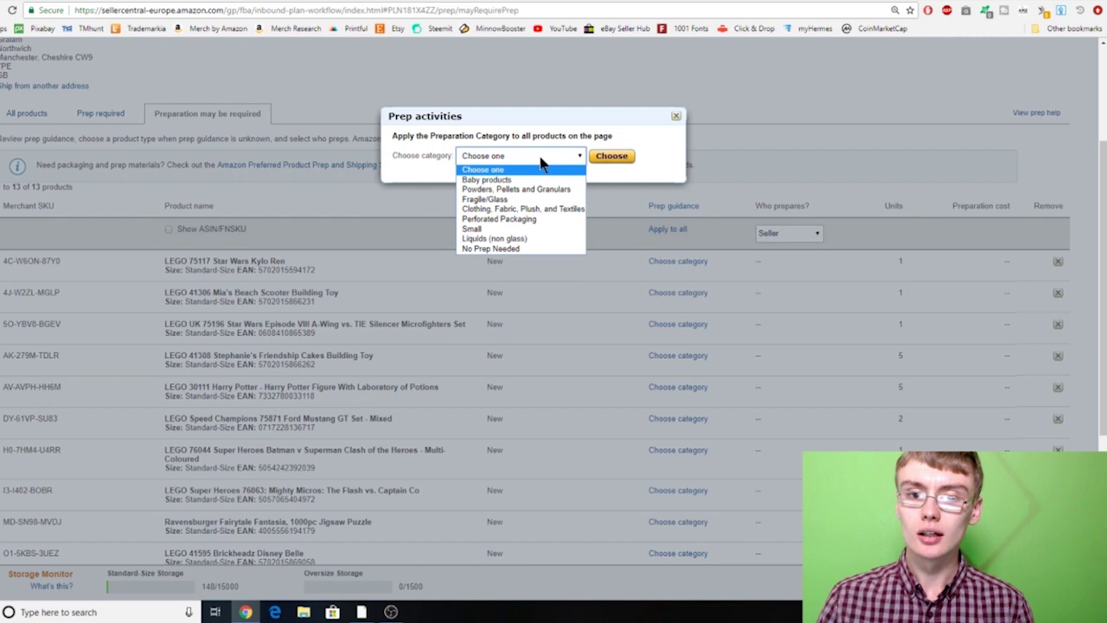
click(541, 161)
click(674, 115)
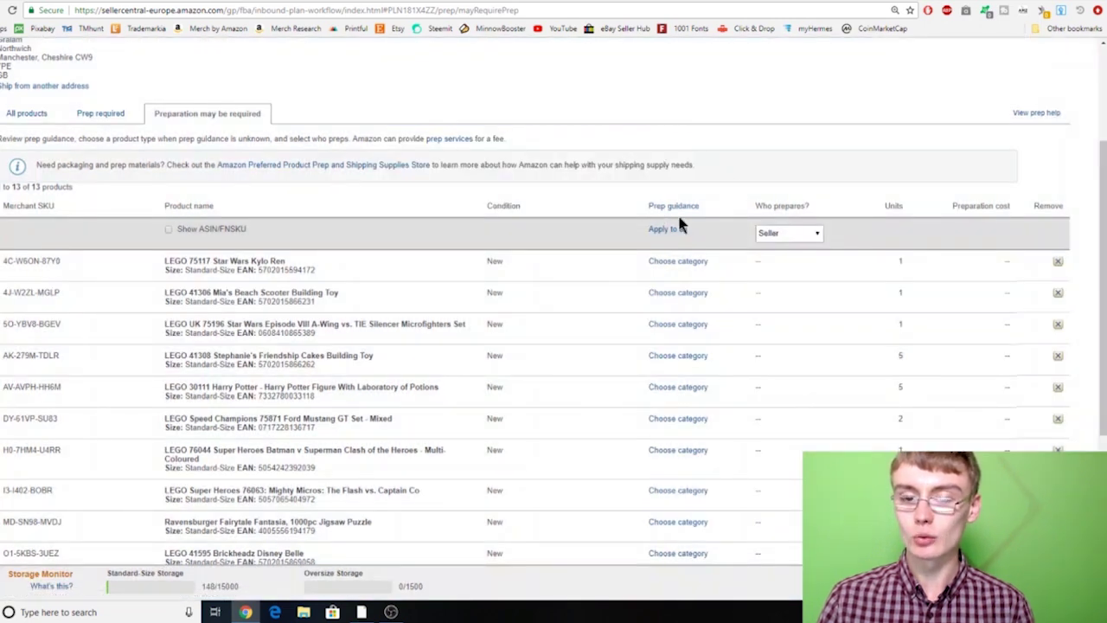
Reselect Seller as the preparer for all products and continue to the product labelling stage.
click(778, 231)
click(781, 264)
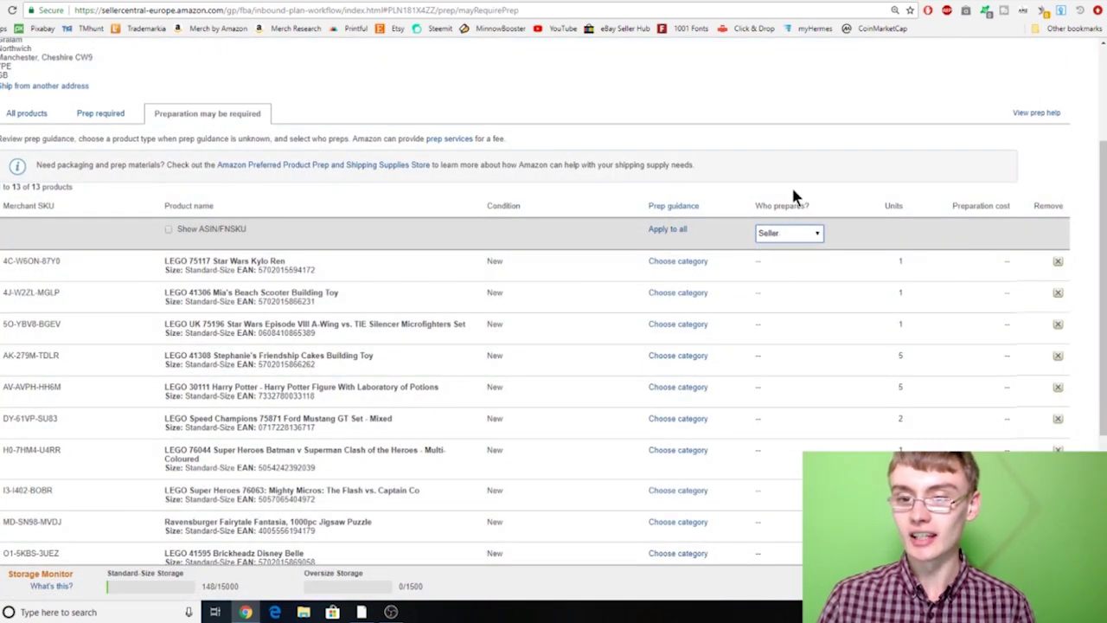
scroll(778, 230, down, 3)
scroll(778, 230, up, 2)
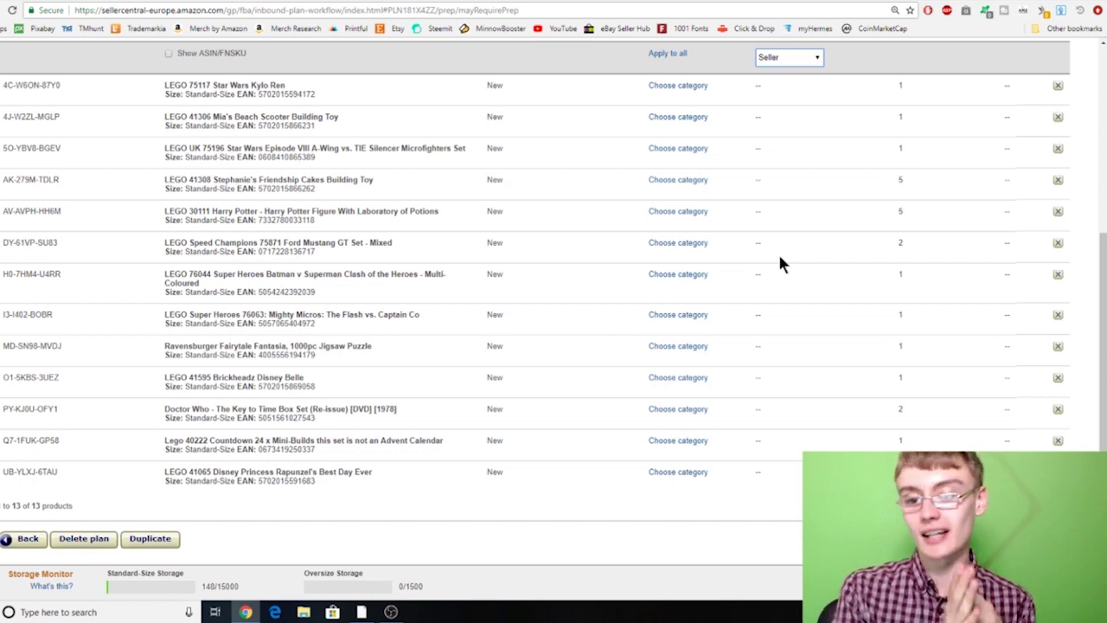
scroll(900, 337, down, 2)
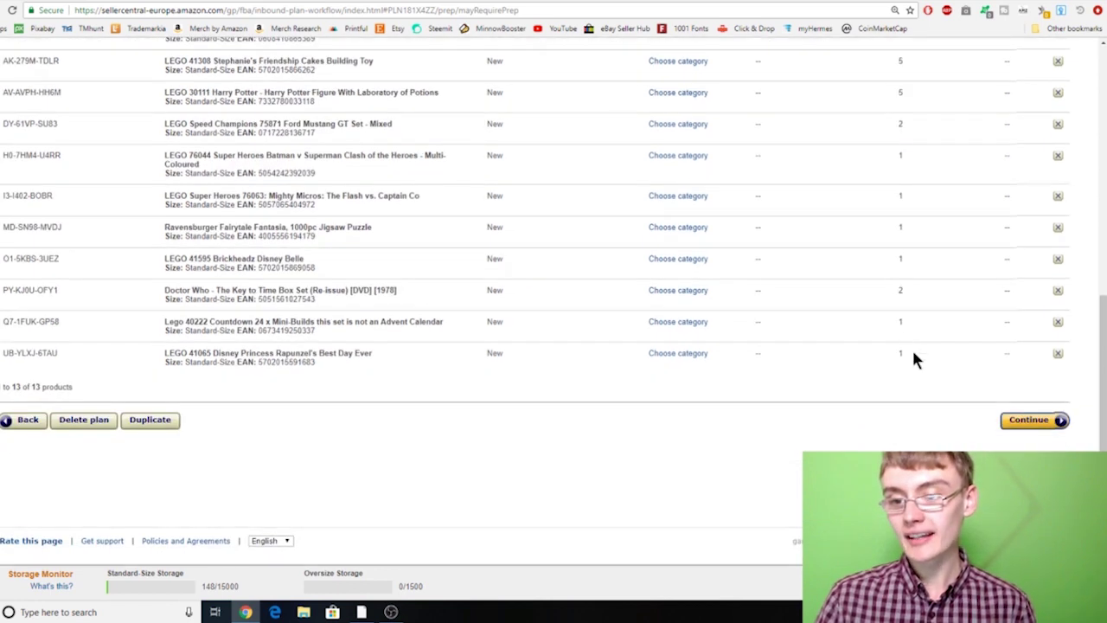
click(1030, 420)
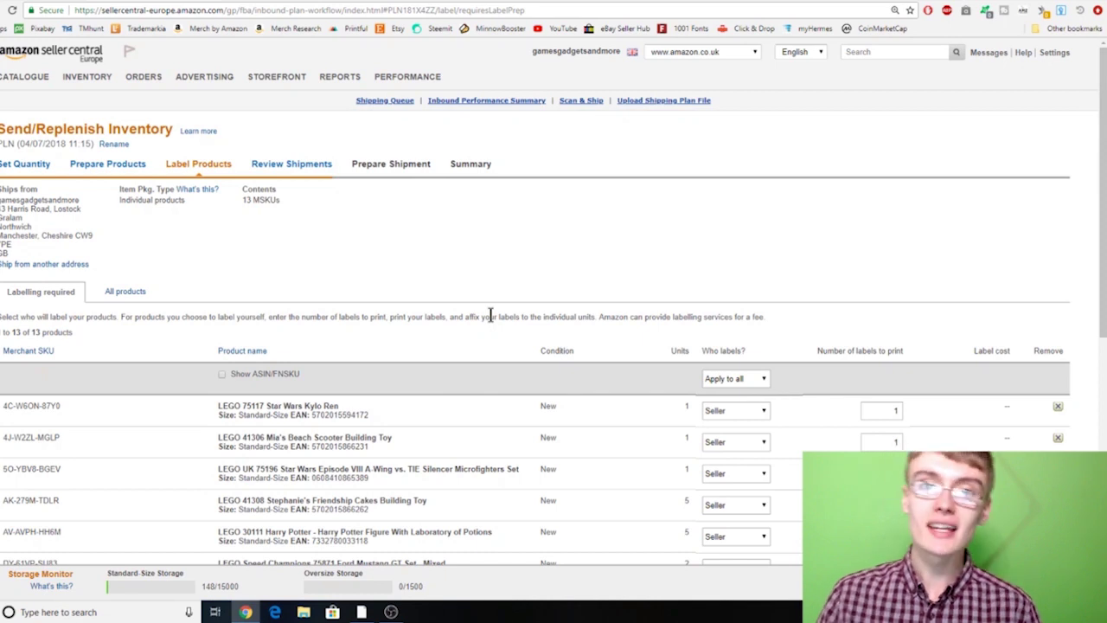
Assign labelling of all products to Seller and review the number of labels to print for each product.
click(751, 380)
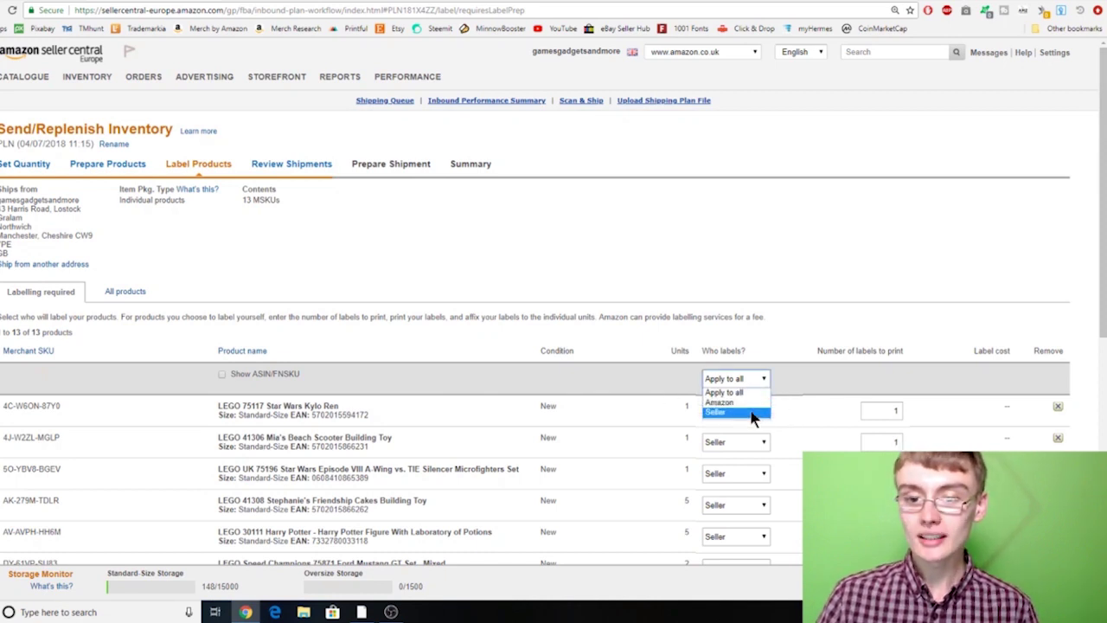
click(749, 411)
scroll(750, 331, down, 2)
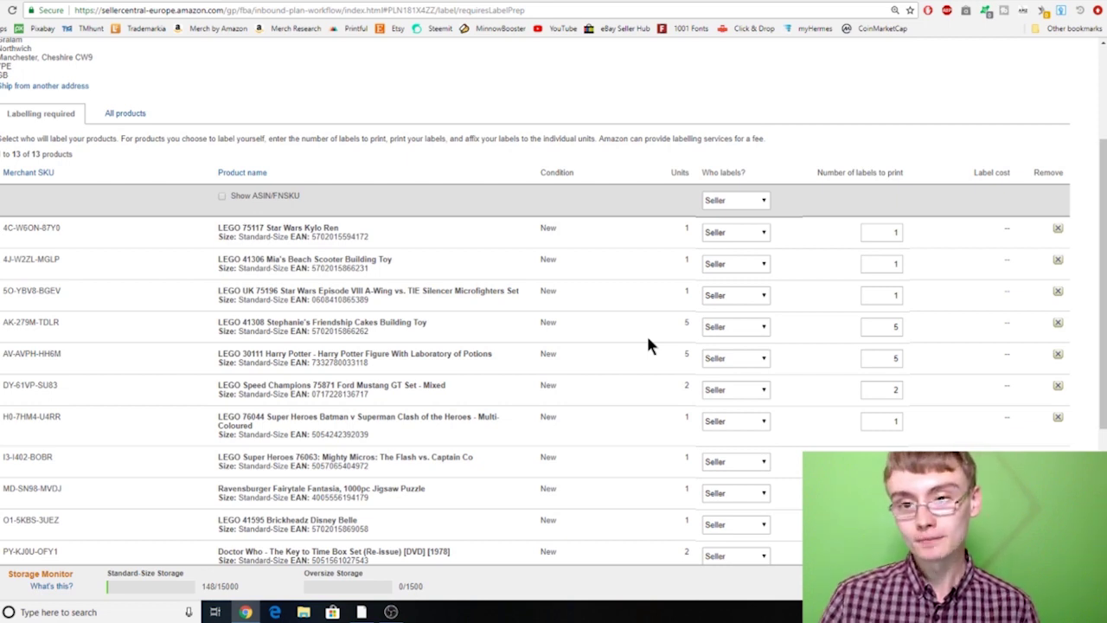
scroll(651, 345, down, 10)
scroll(651, 345, up, 8)
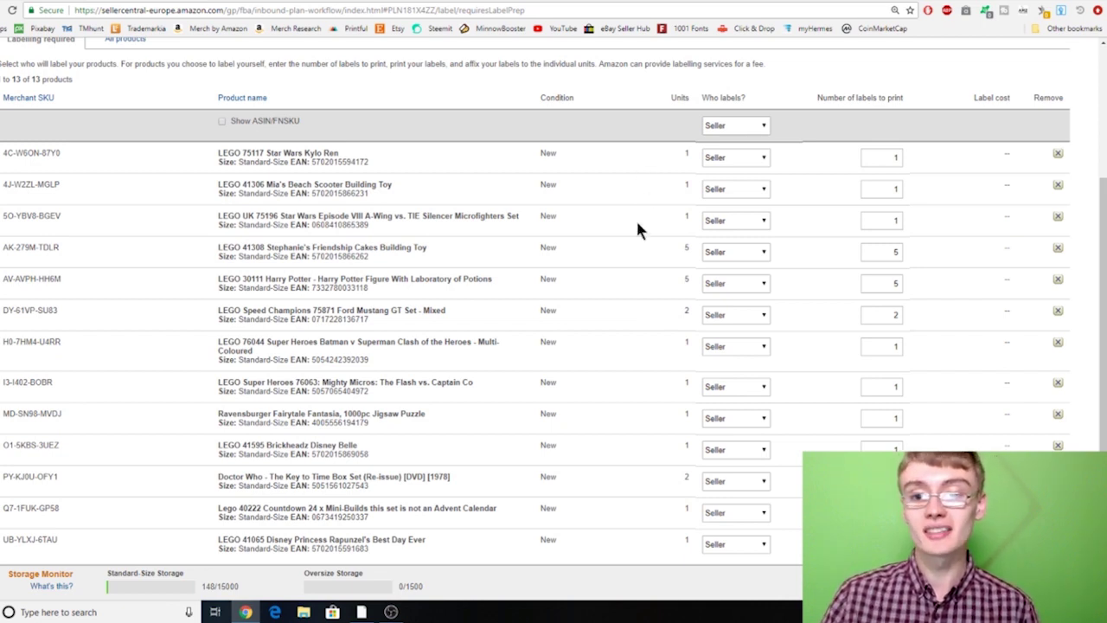
Choose 27-up labels 63.5 mm x 29.6 mm on A4 and print the product labels for this page.
scroll(671, 268, down, 3)
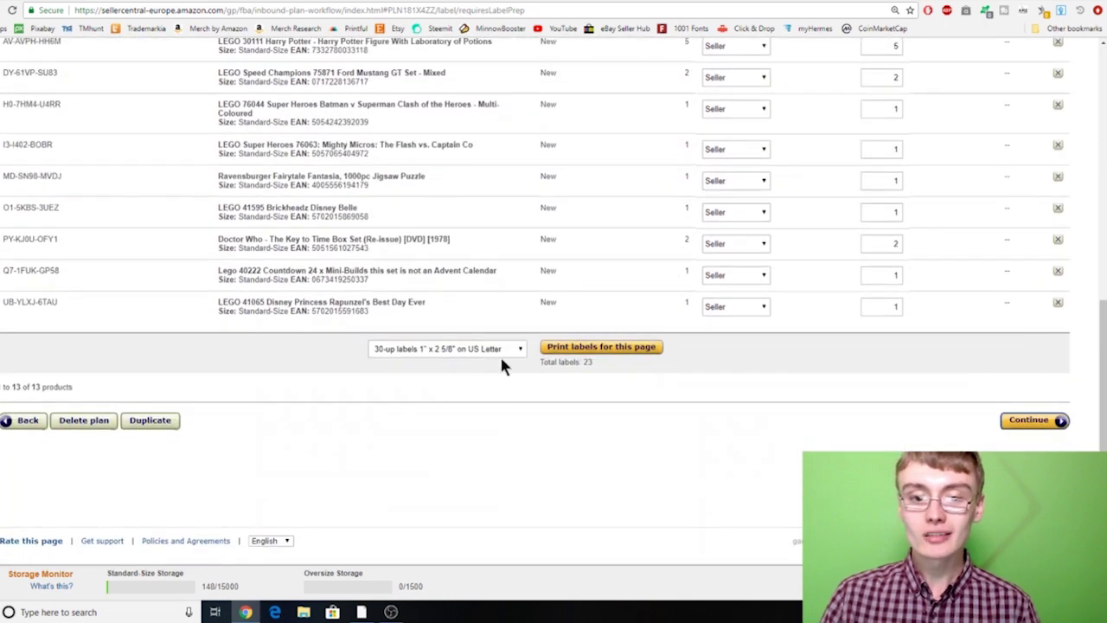
click(501, 351)
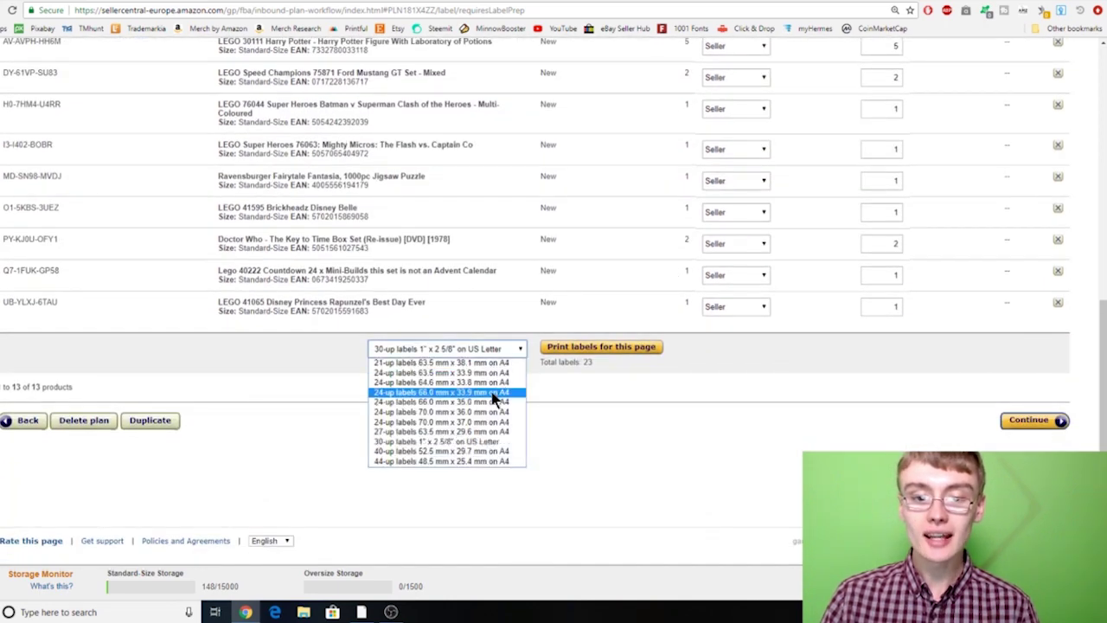
click(463, 432)
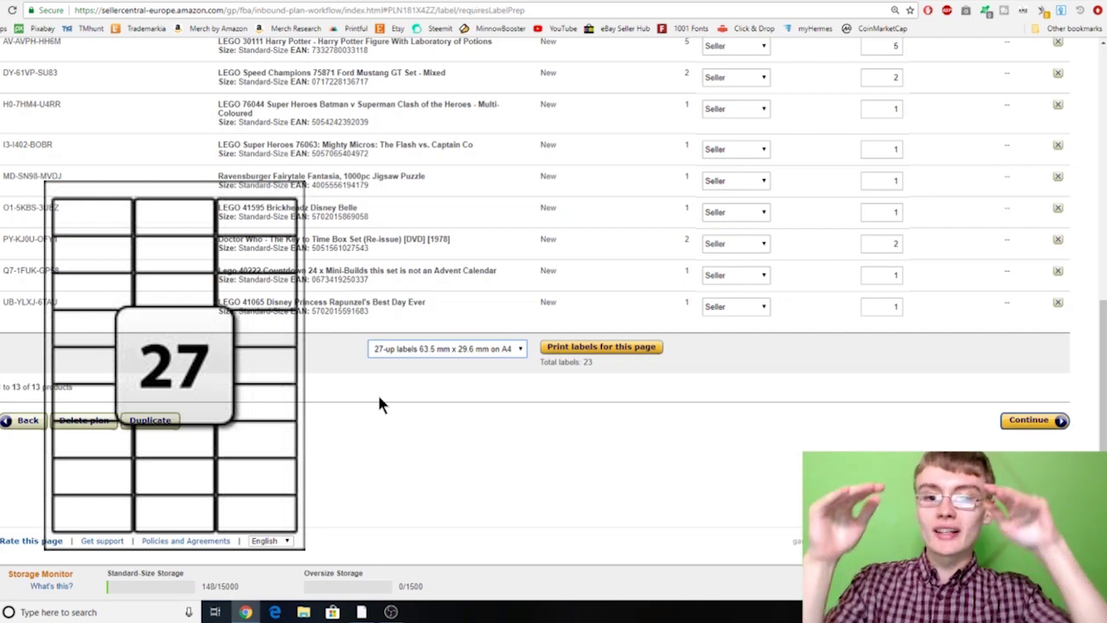
click(631, 349)
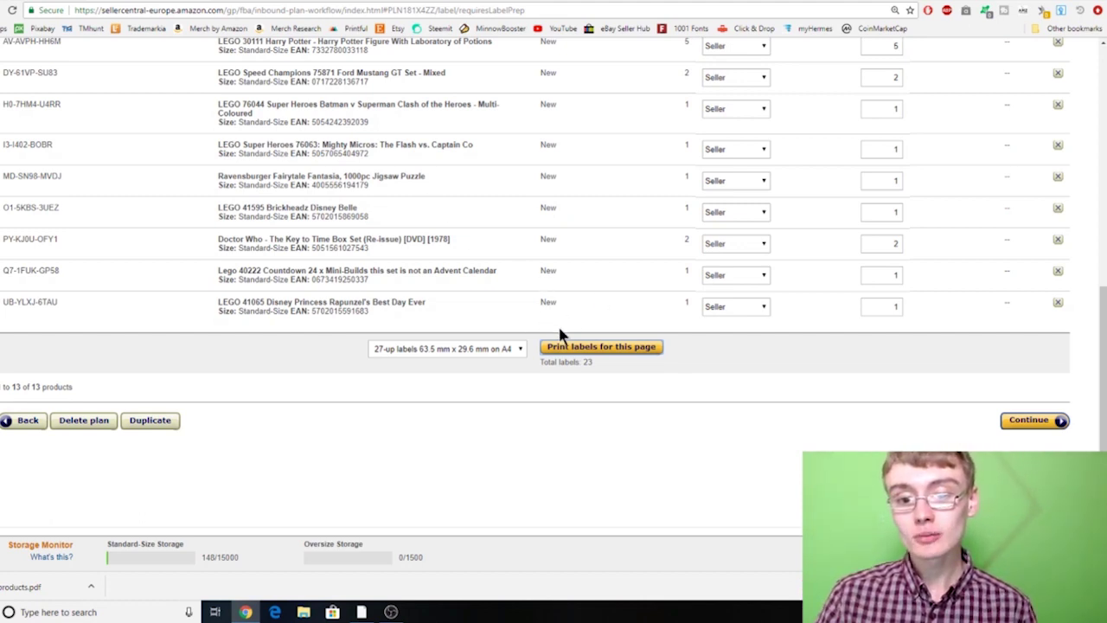
scroll(714, 303, up, 5)
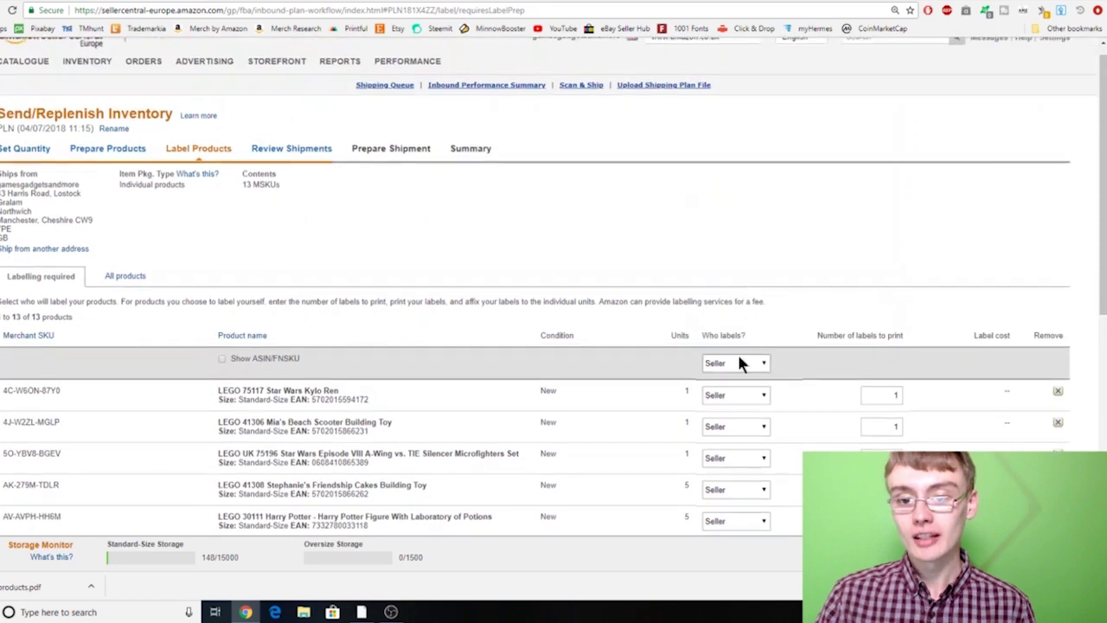
scroll(742, 320, down, 5)
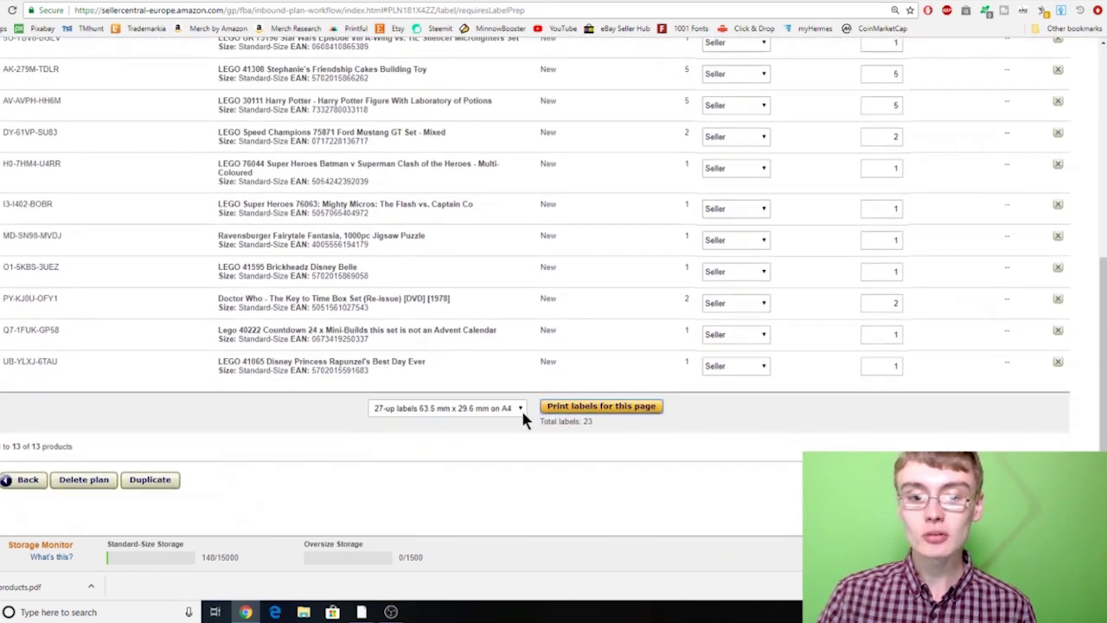
drag(30, 588, 368, 9)
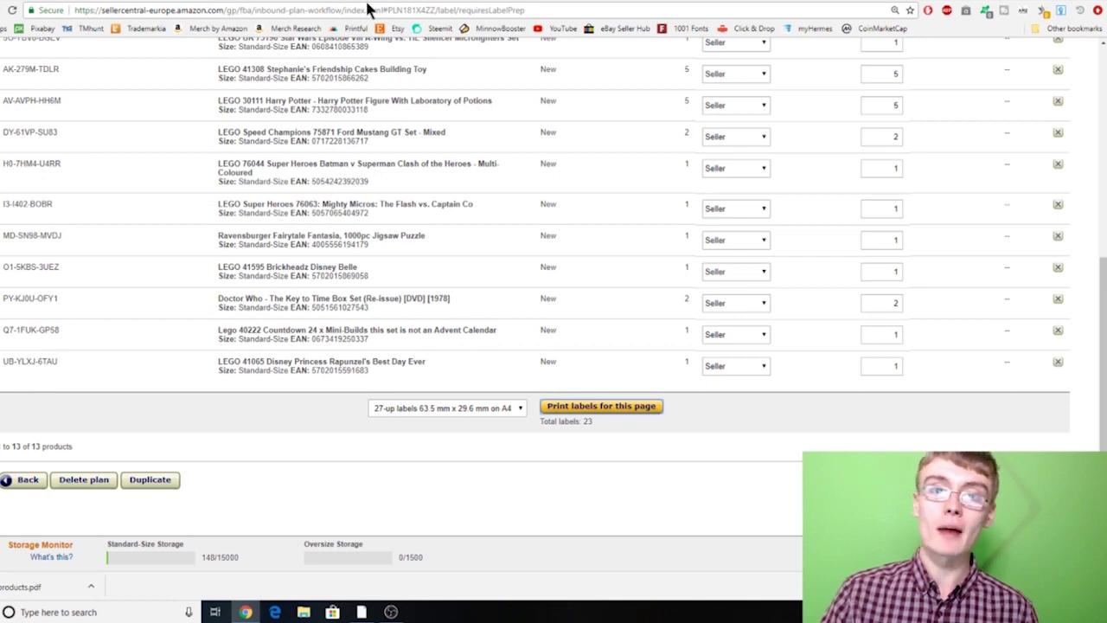
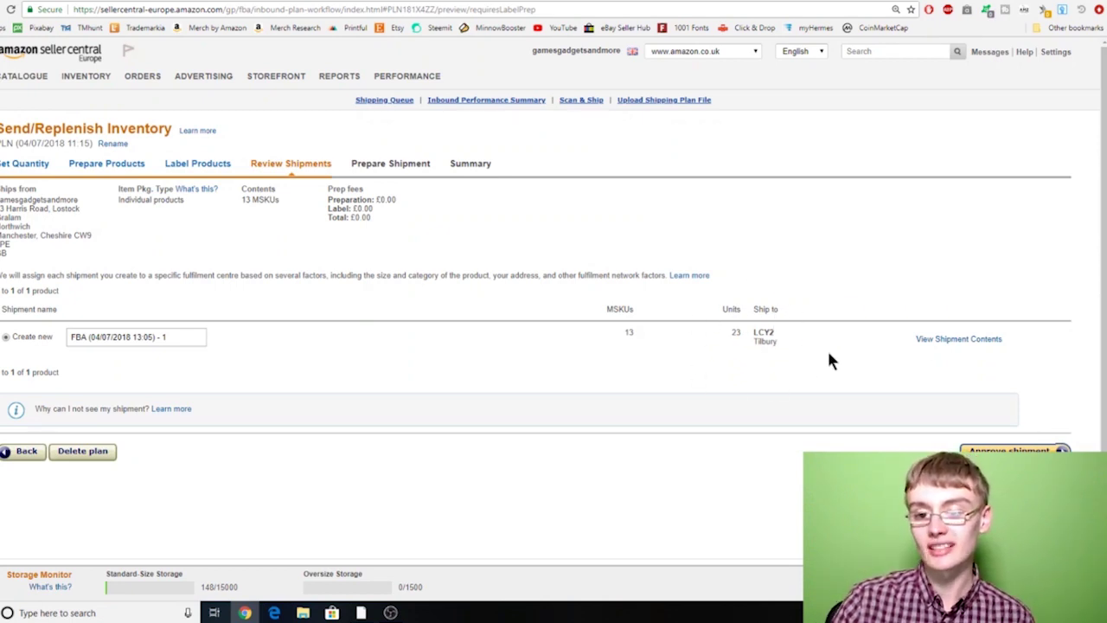
Approve the shipment to Tilbury and start working on it, reviewing the delivery method and carrier settings.
click(1004, 450)
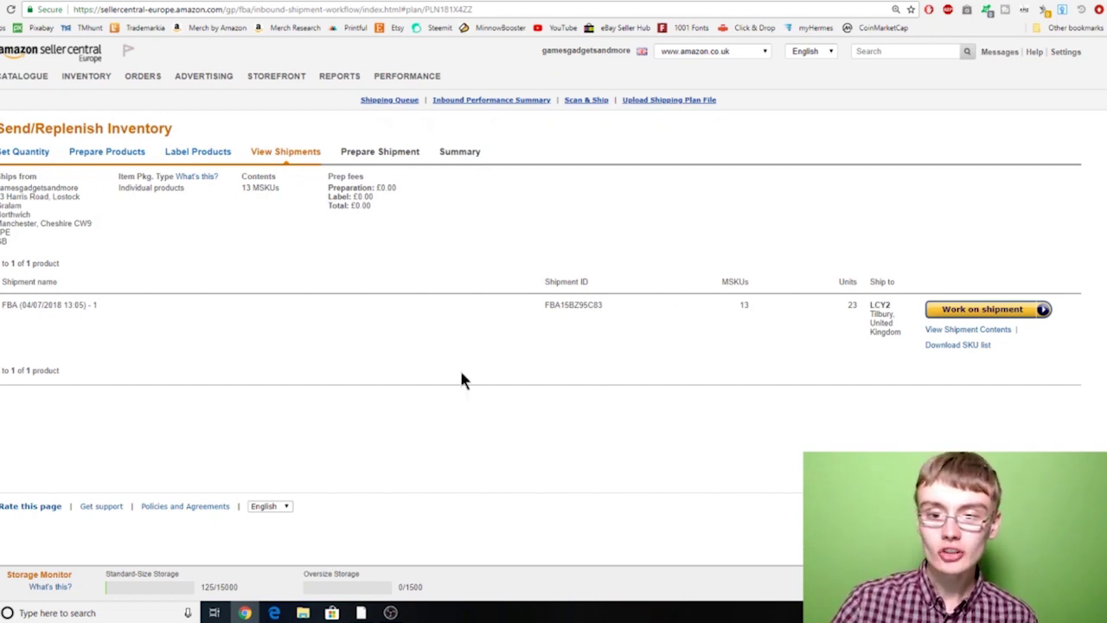
click(973, 312)
scroll(749, 247, down, 4)
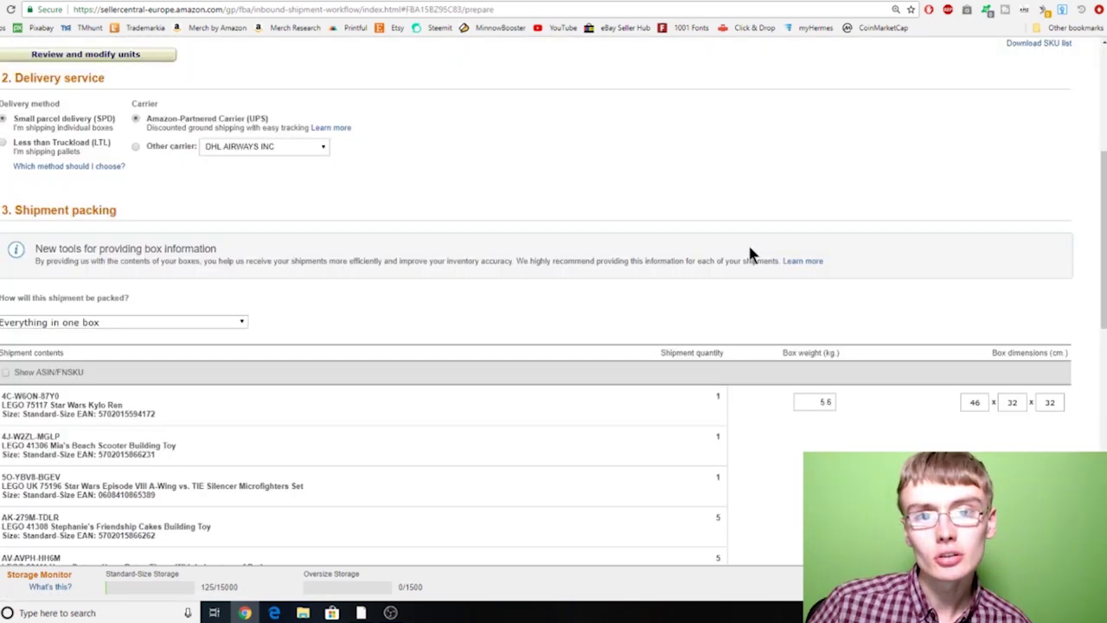
scroll(270, 225, up, 2)
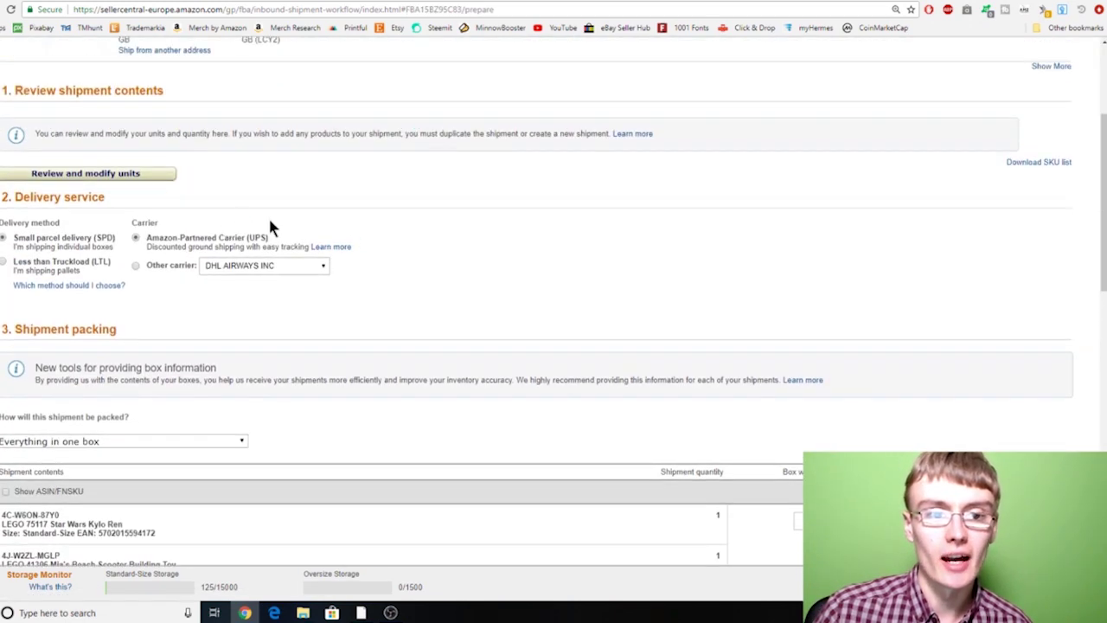
scroll(225, 234, up, 1)
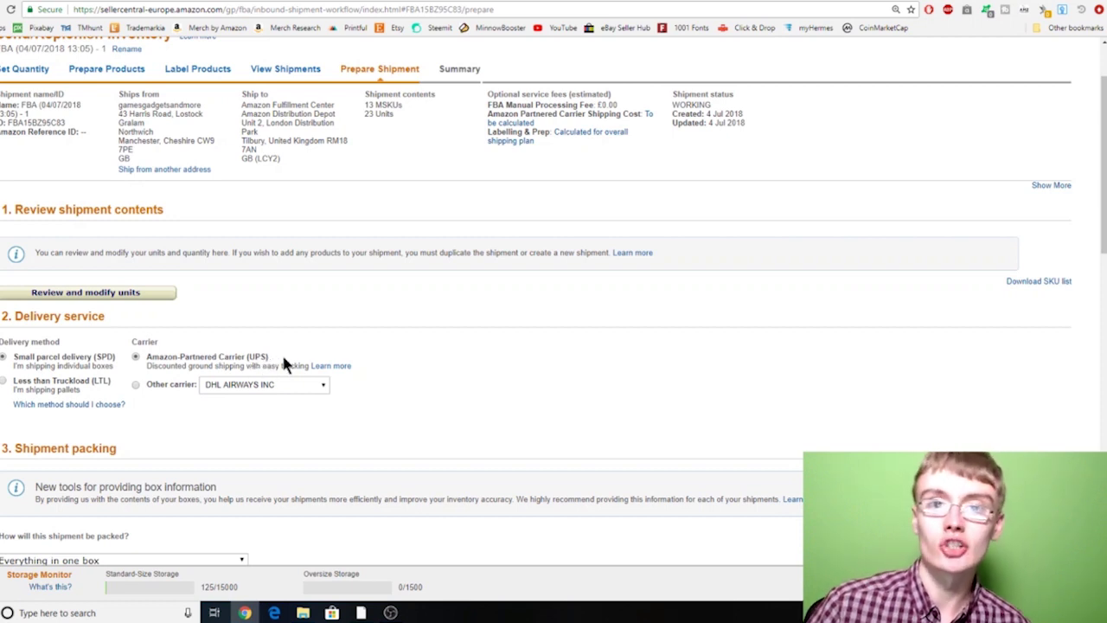
scroll(350, 381, down, 2)
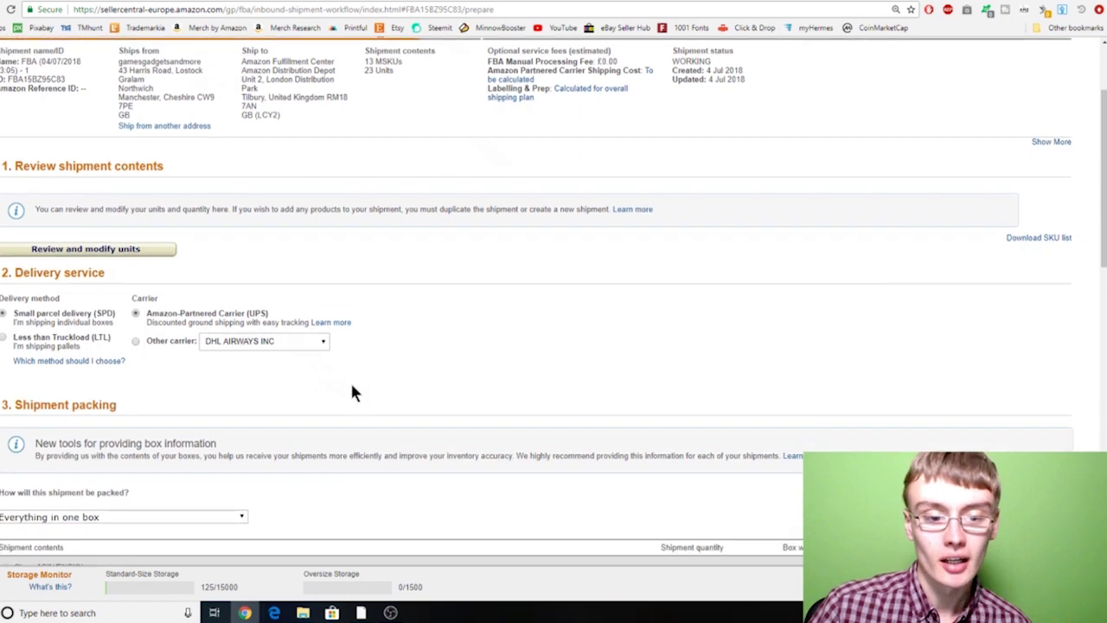
scroll(107, 392, down, 2)
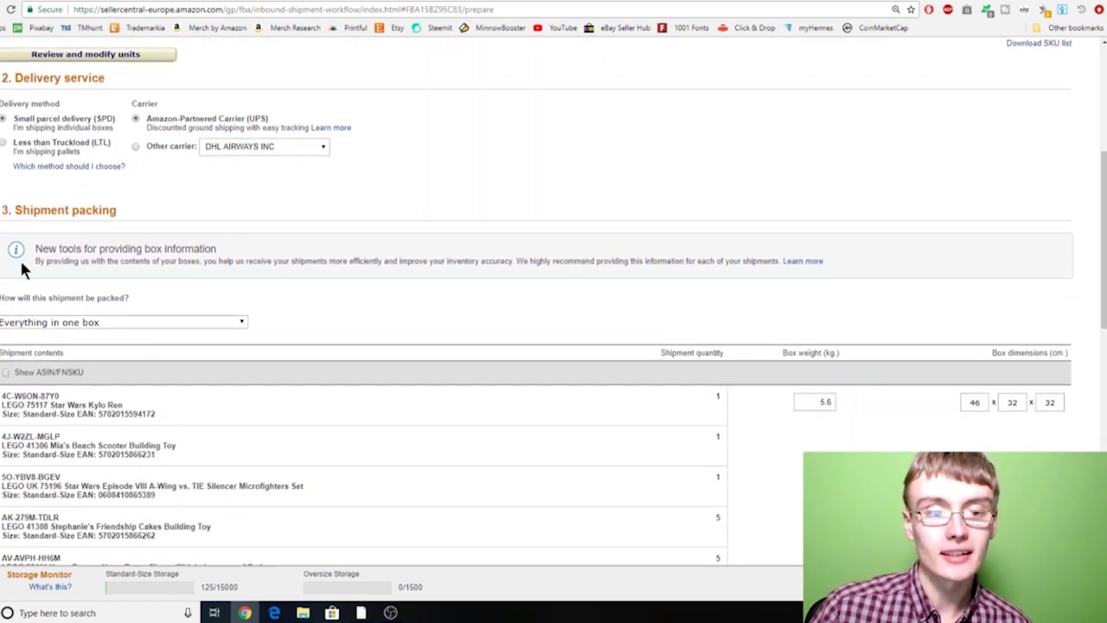
Look through the options for how the shipment is packed, keeping Everything in one box.
click(106, 323)
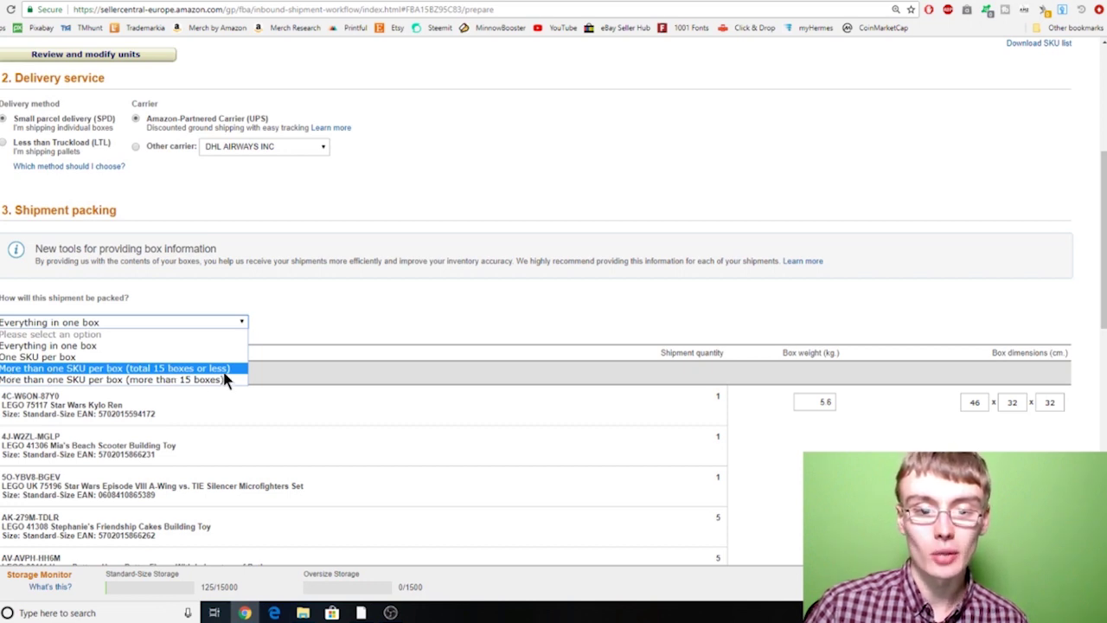
click(286, 316)
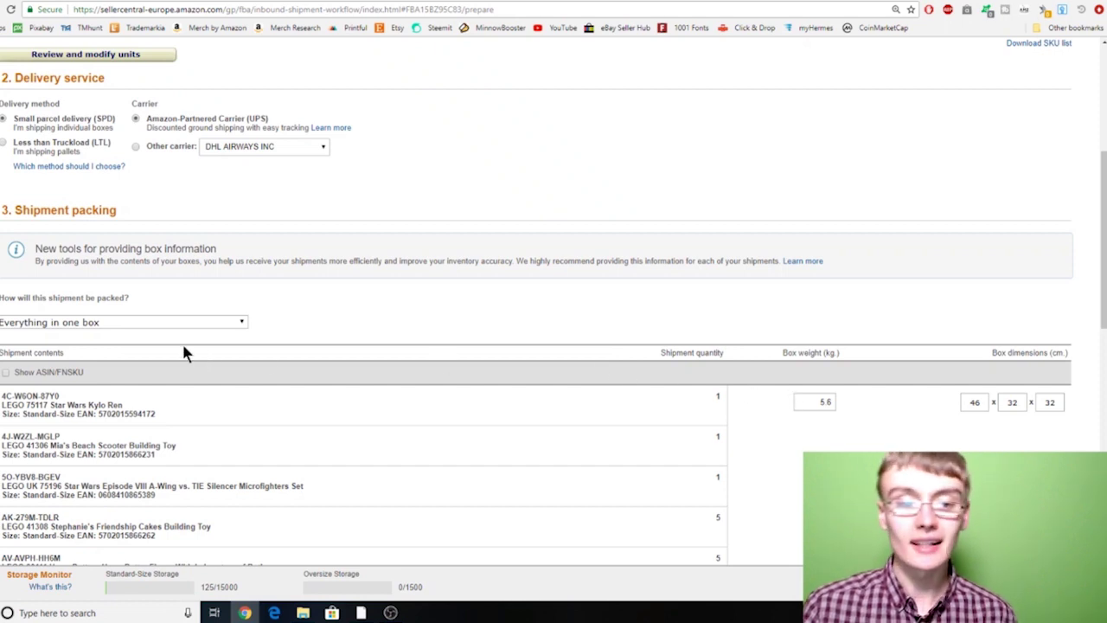
click(187, 318)
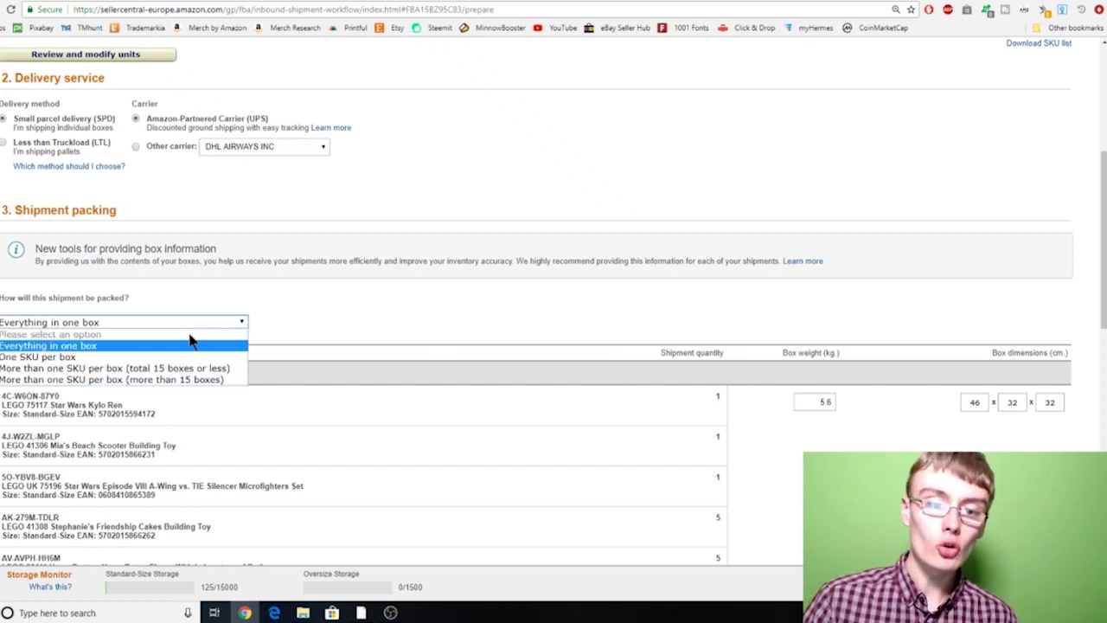
click(347, 319)
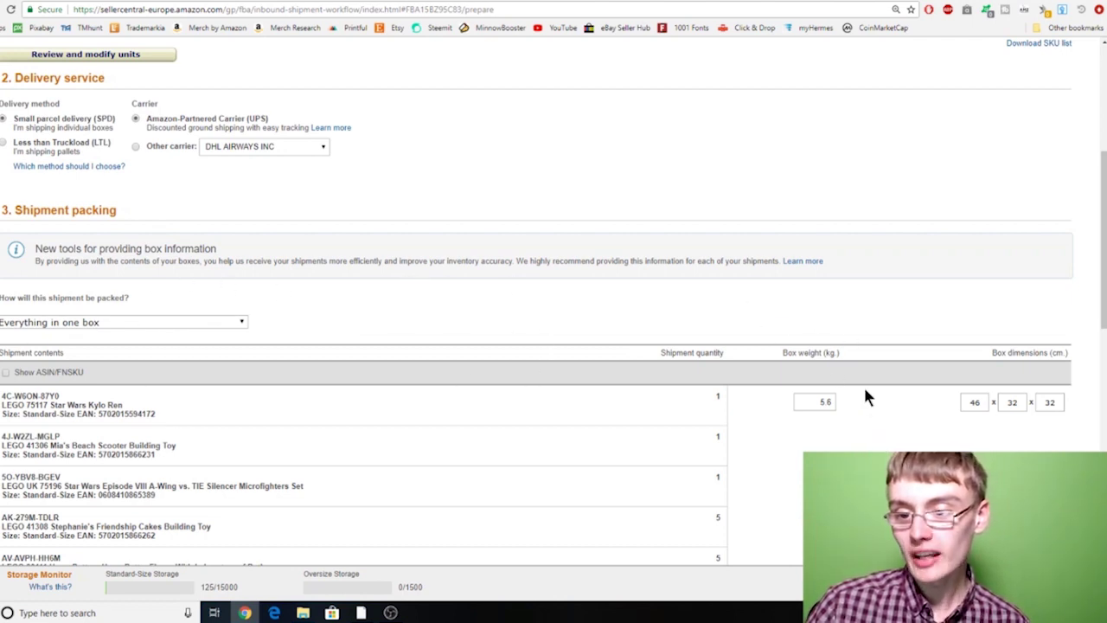
Review the shipment contents list along with the box weight and box dimensions.
scroll(863, 389, down, 3)
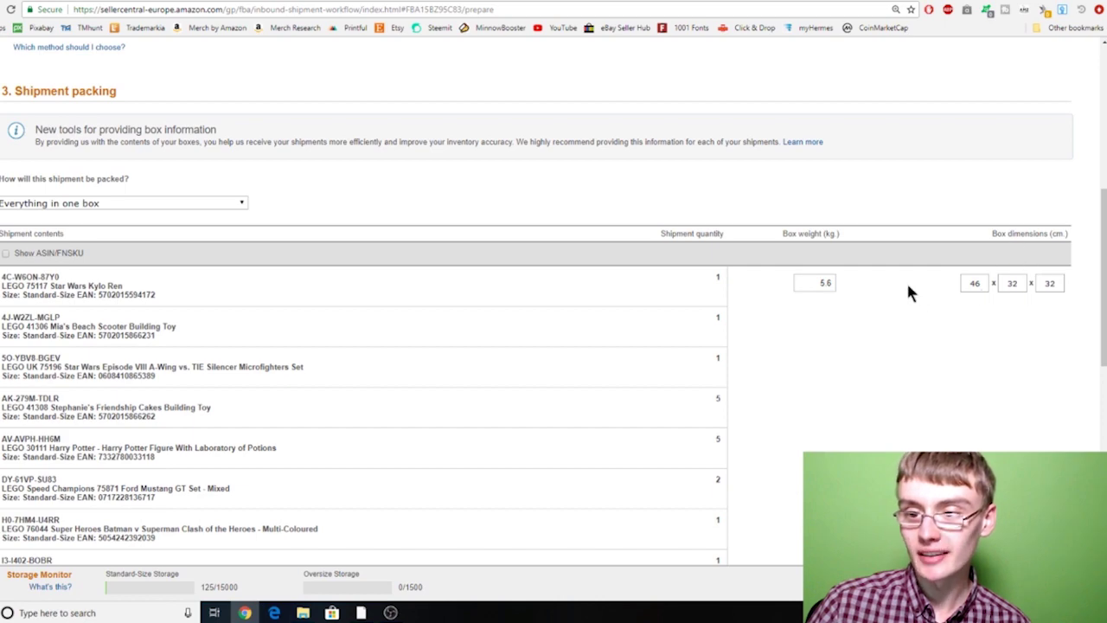
scroll(96, 277, down, 5)
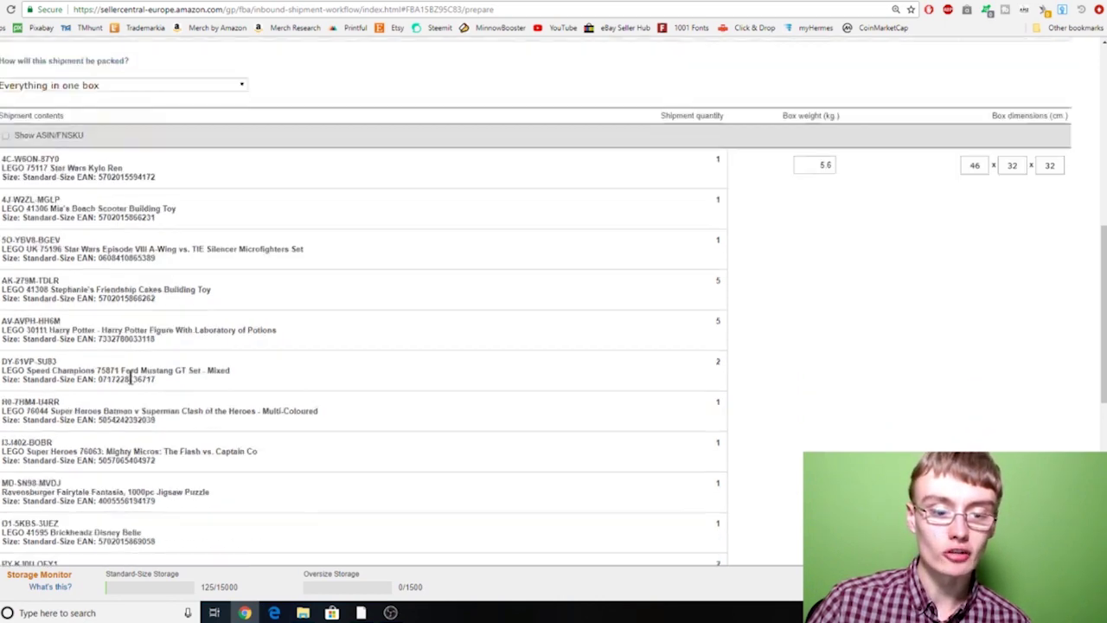
scroll(151, 344, up, 2)
scroll(151, 345, up, 3)
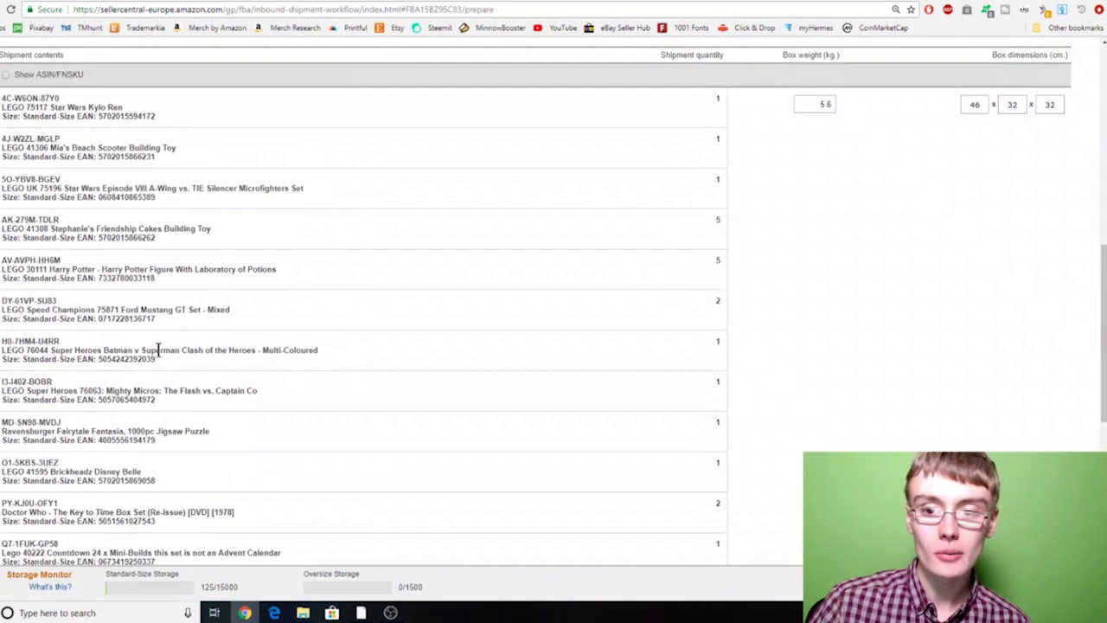
scroll(925, 303, up, 3)
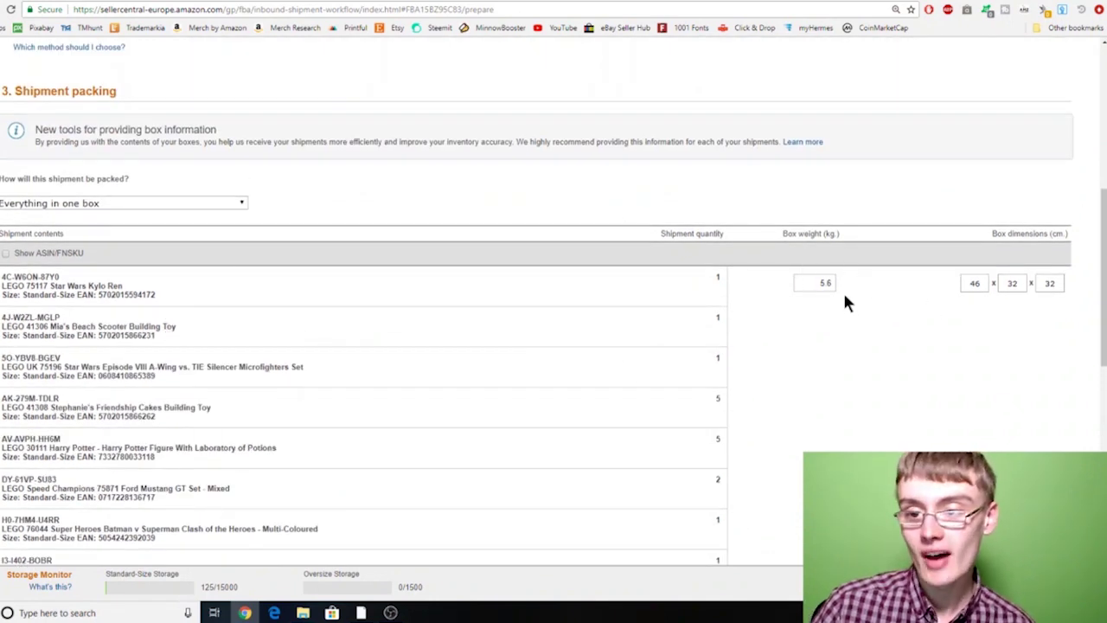
double_click(824, 283)
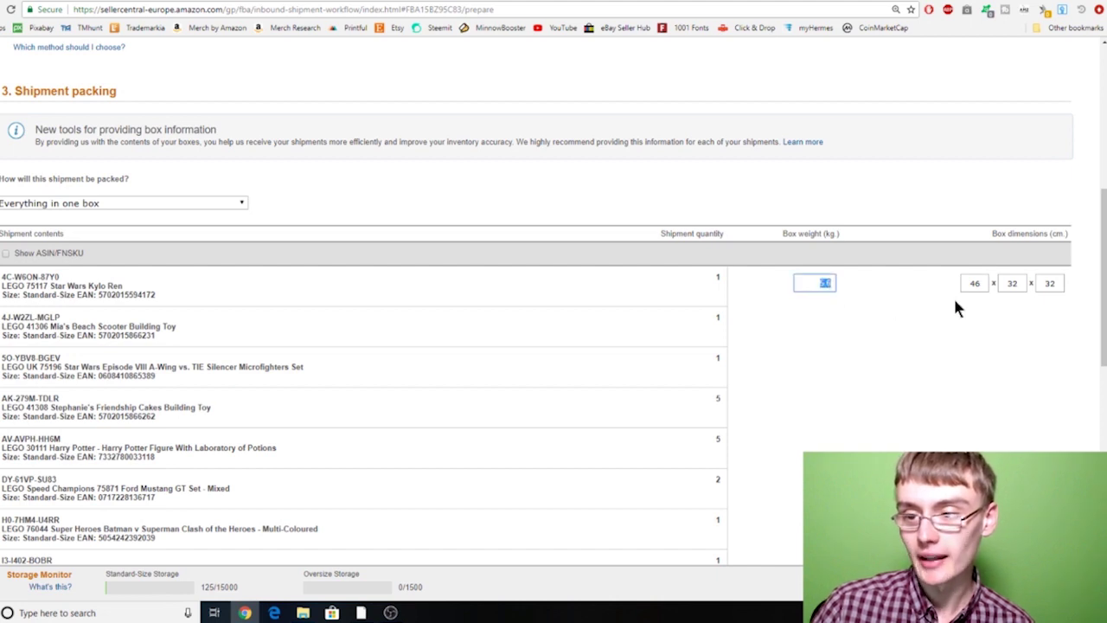
click(892, 307)
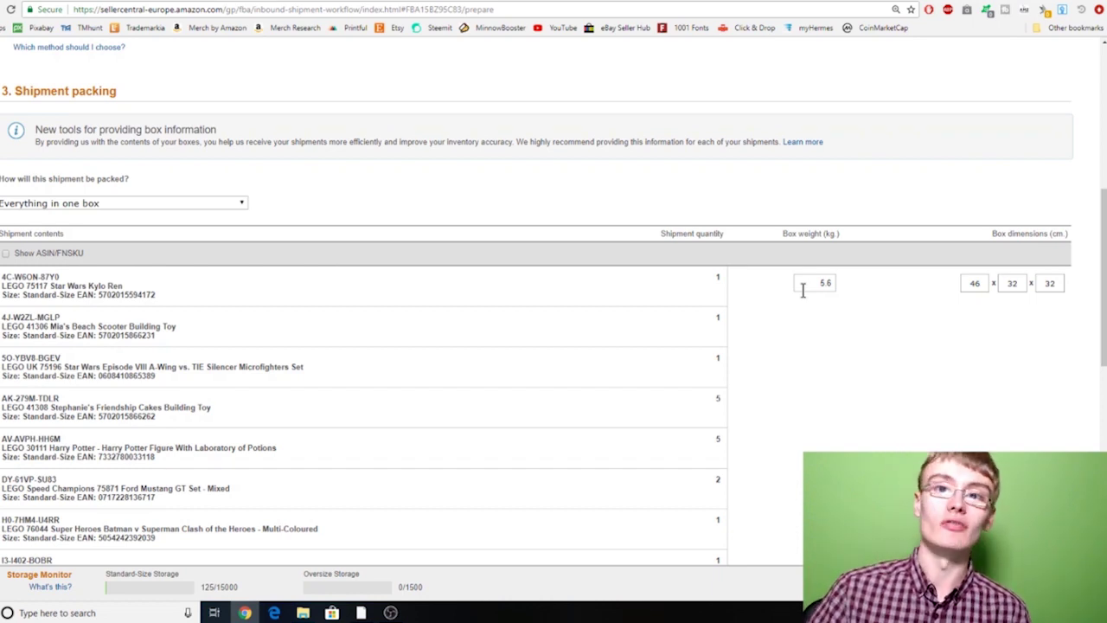
Confirm the shipment packing information for the single box.
scroll(880, 248, down, 10)
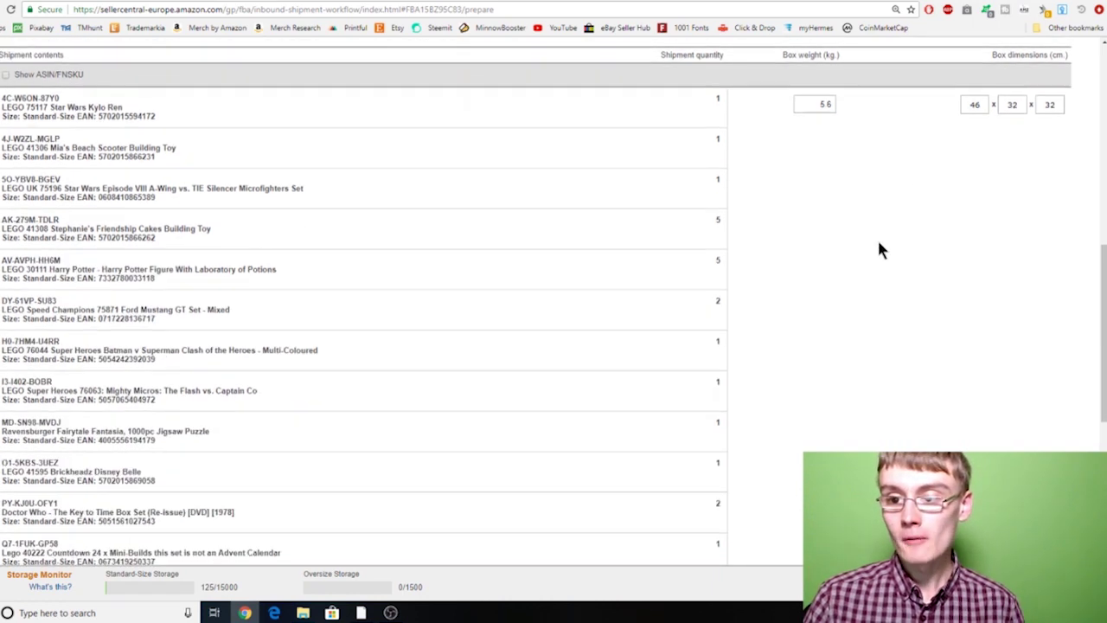
click(1036, 284)
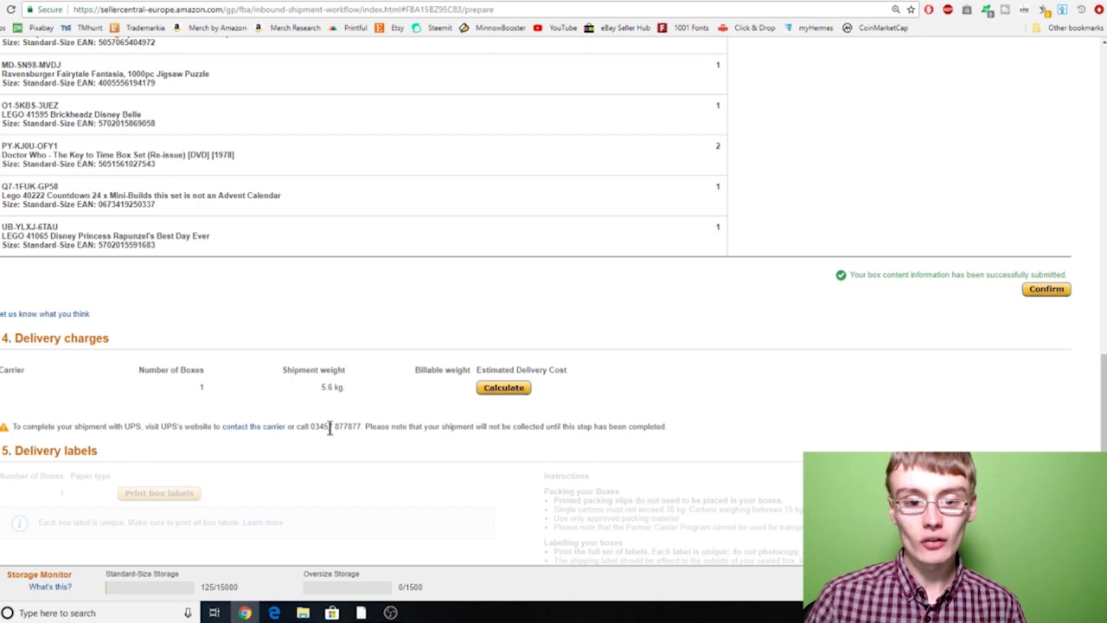
Calculate the UPS delivery charges and accept them after agreeing to the terms and conditions.
click(502, 388)
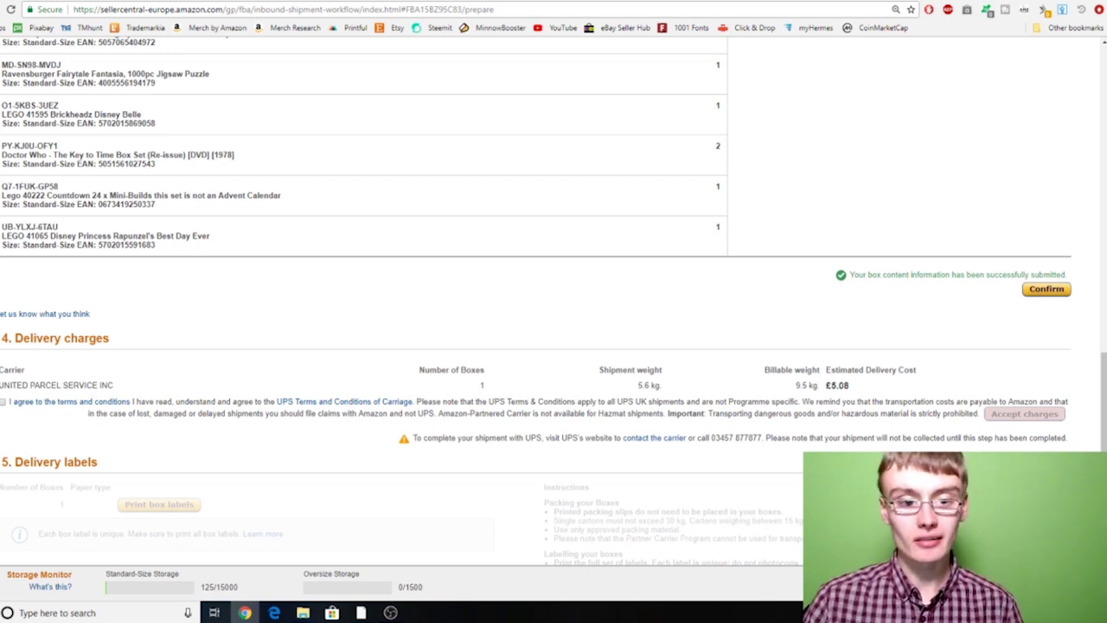
click(3, 402)
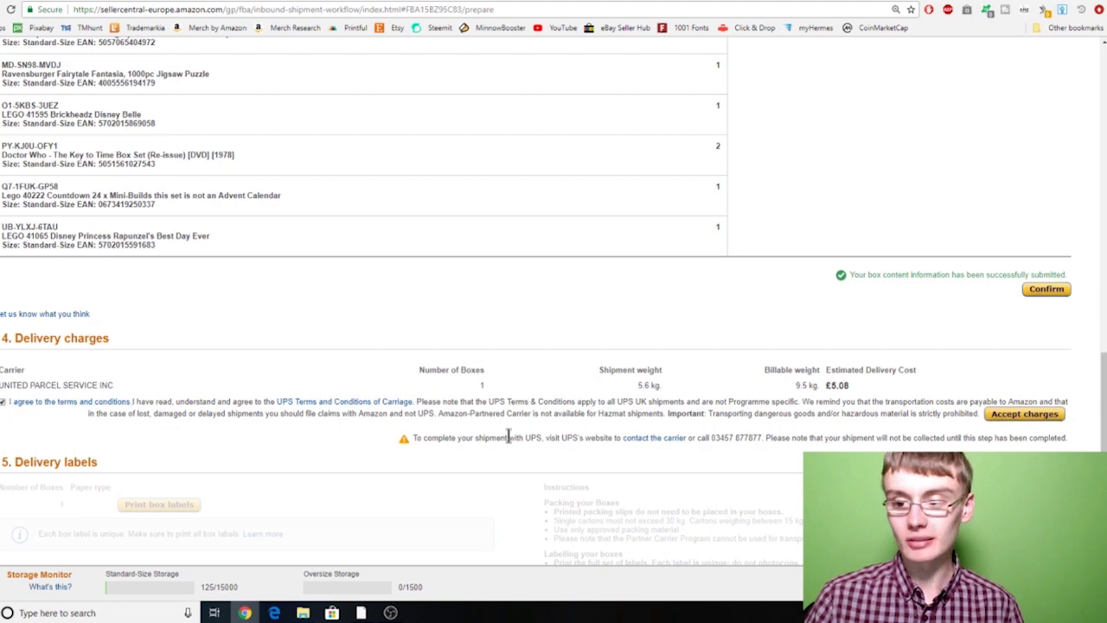
click(1046, 416)
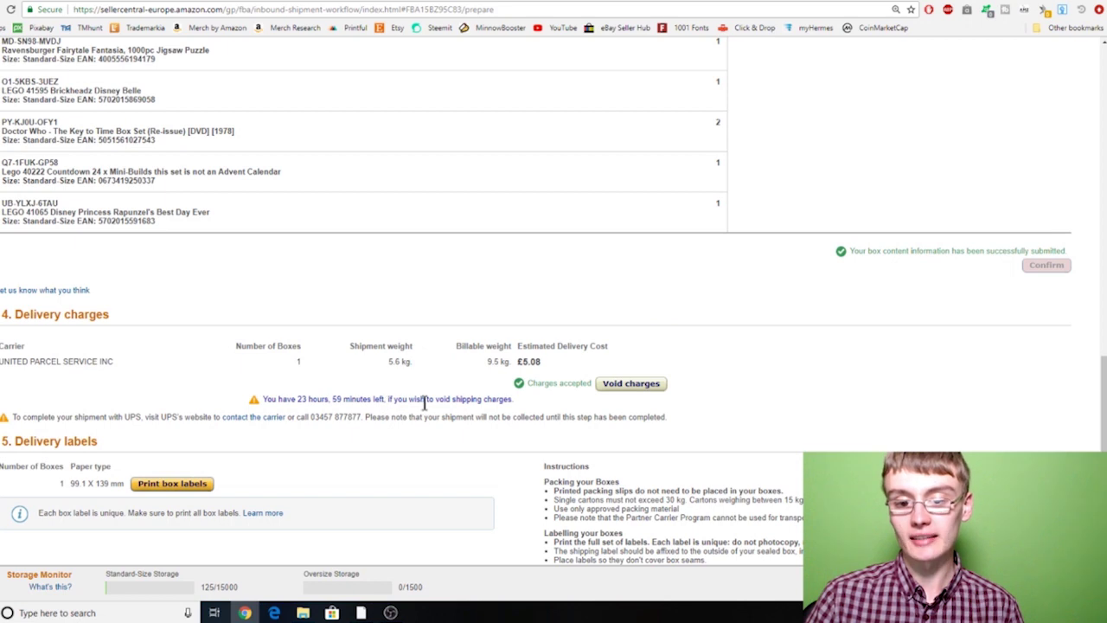
Print the box labels for the shipment and continue to shipment tracking.
scroll(389, 449, down, 1)
scroll(388, 449, down, 2)
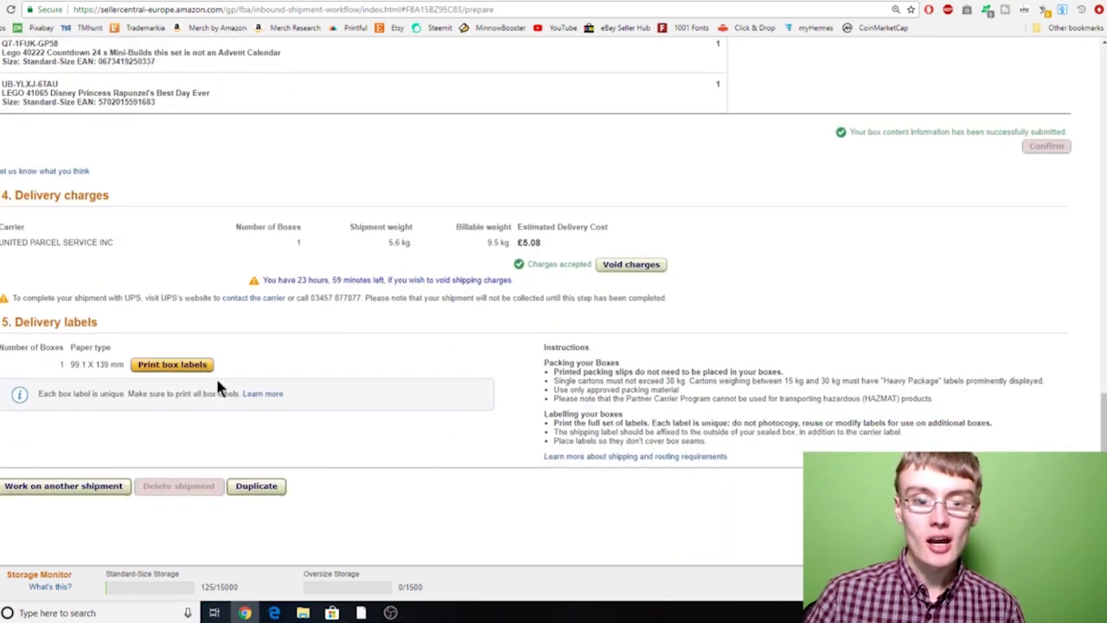
click(173, 364)
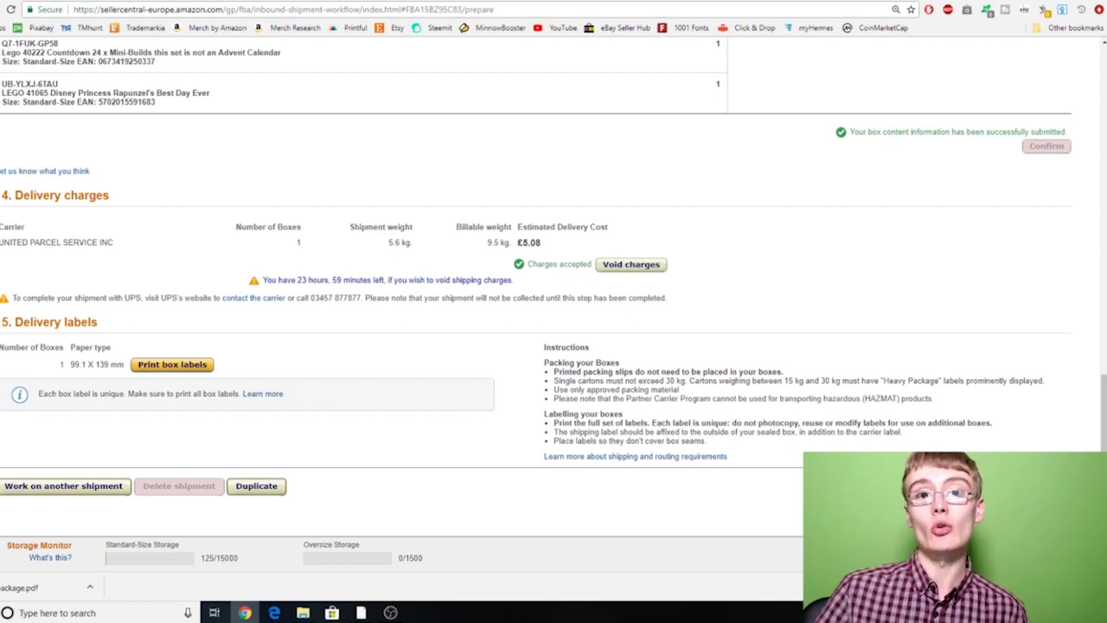
scroll(810, 153, down, 1)
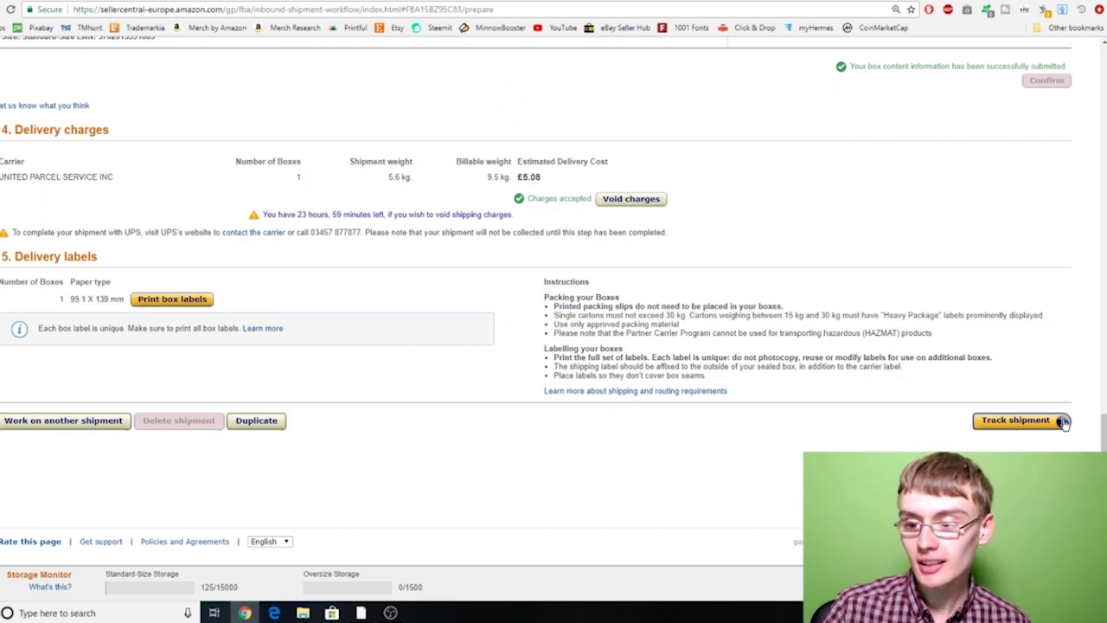
click(1019, 422)
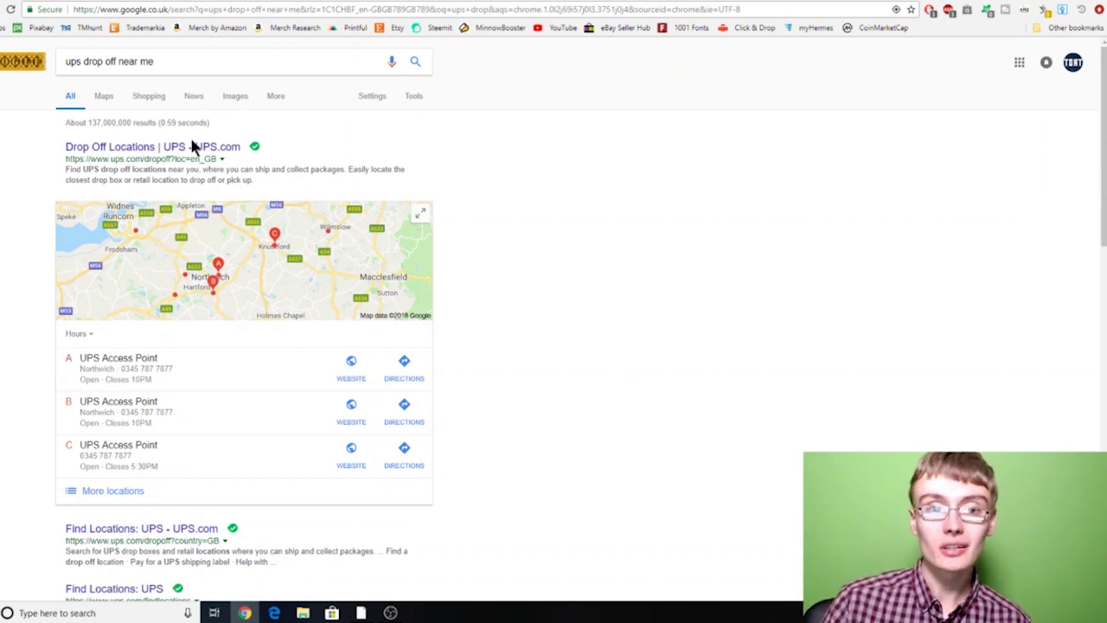
Look at the Google search suggestions for "ups drop off near me" and close them, keeping the query.
double_click(75, 63)
click(165, 62)
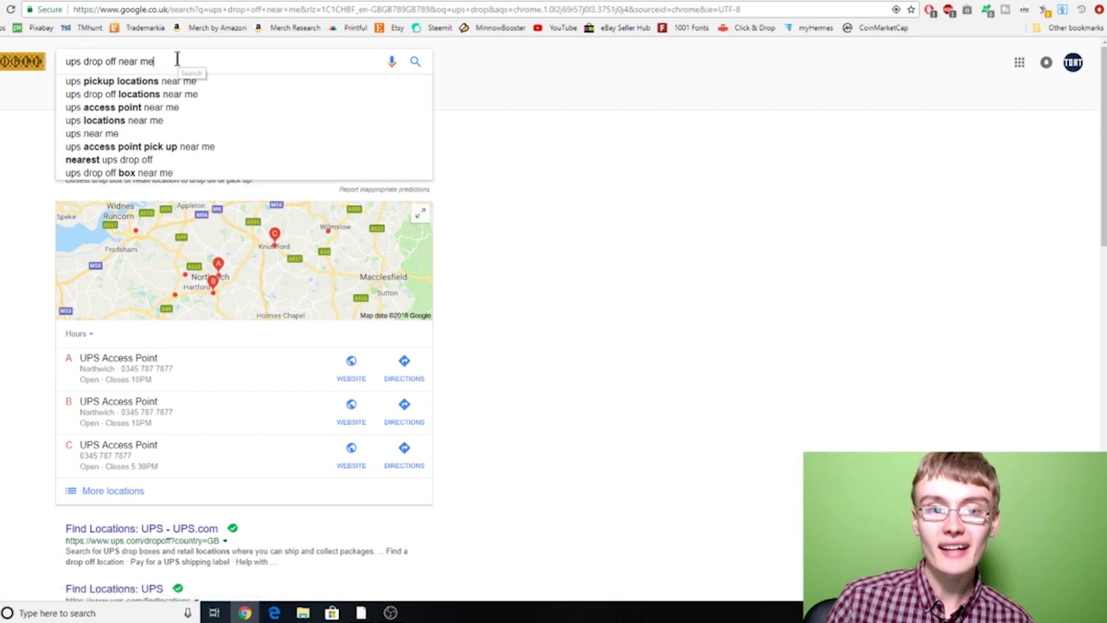
click(5, 163)
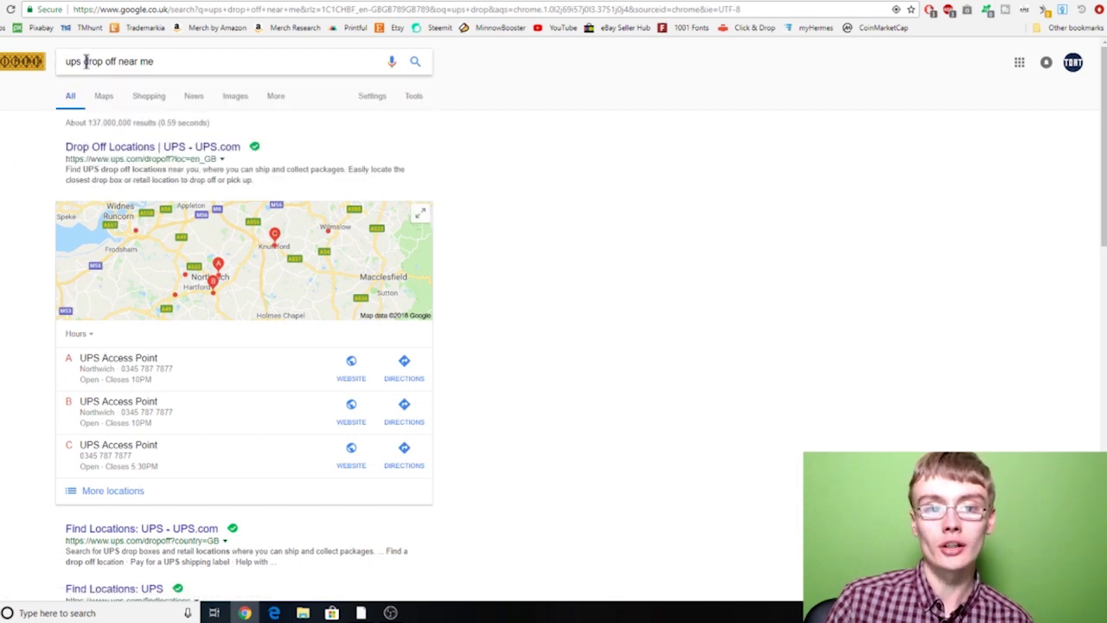